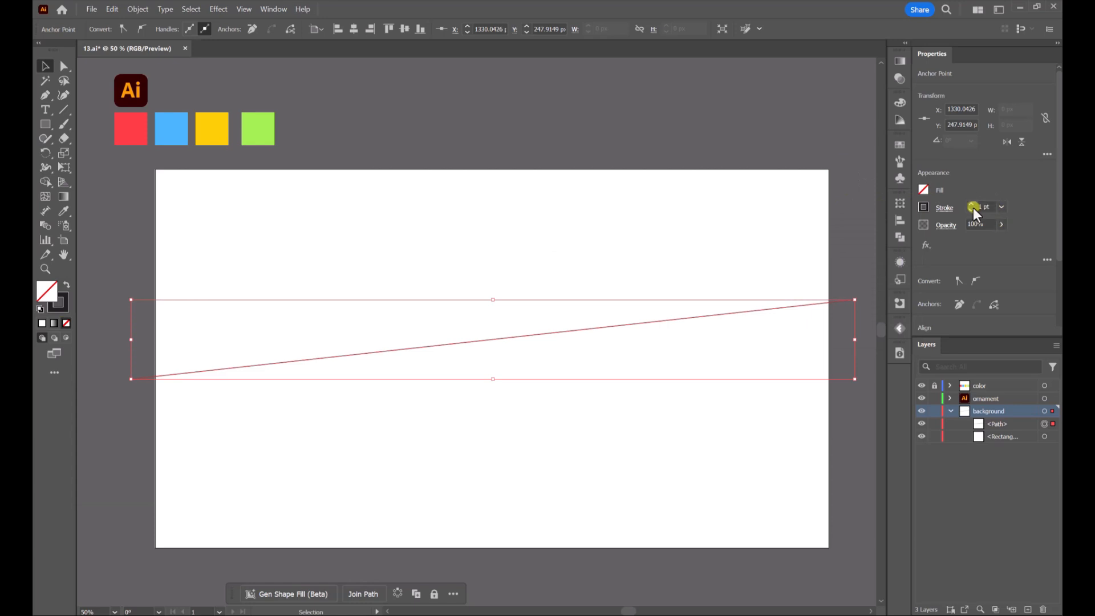
# - Set the stroke weight of the diagonal line across the artboard to 20 pt and deselect it
pyautogui.click(970, 204)
pyautogui.click(971, 205)
pyautogui.click(971, 204)
pyautogui.click(971, 204)
pyautogui.click(971, 204)
pyautogui.click(970, 204)
pyautogui.click(970, 204)
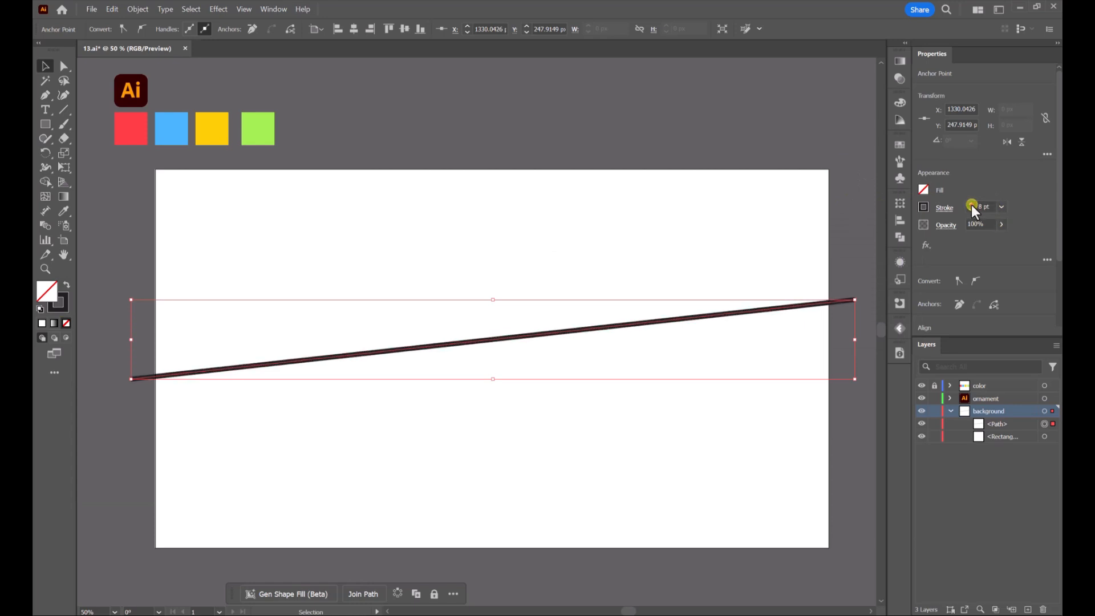
pyautogui.click(971, 204)
pyautogui.click(971, 204)
pyautogui.click(971, 204)
pyautogui.click(970, 205)
pyautogui.click(970, 204)
pyautogui.click(970, 204)
pyautogui.click(970, 204)
pyautogui.click(971, 204)
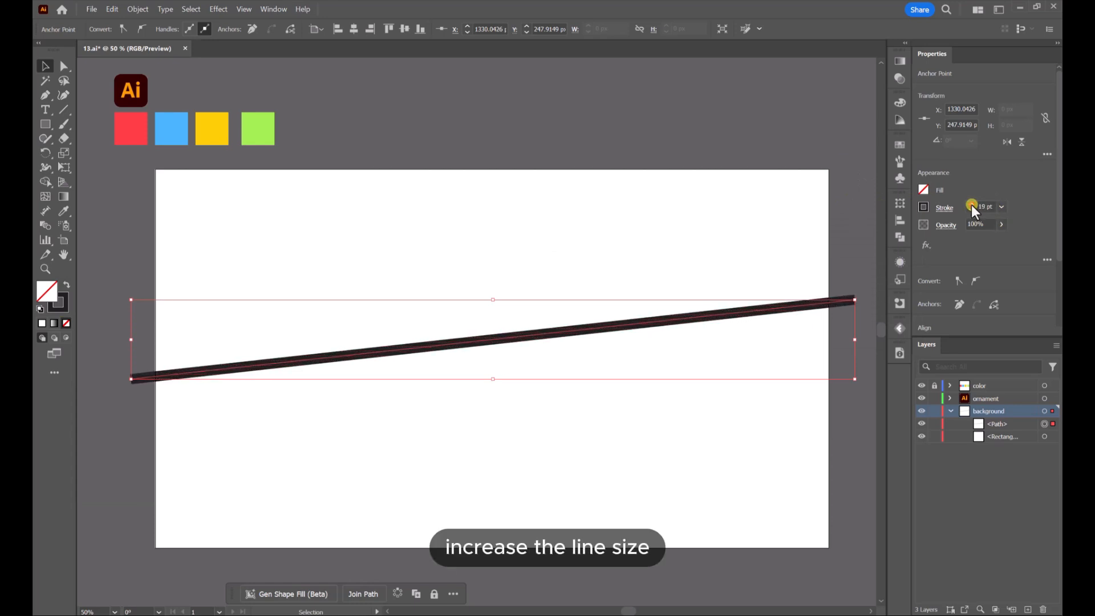
pyautogui.click(970, 204)
pyautogui.click(971, 204)
pyautogui.click(970, 209)
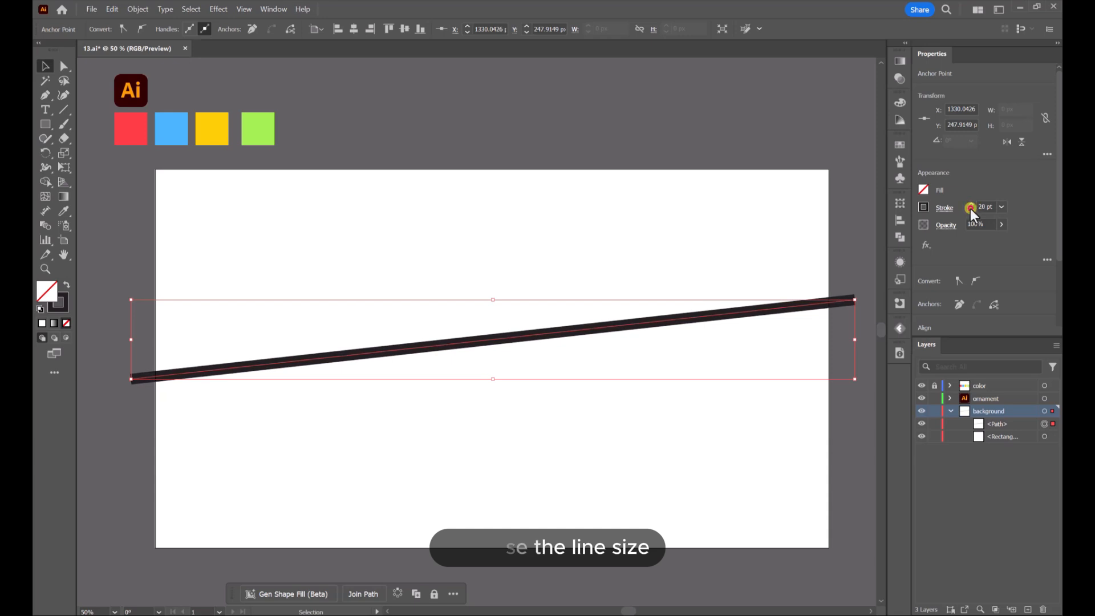
pyautogui.click(771, 134)
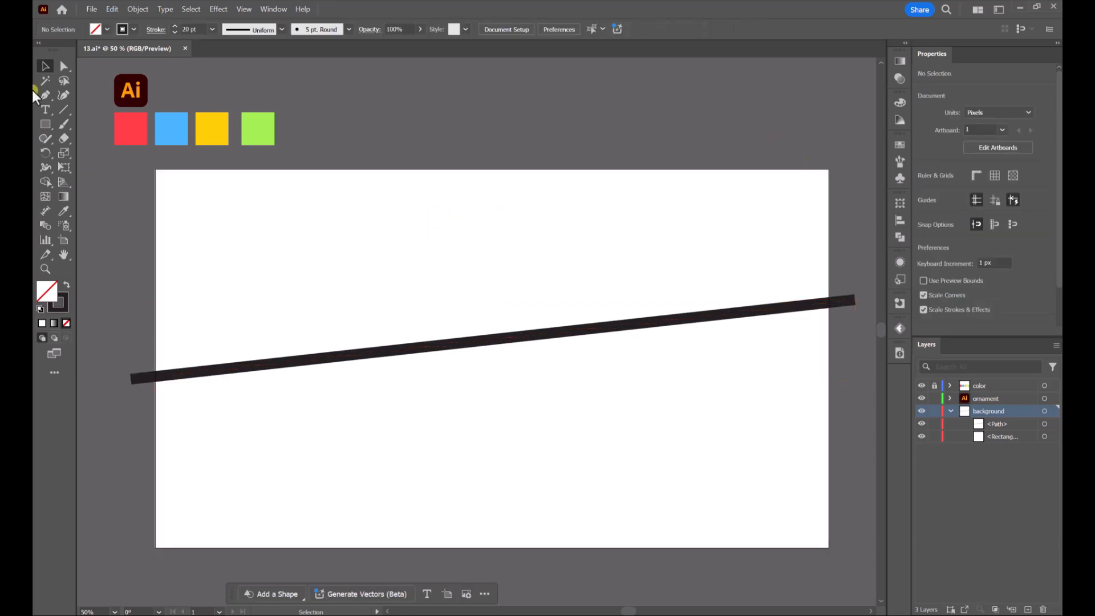
# - With the Pen tool, draw a straight line from above the artboard's upper-left area, slanting down to meet the diagonal line
pyautogui.click(46, 96)
pyautogui.click(331, 122)
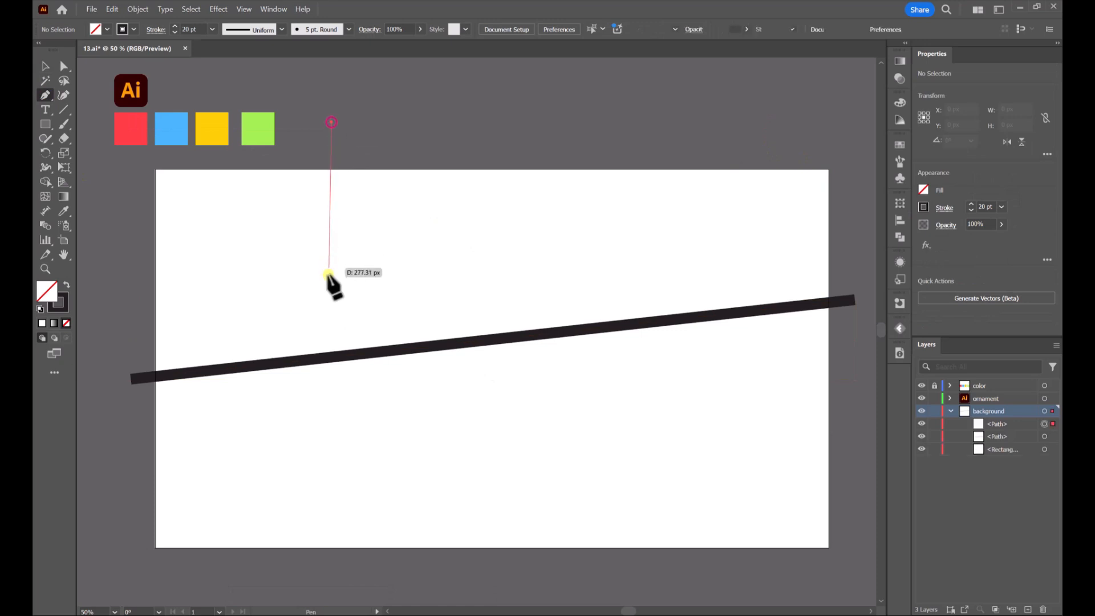
pyautogui.click(389, 351)
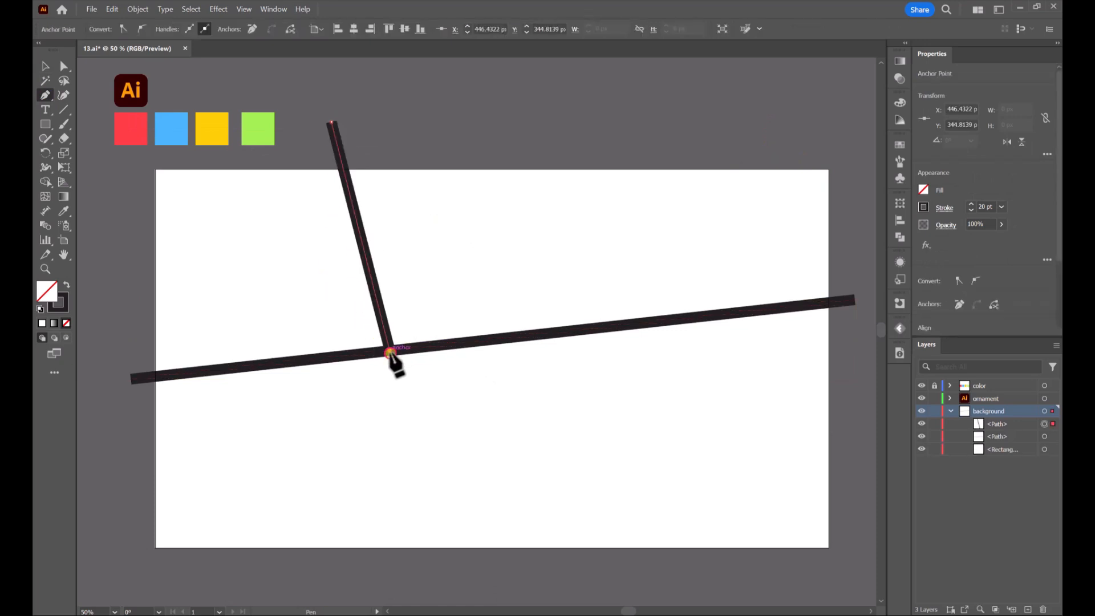
pyautogui.press('v')
pyautogui.click(527, 123)
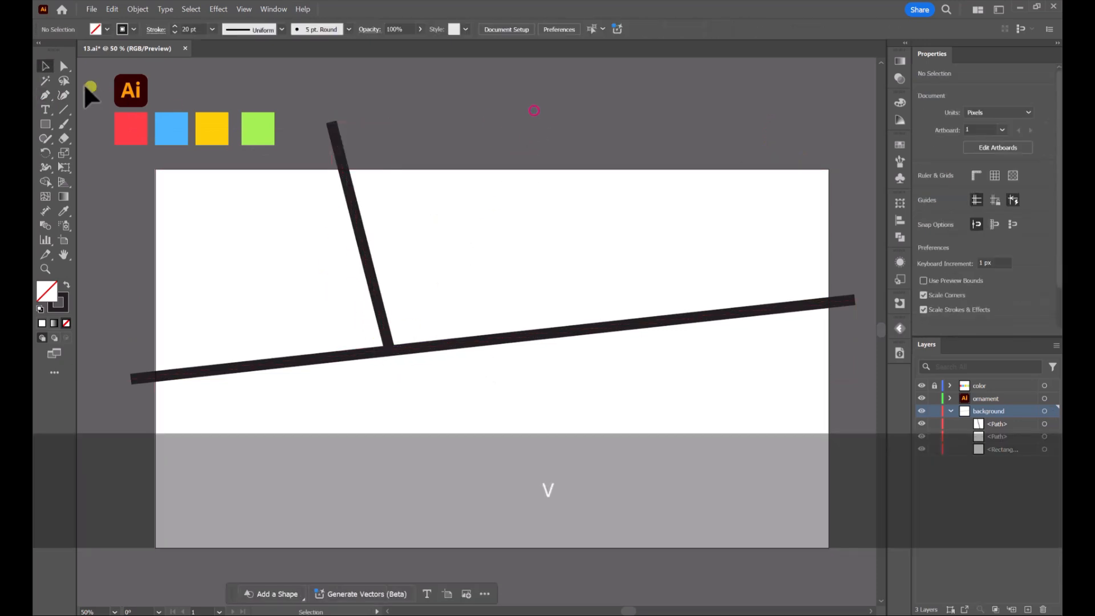
# - Draw a second, nearly vertical Pen line from above the artboard's upper-right area down to the diagonal line
pyautogui.click(45, 97)
pyautogui.click(606, 128)
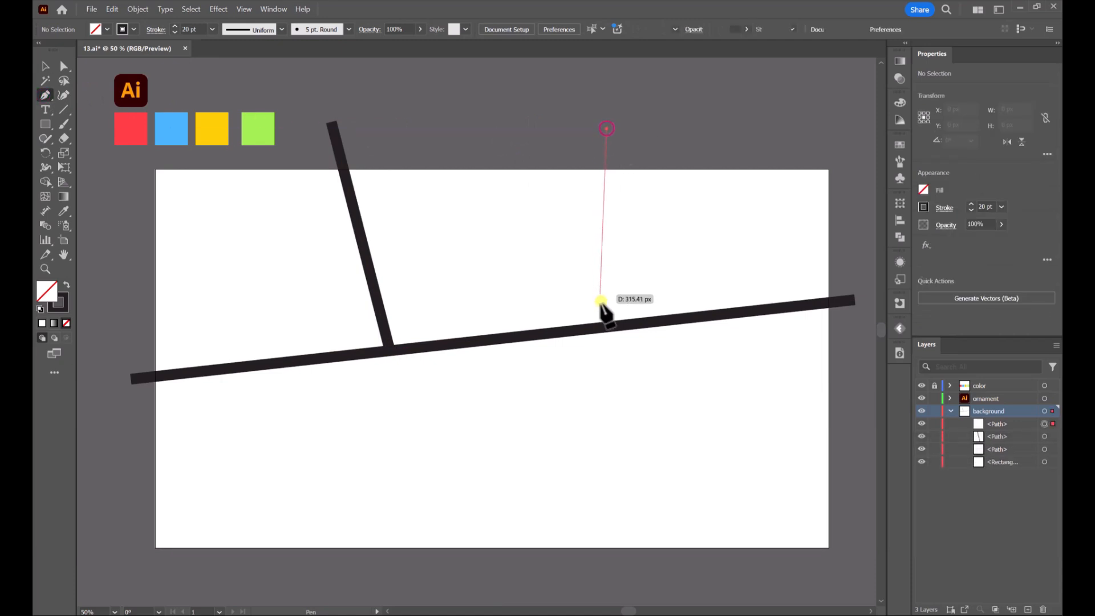
pyautogui.click(595, 327)
pyautogui.press('v')
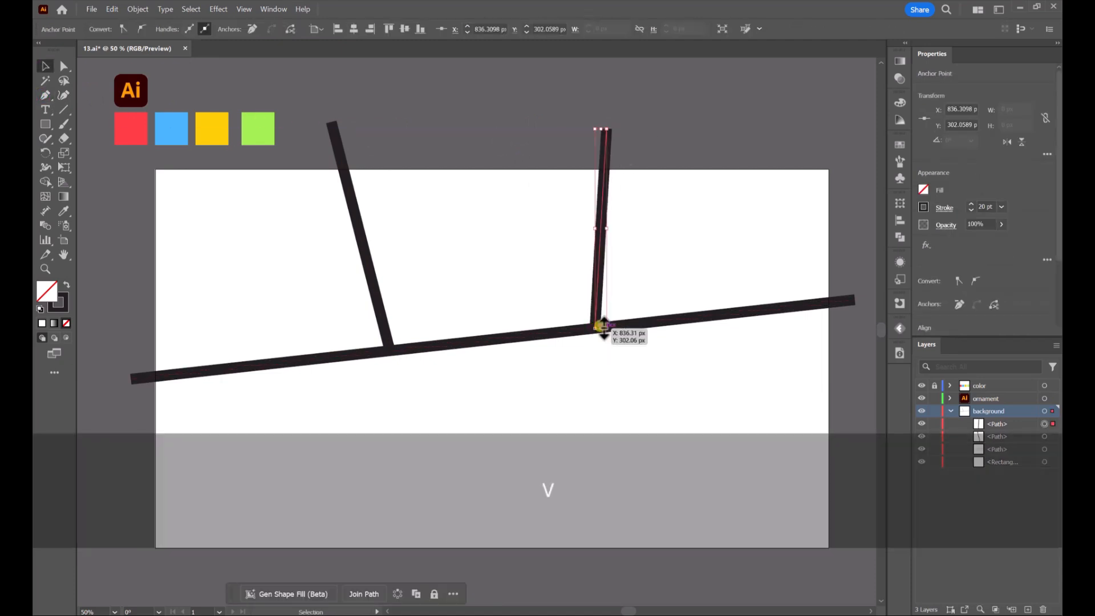
pyautogui.click(653, 130)
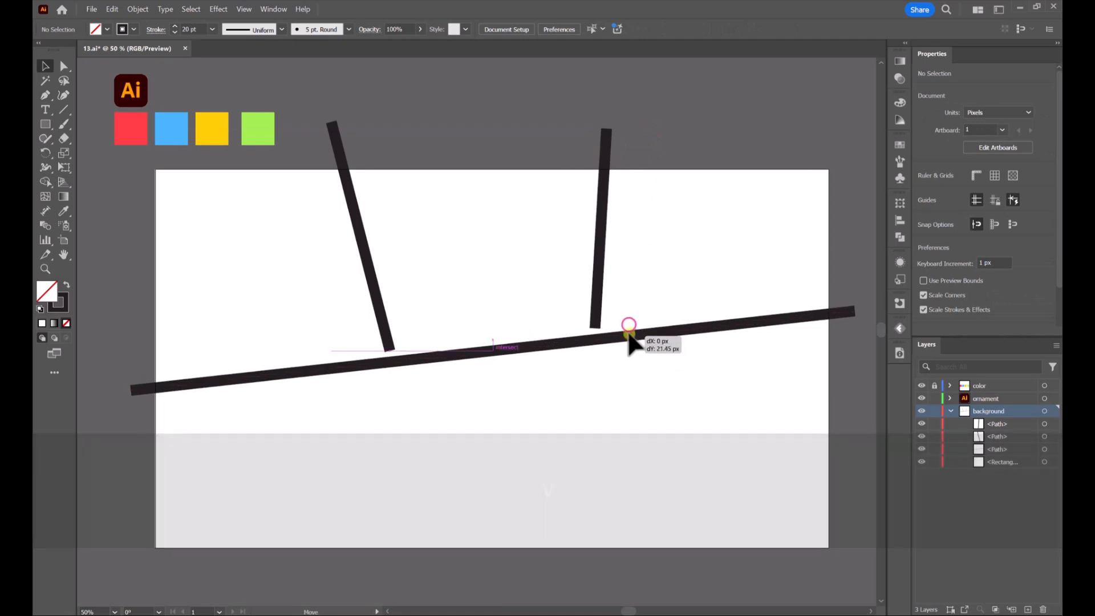
# - Move the long diagonal down about 21 px and shift both upper lines down so their lower ends meet it
pyautogui.click(597, 323)
pyautogui.moveTo(598, 321); pyautogui.dragTo(596, 316)
pyautogui.moveTo(375, 289); pyautogui.dragTo(375, 298)
pyautogui.click(532, 115)
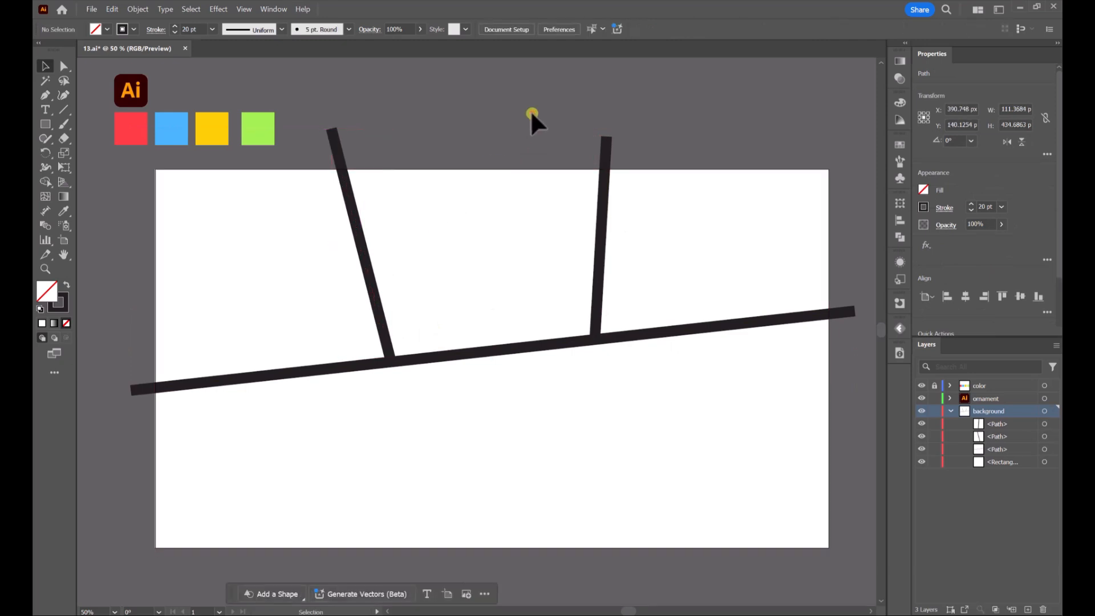
# - Draw a slanted Pen line from the middle of the diagonal down past the artboard's lower edge and deselect it
pyautogui.press('p')
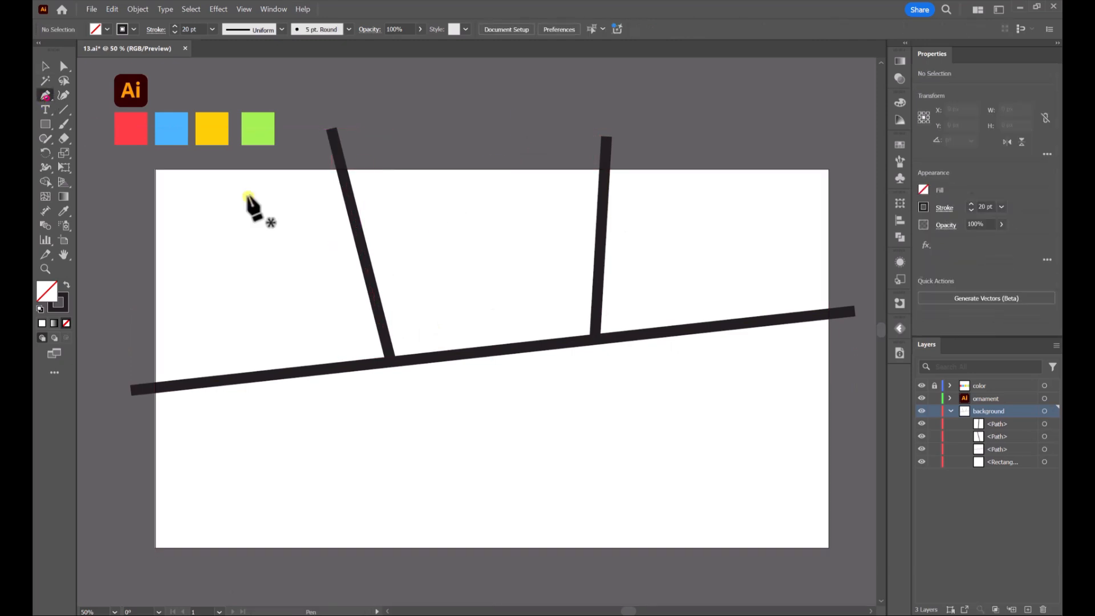
pyautogui.click(492, 351)
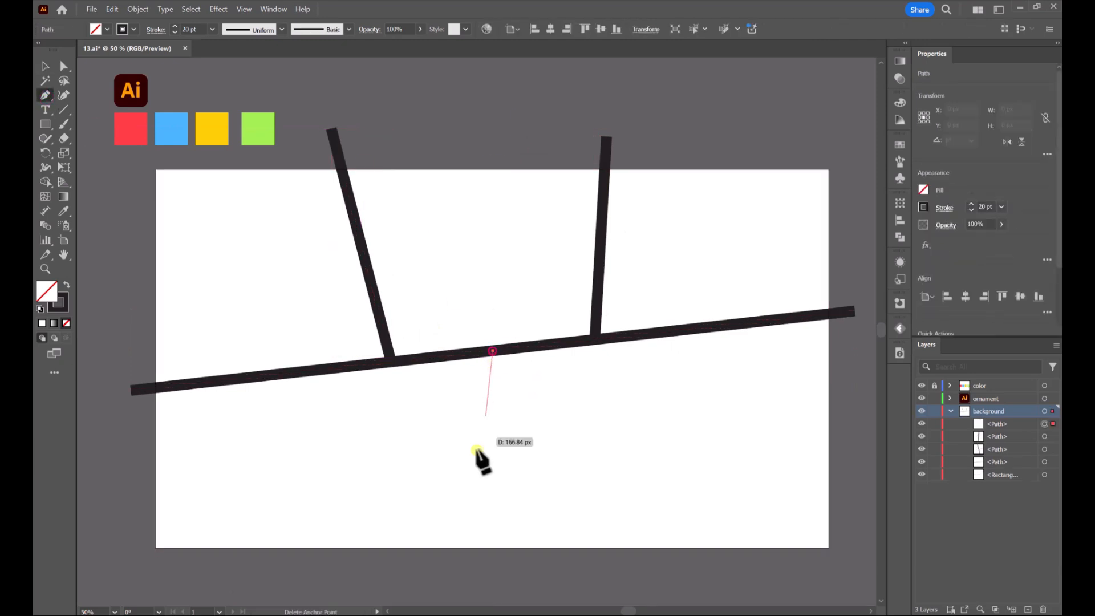
pyautogui.click(457, 559)
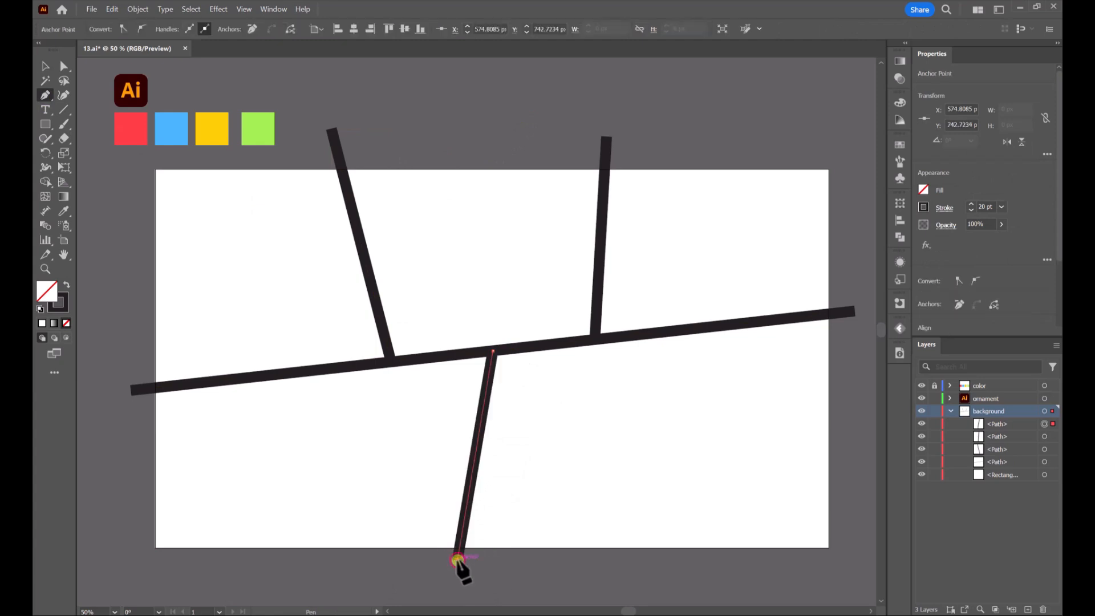
pyautogui.press('v')
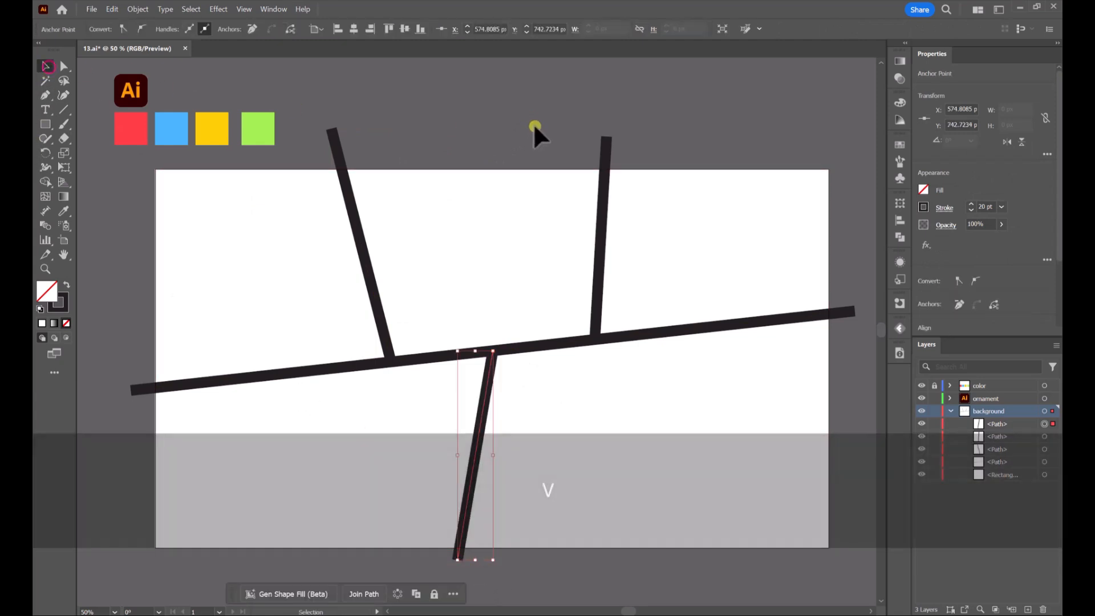
pyautogui.click(532, 122)
# - Select all four black lines and group them, undoing any accidental move of the selection
pyautogui.click(355, 211)
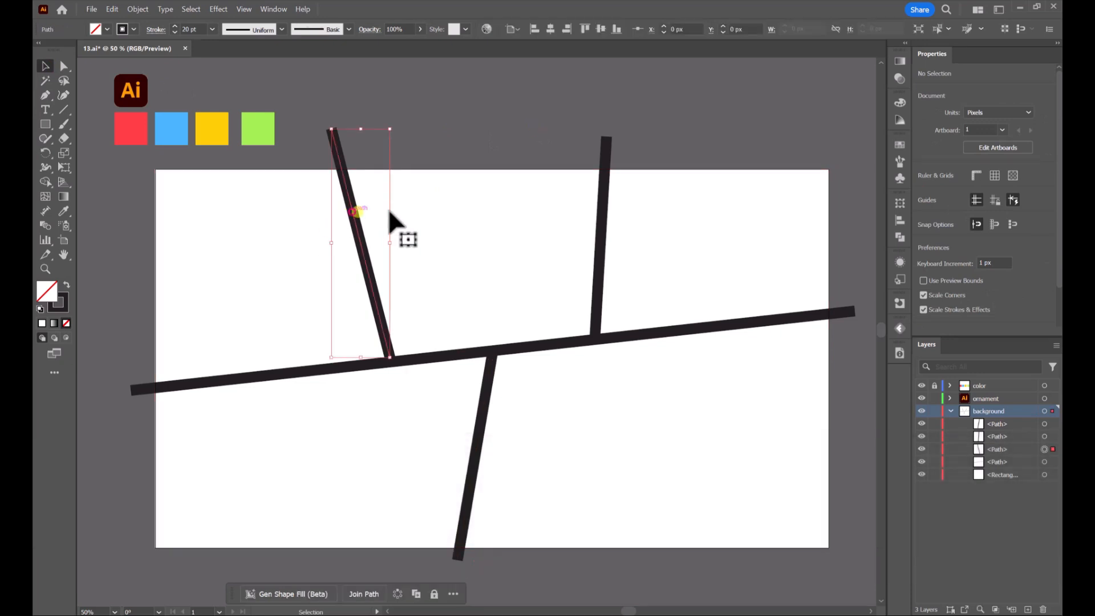
pyautogui.keyDown('shift'); pyautogui.click(605, 184); pyautogui.keyUp('shift')
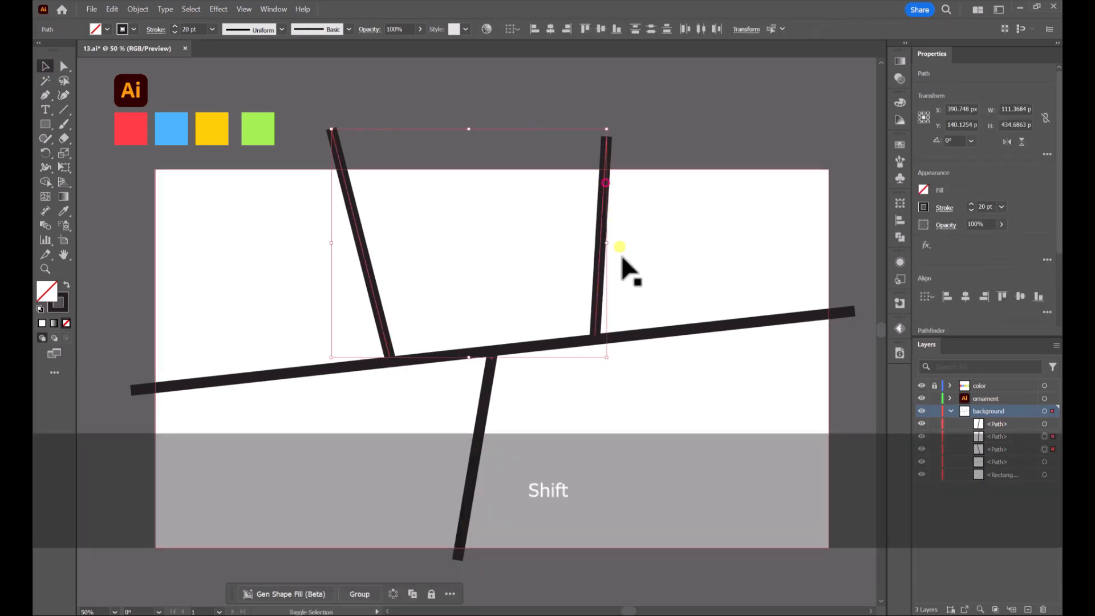
pyautogui.keyDown('shift'); pyautogui.click(652, 341); pyautogui.keyUp('shift')
pyautogui.keyDown('shift'); pyautogui.click(486, 395); pyautogui.keyUp('shift')
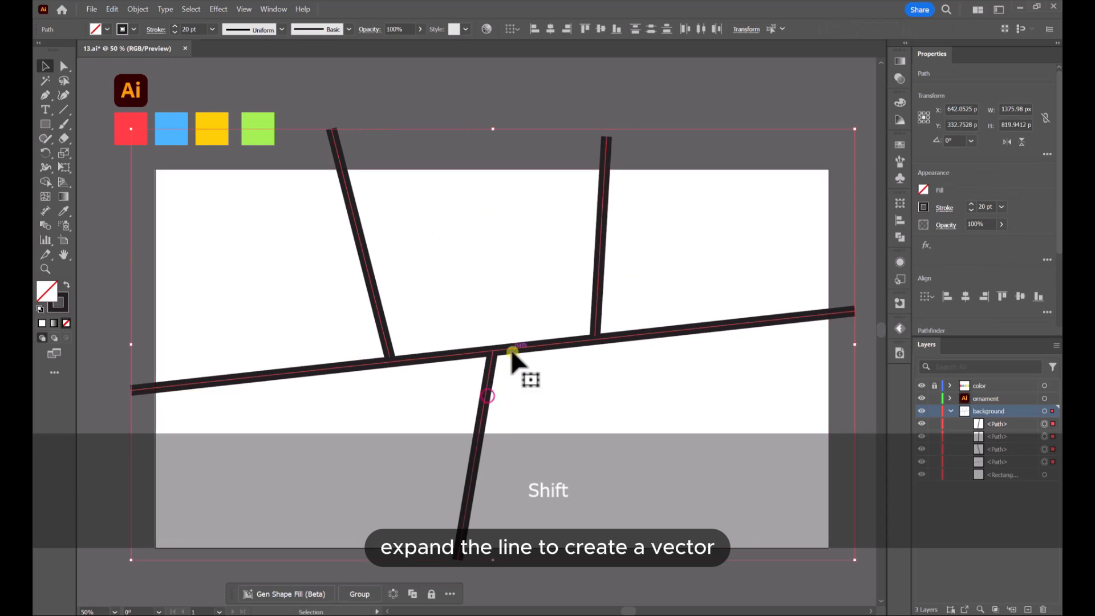
pyautogui.moveTo(510, 348)
pyautogui.mouseDown()
pyautogui.moveTo(525, 358)
pyautogui.moveTo(500, 347)
pyautogui.mouseUp()
pyautogui.hotkey('ctrl', 'z')
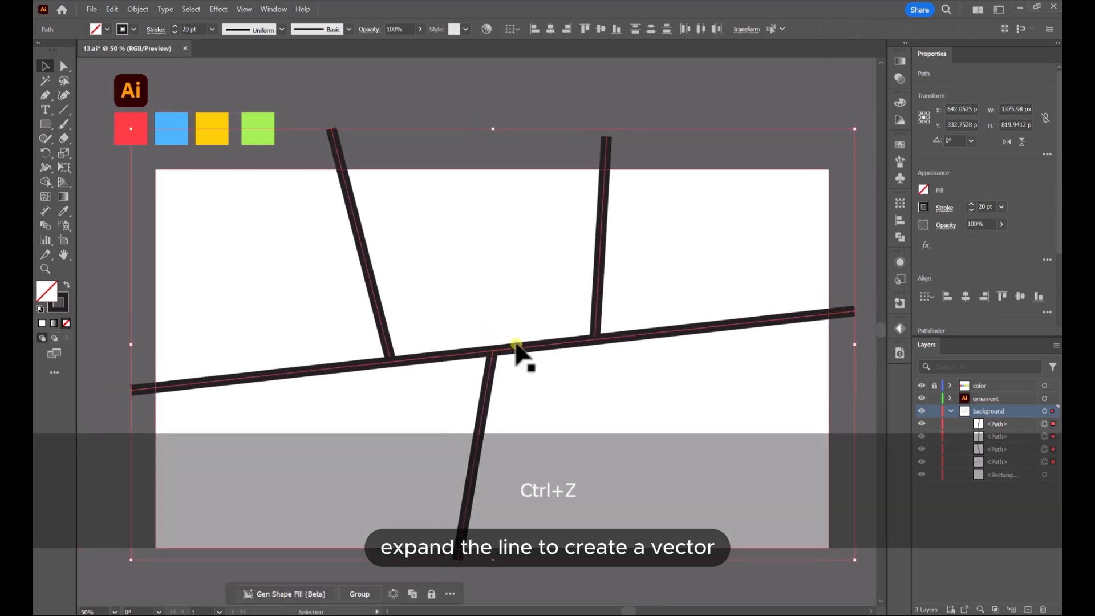
pyautogui.rightClick(518, 349)
pyautogui.click(553, 347)
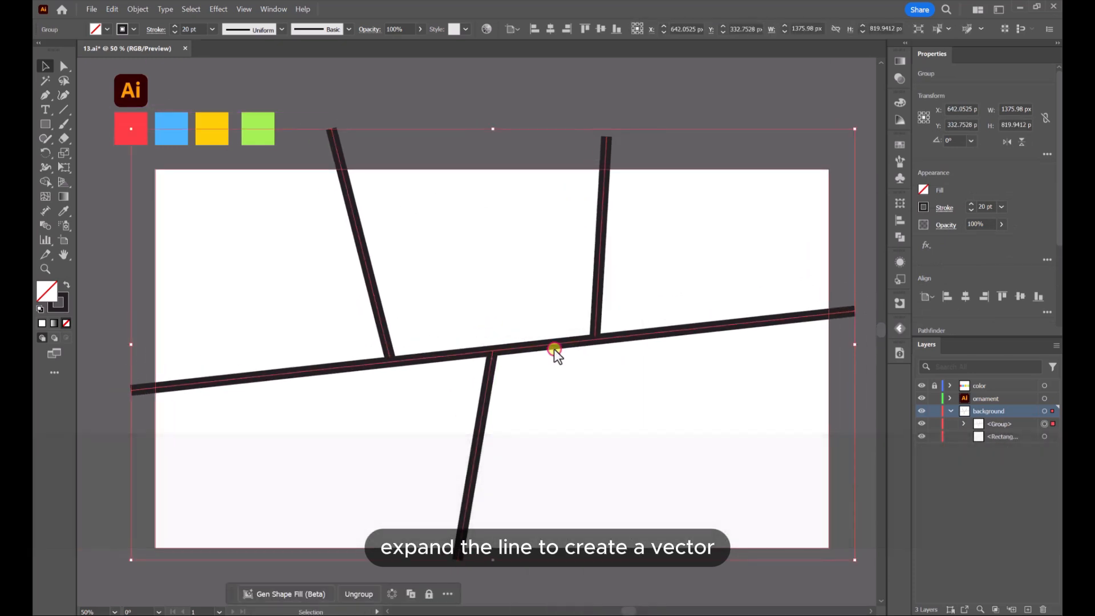
# - Expand the grouped lines so their strokes become filled shapes
pyautogui.click(137, 9)
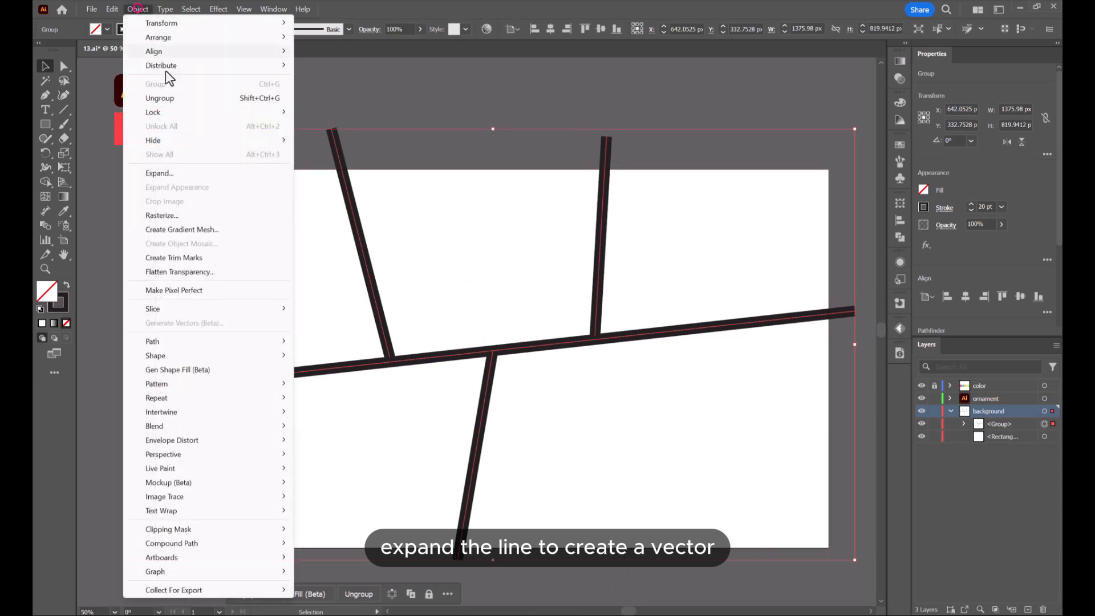
pyautogui.click(159, 174)
pyautogui.click(532, 386)
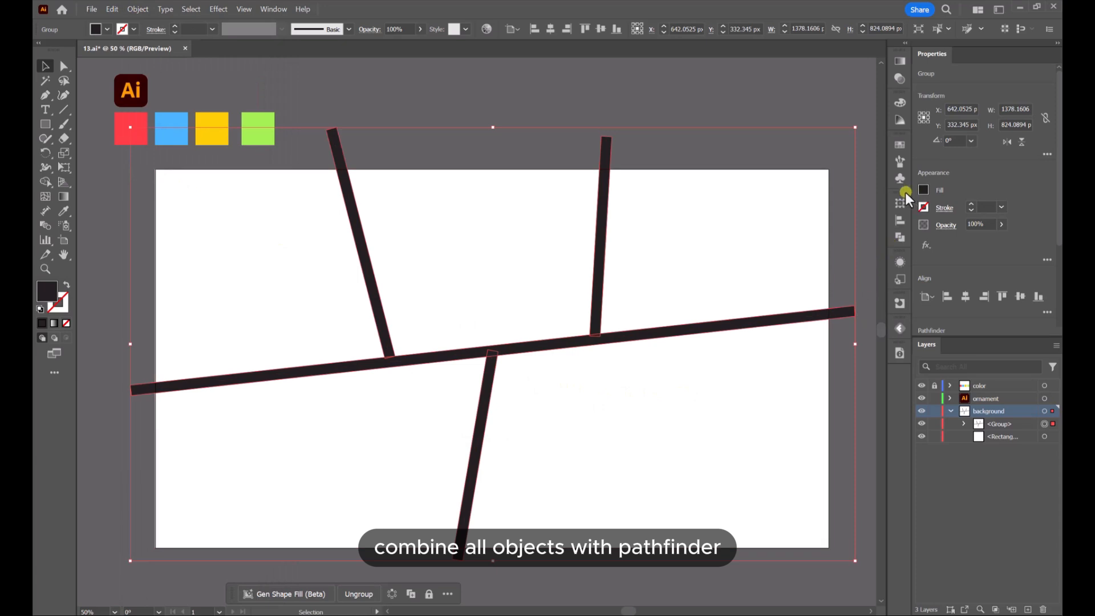
# - Unite the expanded line shapes into a single path with Pathfinder and deselect it
pyautogui.click(899, 238)
pyautogui.click(758, 229)
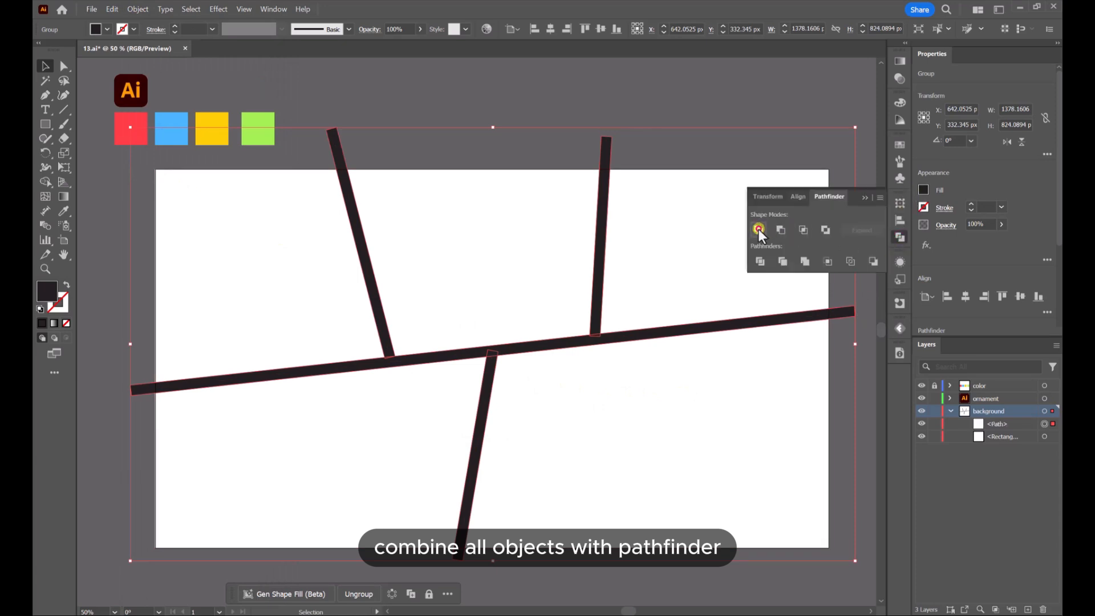
pyautogui.click(670, 122)
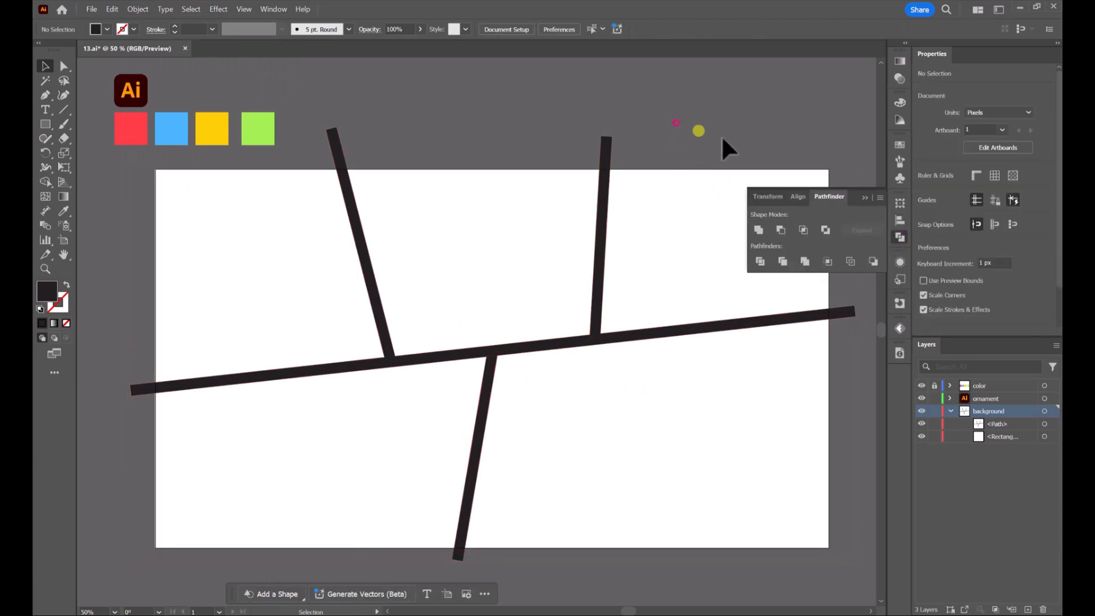
pyautogui.click(865, 198)
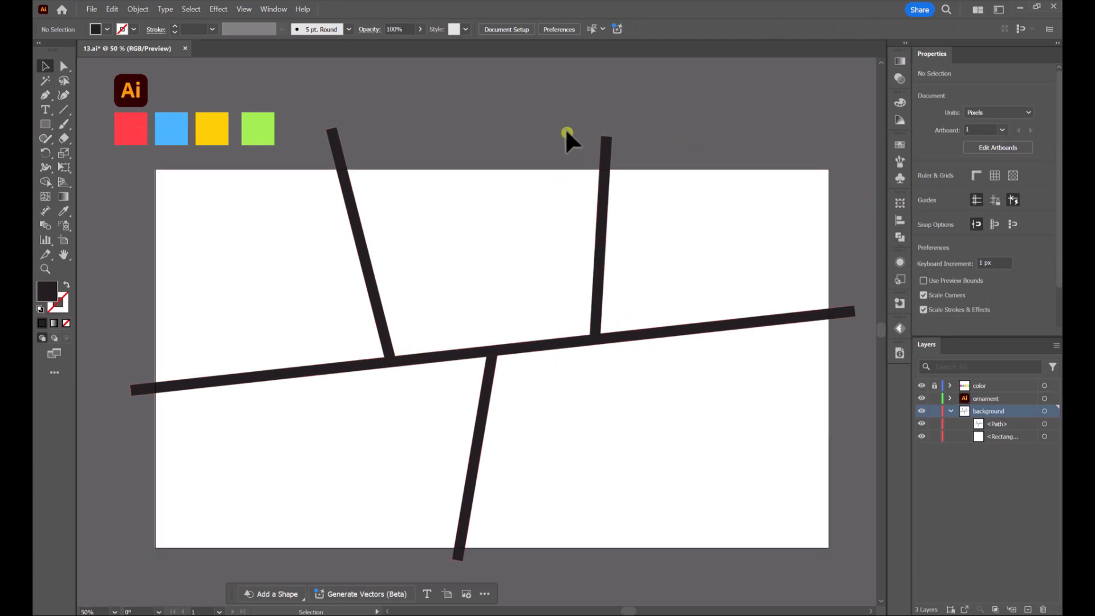
# - Copy the white background rectangle and paste the duplicate in front of it
pyautogui.click(655, 194)
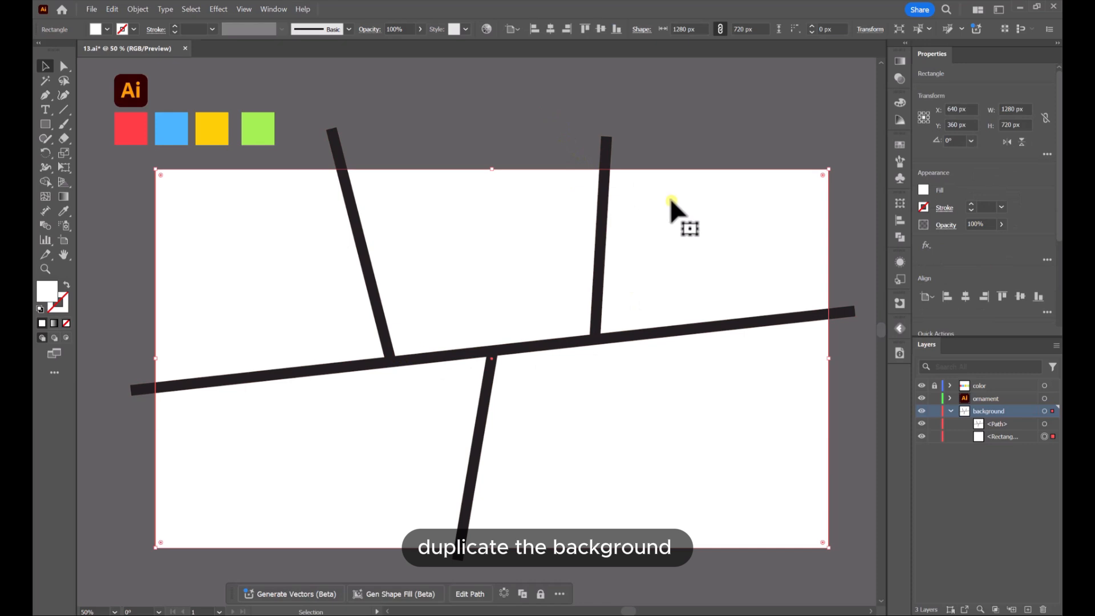
pyautogui.press('ctrl')
pyautogui.rightClick(666, 203)
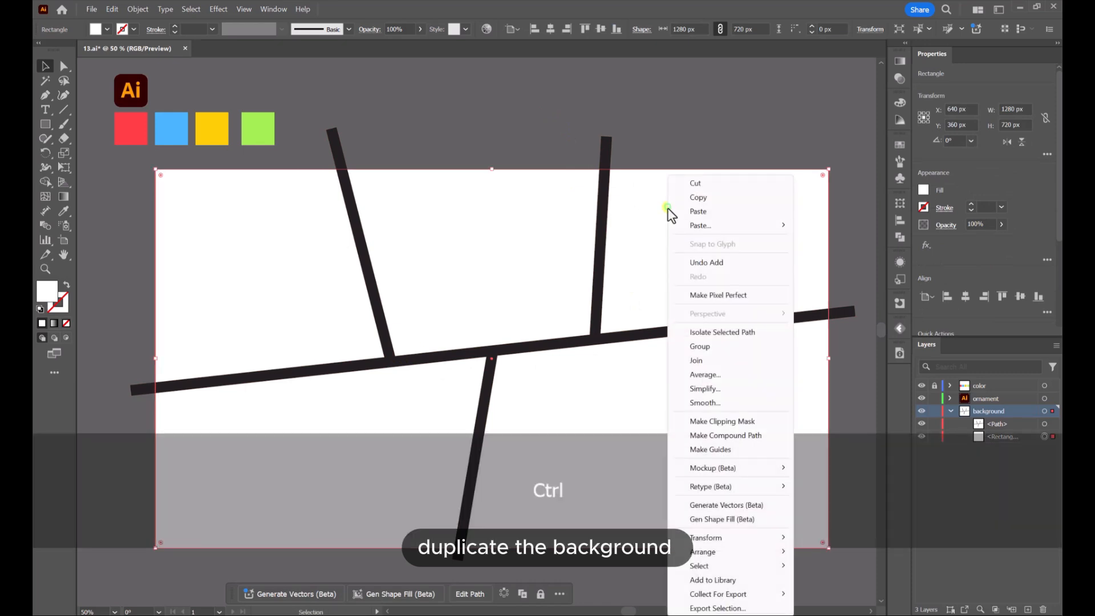
pyautogui.click(700, 198)
pyautogui.rightClick(701, 200)
pyautogui.click(731, 225)
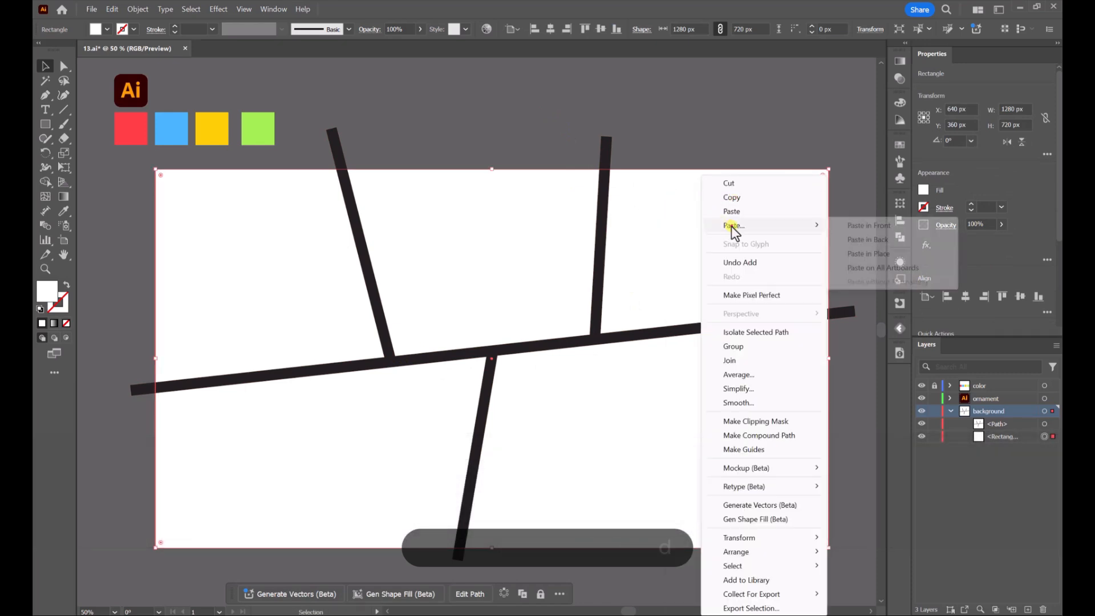
pyautogui.click(868, 226)
# - Fill the duplicated rectangle with the blue sampled from the colour swatch above the artboard
pyautogui.click(63, 211)
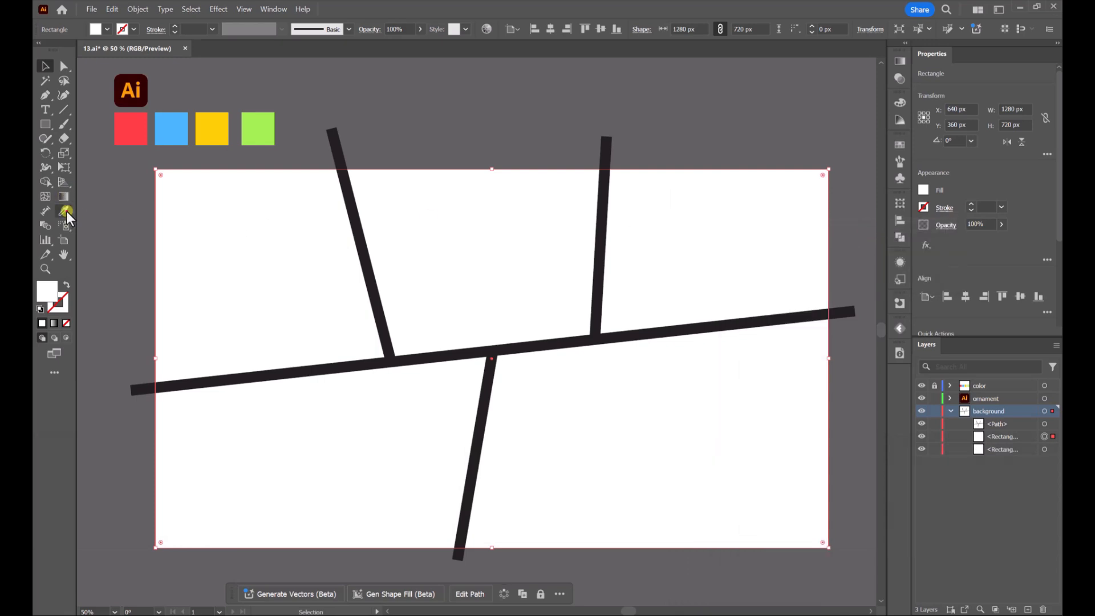
pyautogui.click(167, 132)
pyautogui.click(46, 74)
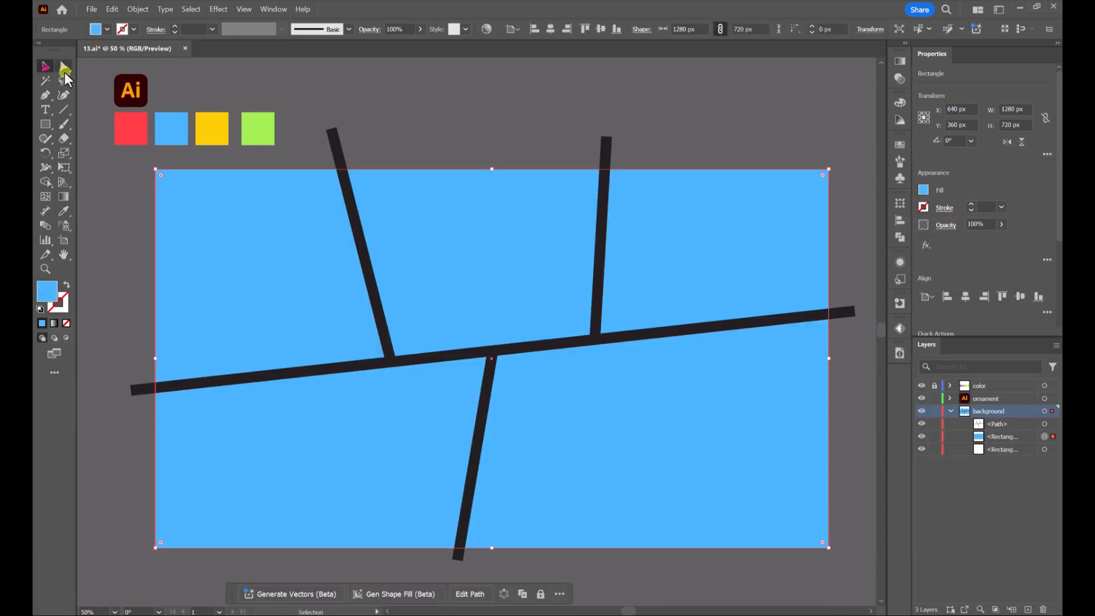
pyautogui.click(419, 102)
# - Select the blue rectangle and the united line shape, and subtract the lines from the rectangle with Pathfinder's Minus Front
pyautogui.click(1011, 453)
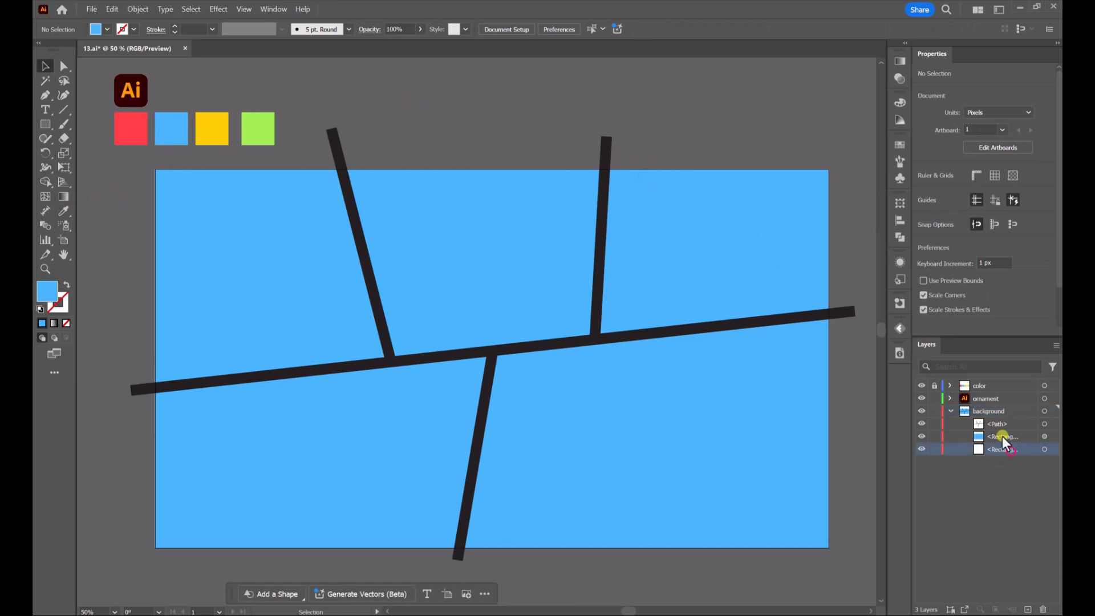
pyautogui.click(717, 202)
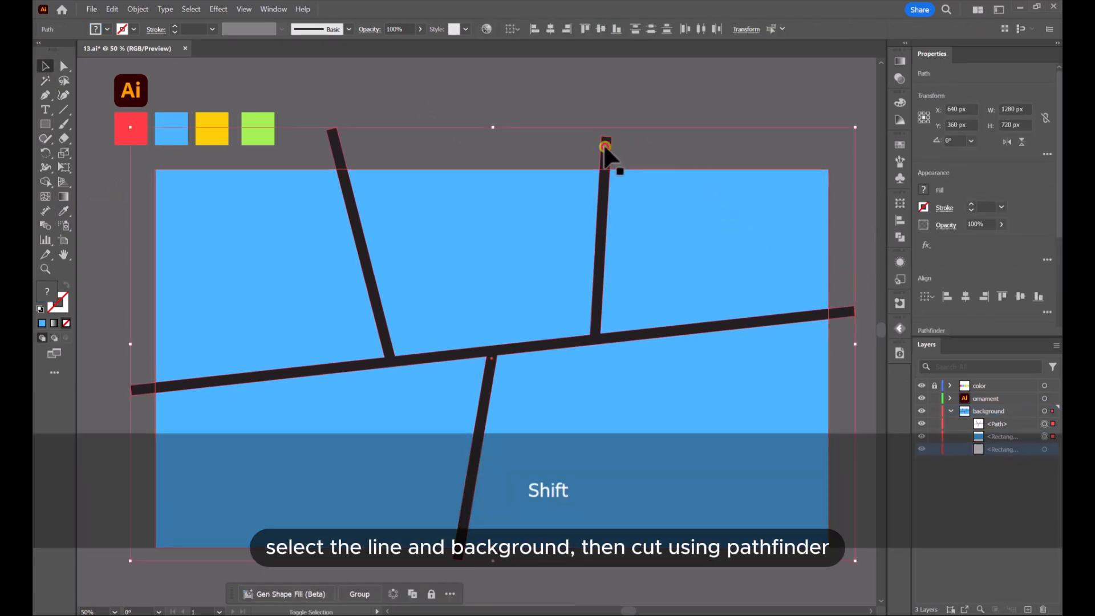
pyautogui.keyDown('shift'); pyautogui.click(606, 150); pyautogui.keyUp('shift')
pyautogui.moveTo(605, 199); pyautogui.dragTo(643, 206)
pyautogui.hotkey('ctrl', 'z')
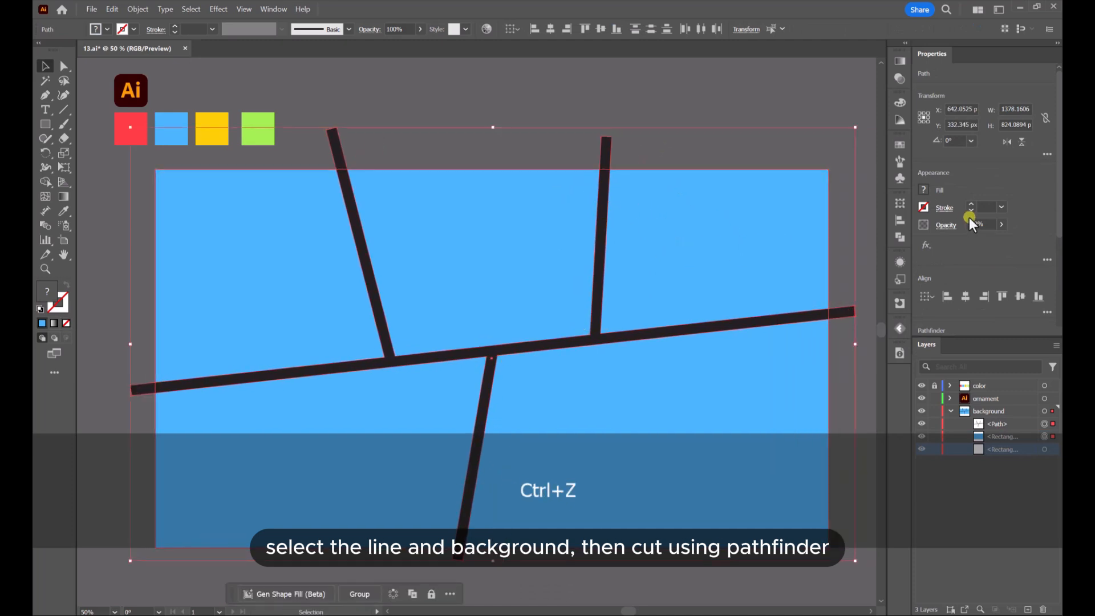
pyautogui.click(902, 238)
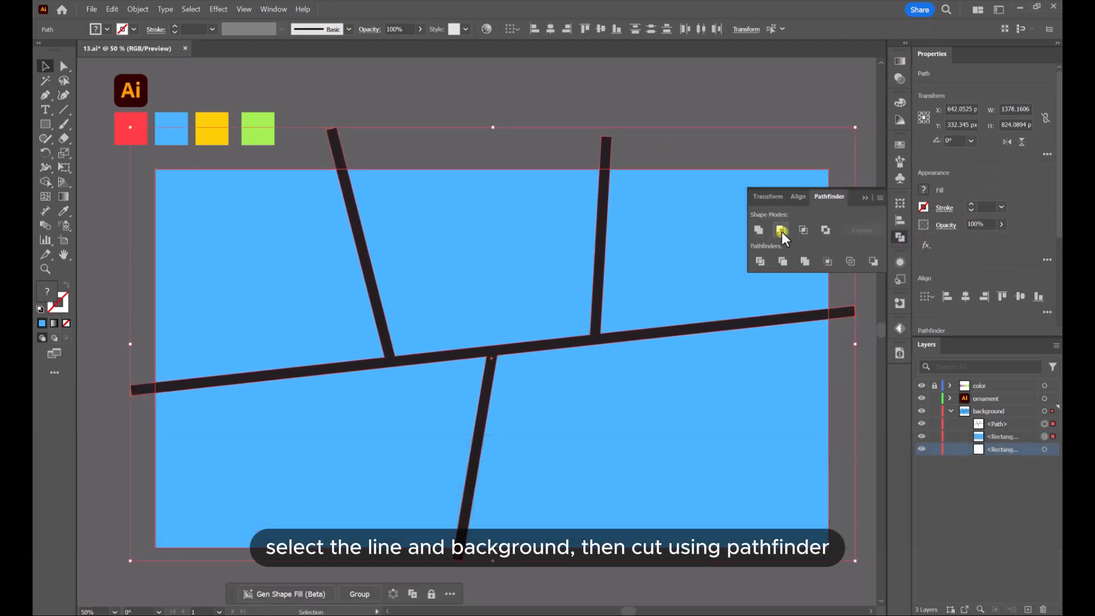
pyautogui.click(782, 231)
pyautogui.click(645, 143)
# - Ungroup the cut blue shape into separate panel paths and deselect them
pyautogui.moveTo(552, 243); pyautogui.dragTo(547, 229)
pyautogui.hotkey('ctrl', 'z')
pyautogui.rightClick(549, 225)
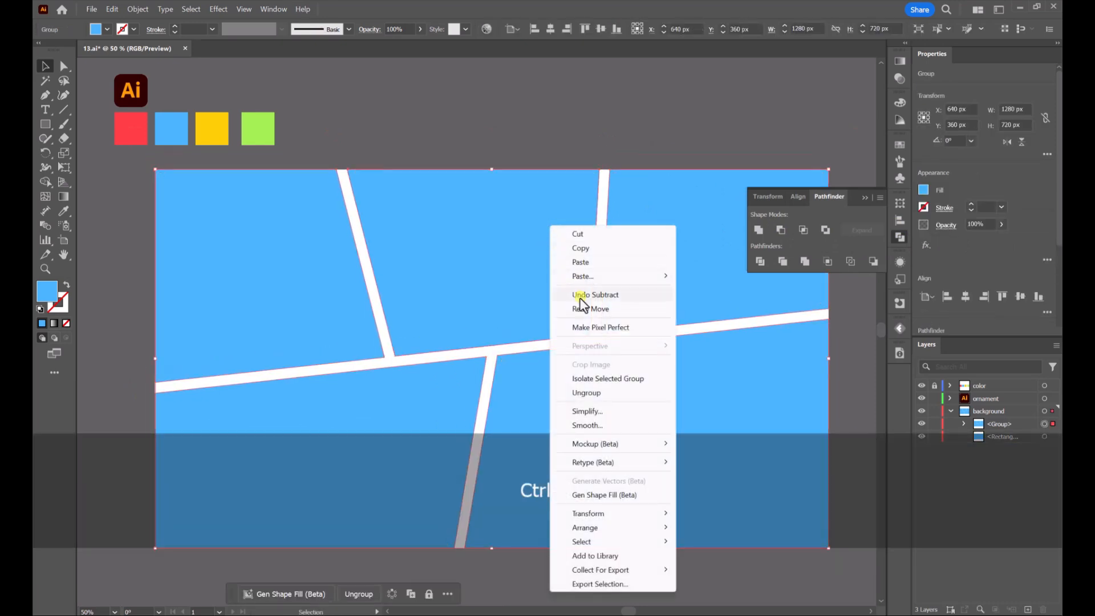
pyautogui.click(591, 394)
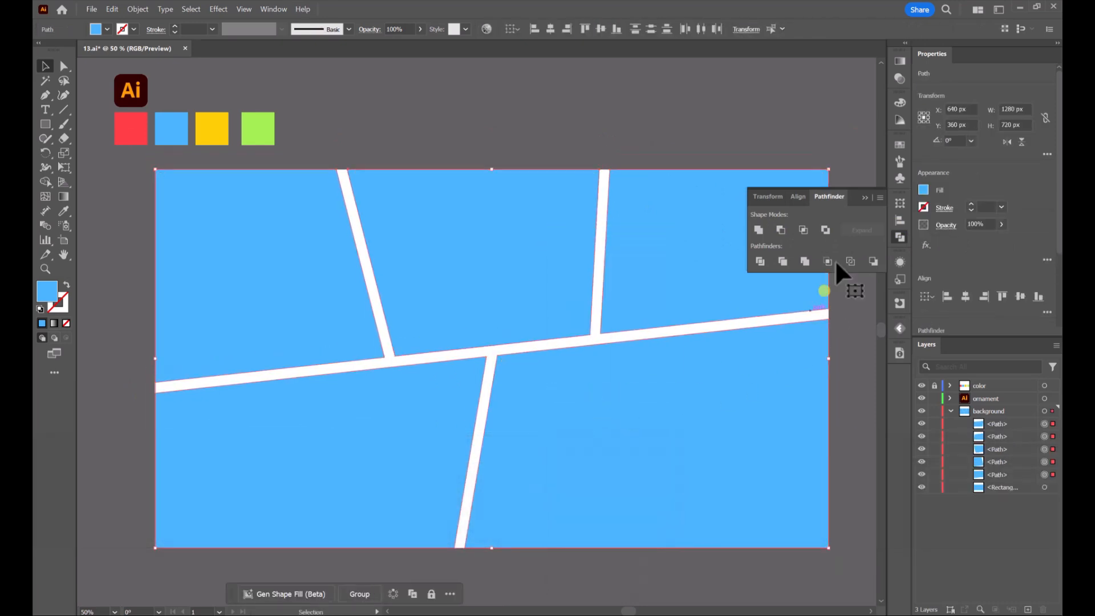
pyautogui.click(867, 199)
pyautogui.click(688, 113)
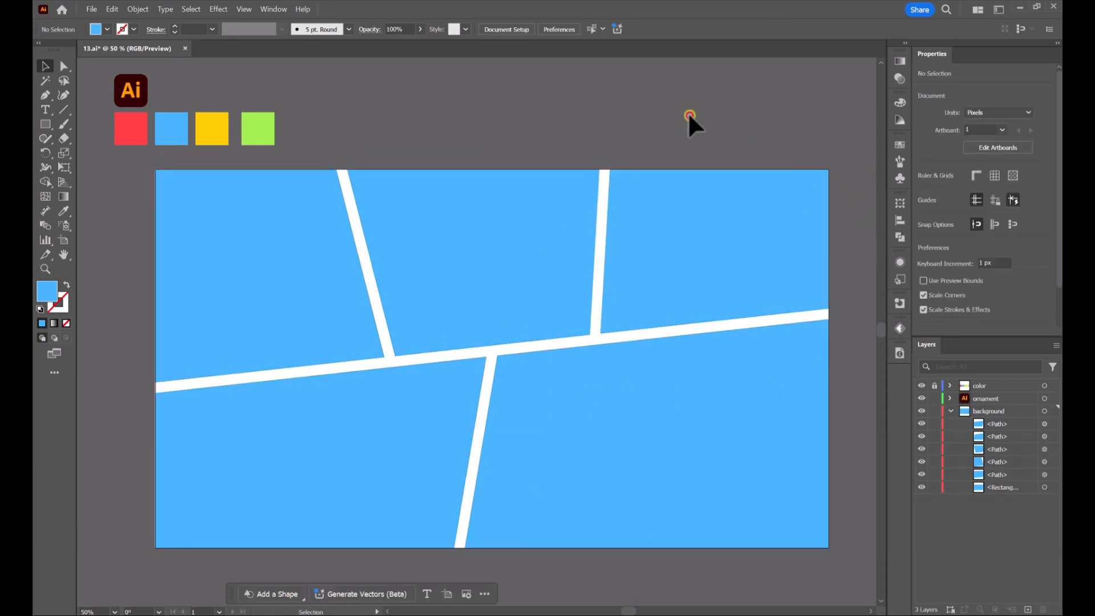
# - Apply a linear gradient to the upper-left panel and set both colour stops to the green sampled from the swatch above the artboard
pyautogui.click(262, 277)
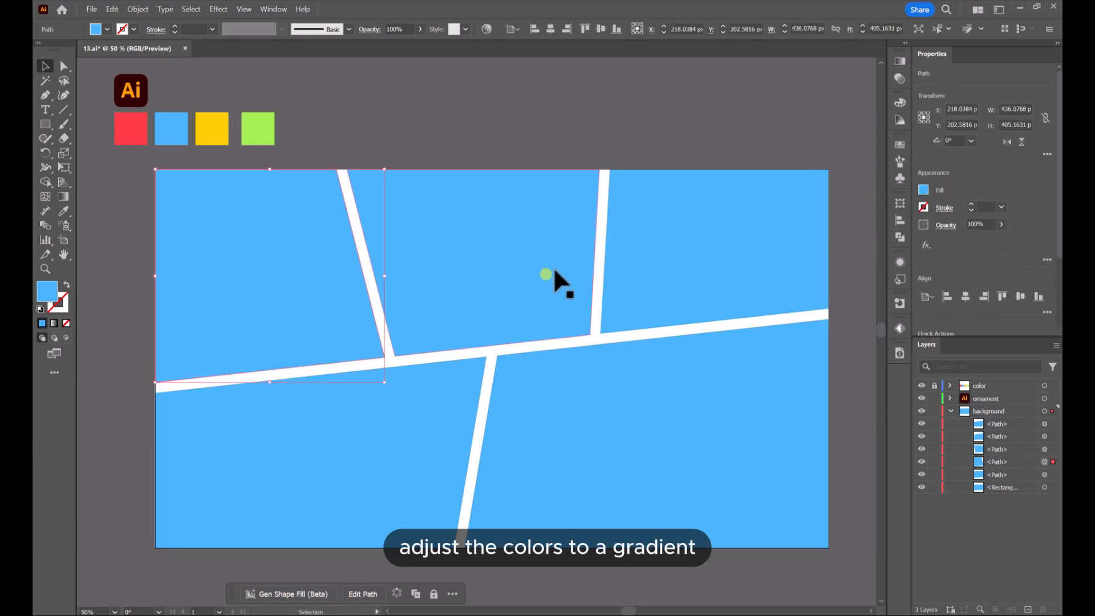
pyautogui.click(55, 323)
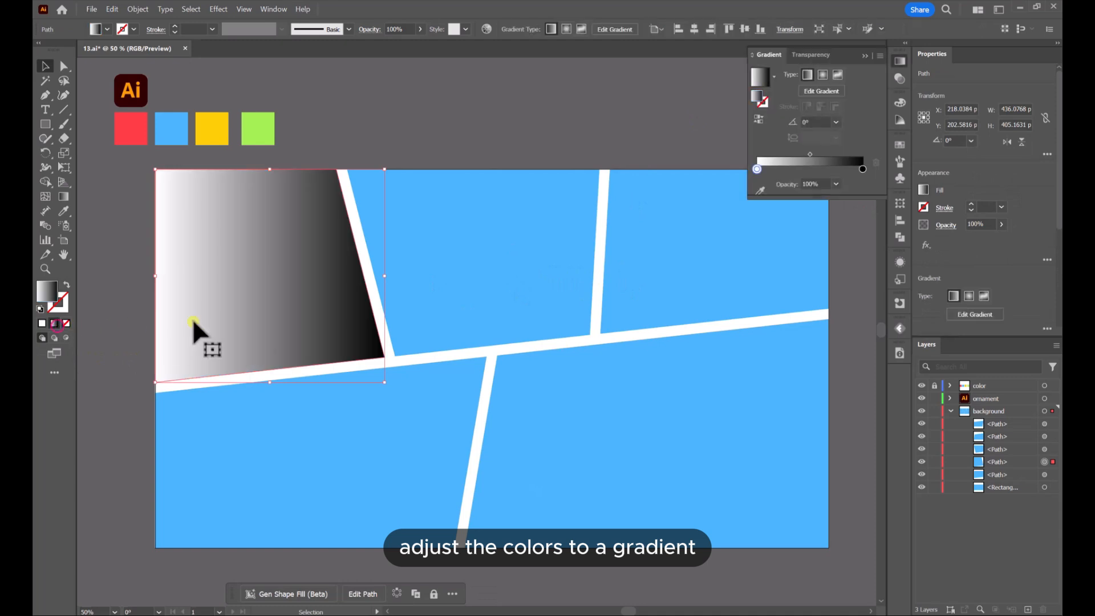
pyautogui.click(756, 169)
pyautogui.click(757, 189)
pyautogui.click(247, 127)
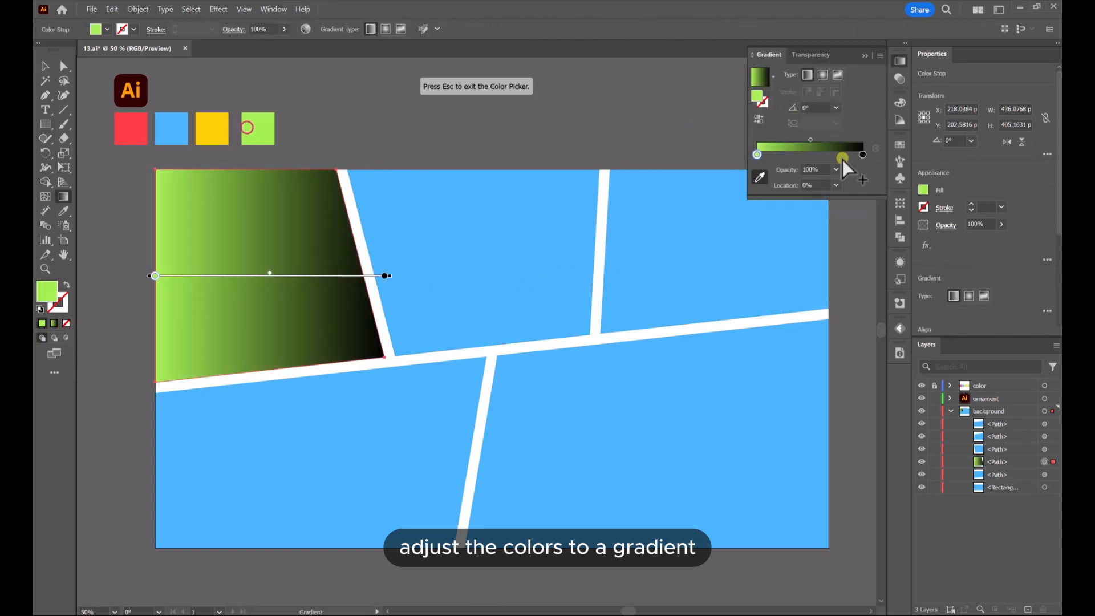
pyautogui.click(864, 154)
pyautogui.click(759, 178)
pyautogui.click(258, 128)
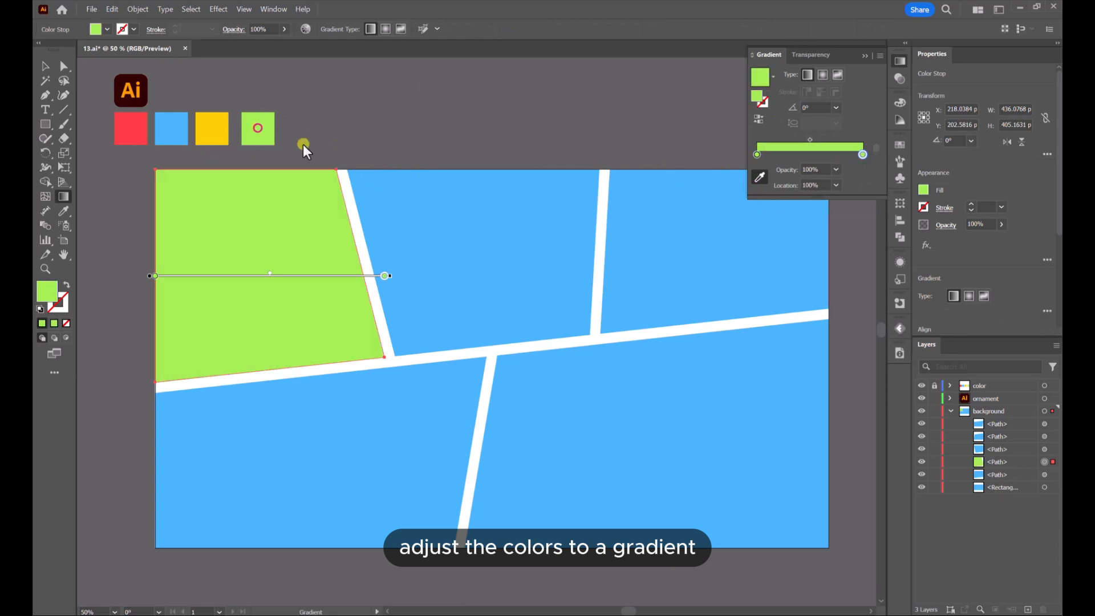
# - Darken the end colour stop of the upper-left panel's gradient to a deep green, RGB 65, 155, 67
pyautogui.doubleClick(862, 155)
pyautogui.moveTo(802, 203); pyautogui.dragTo(778, 244)
pyautogui.moveTo(782, 203); pyautogui.dragTo(800, 222)
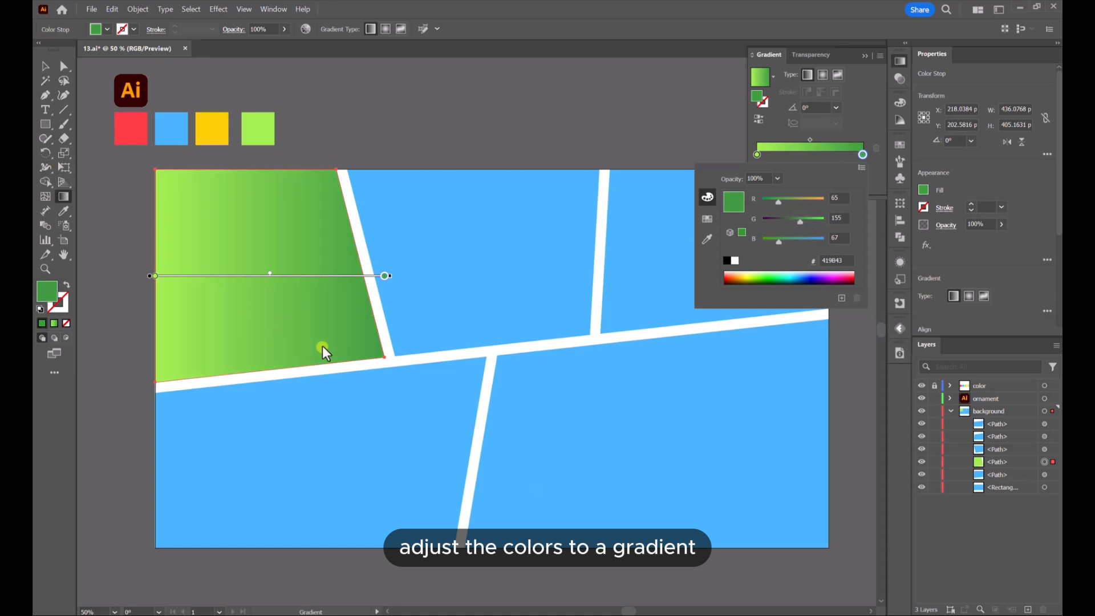
pyautogui.click(335, 353)
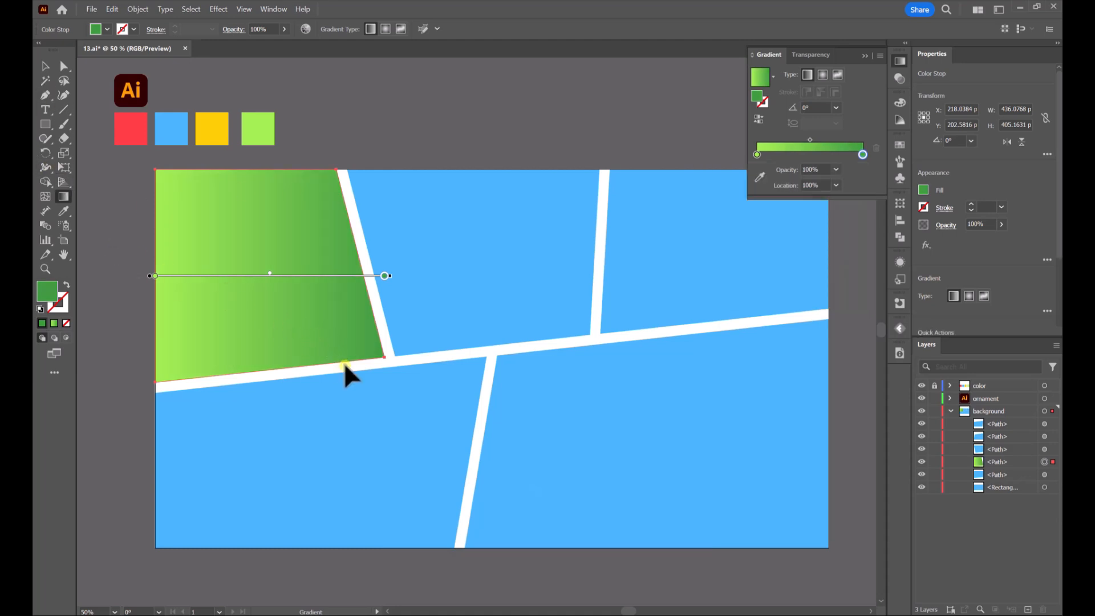
# - Redraw the green gradient from the panel's lower edge up to its upper edge at about 115°, and deselect the panel
pyautogui.moveTo(346, 365); pyautogui.dragTo(249, 166)
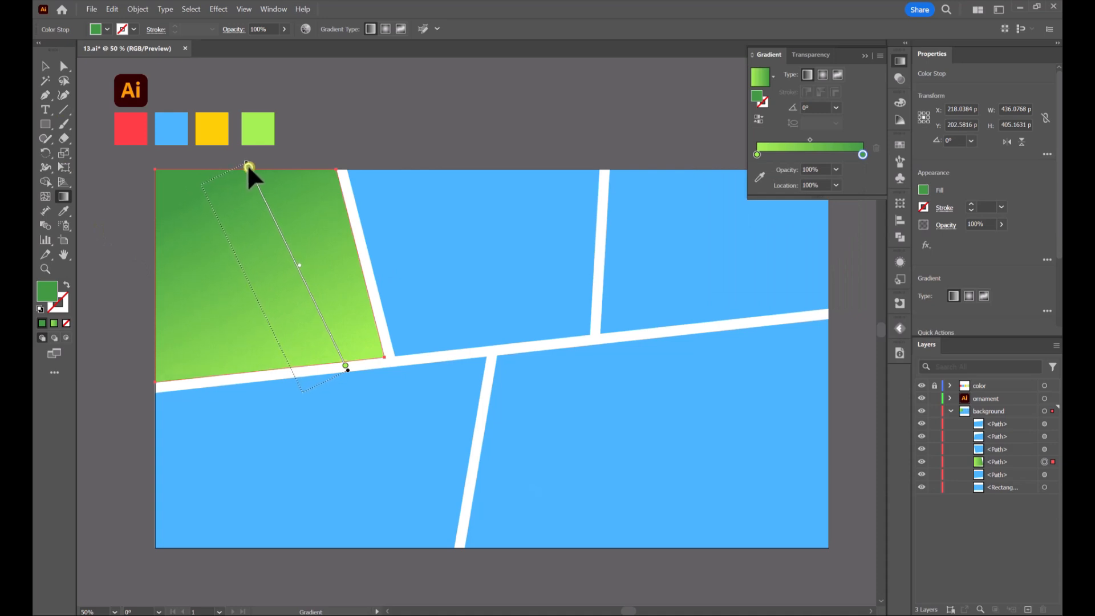
pyautogui.click(46, 66)
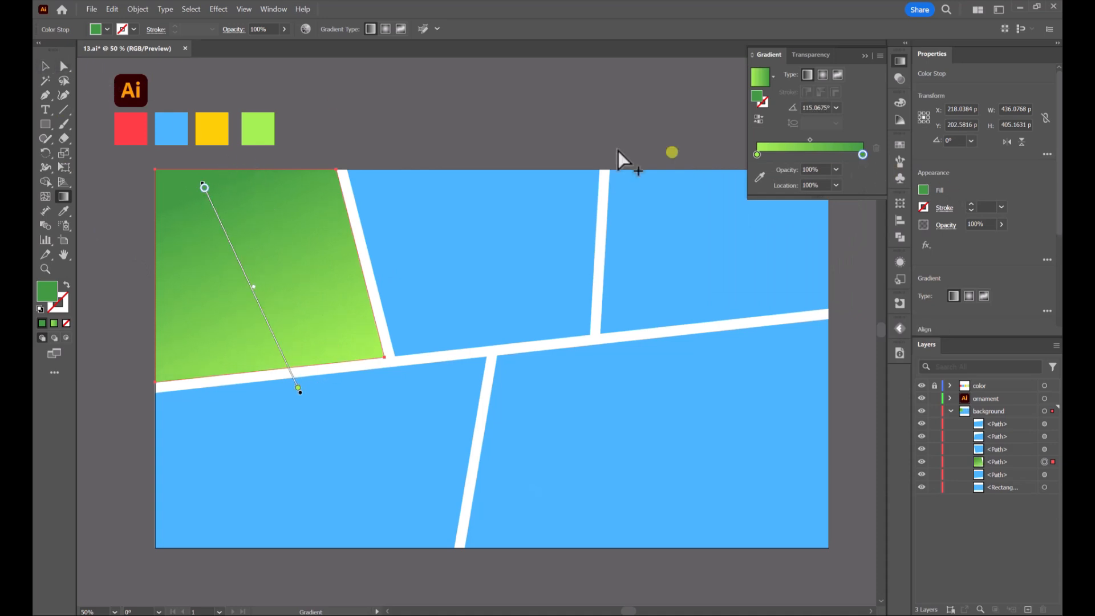
pyautogui.click(46, 66)
pyautogui.click(424, 102)
# - Copy the green gradient onto the upper-middle panel and replace both colour stops with the red sampled from the swatch
pyautogui.click(459, 188)
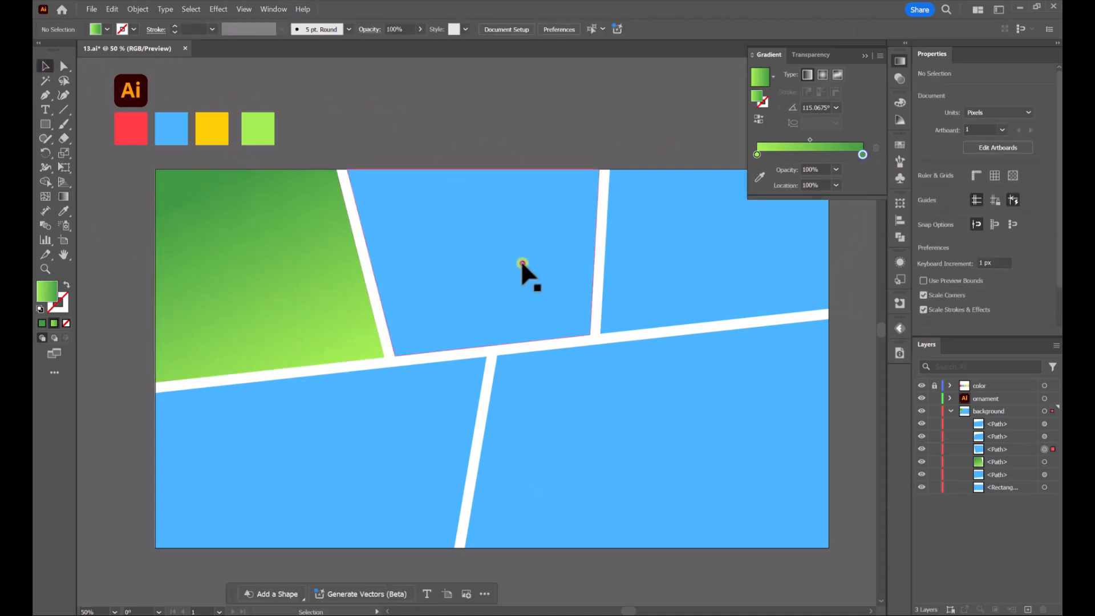
pyautogui.click(63, 211)
pyautogui.click(212, 237)
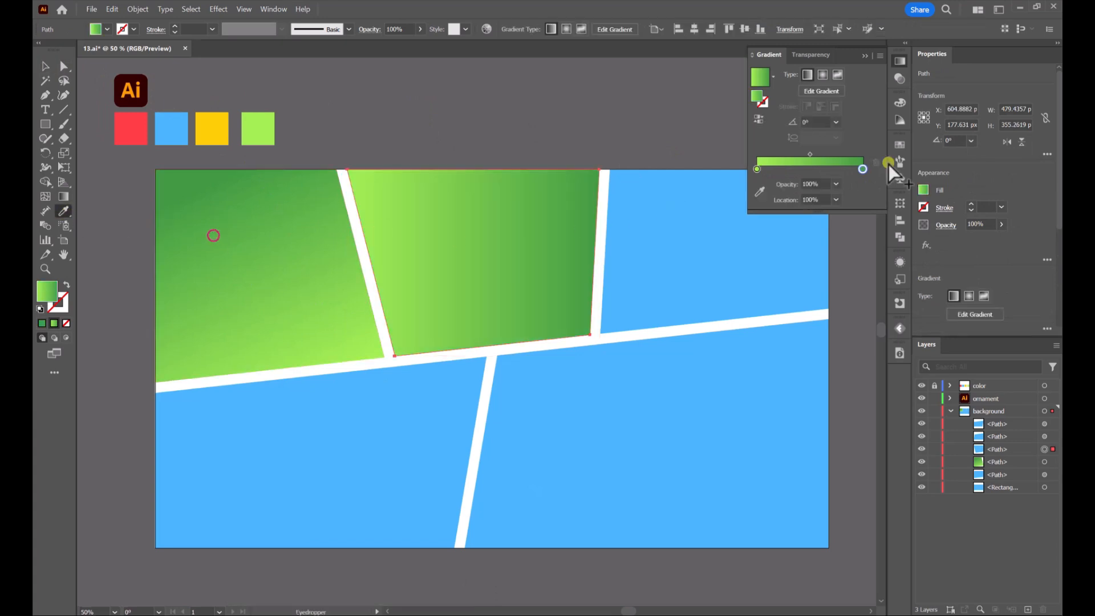
pyautogui.click(754, 168)
pyautogui.click(758, 192)
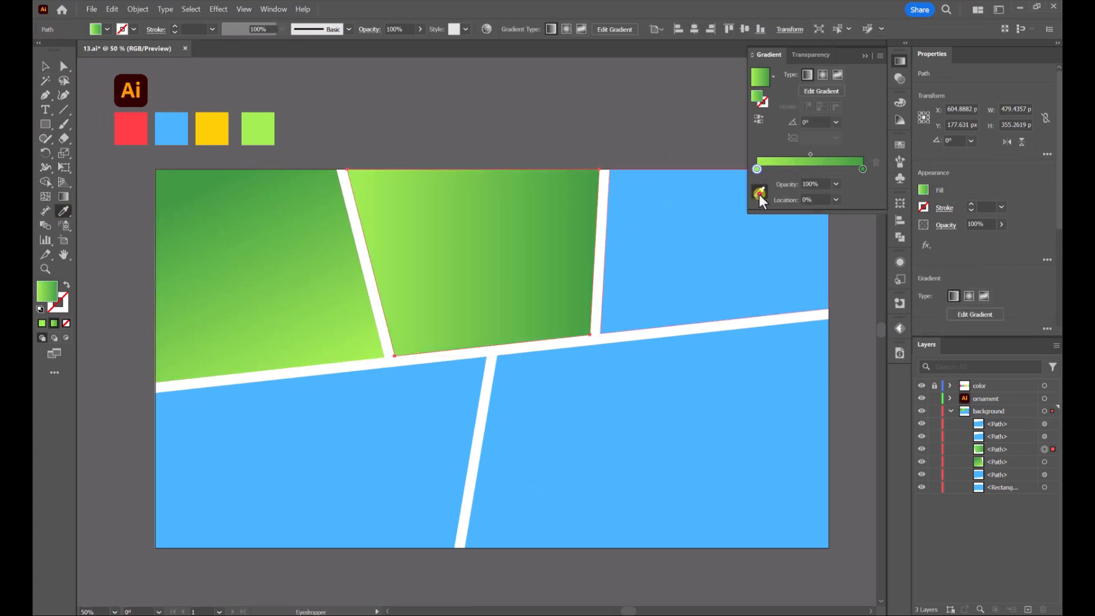
pyautogui.click(144, 129)
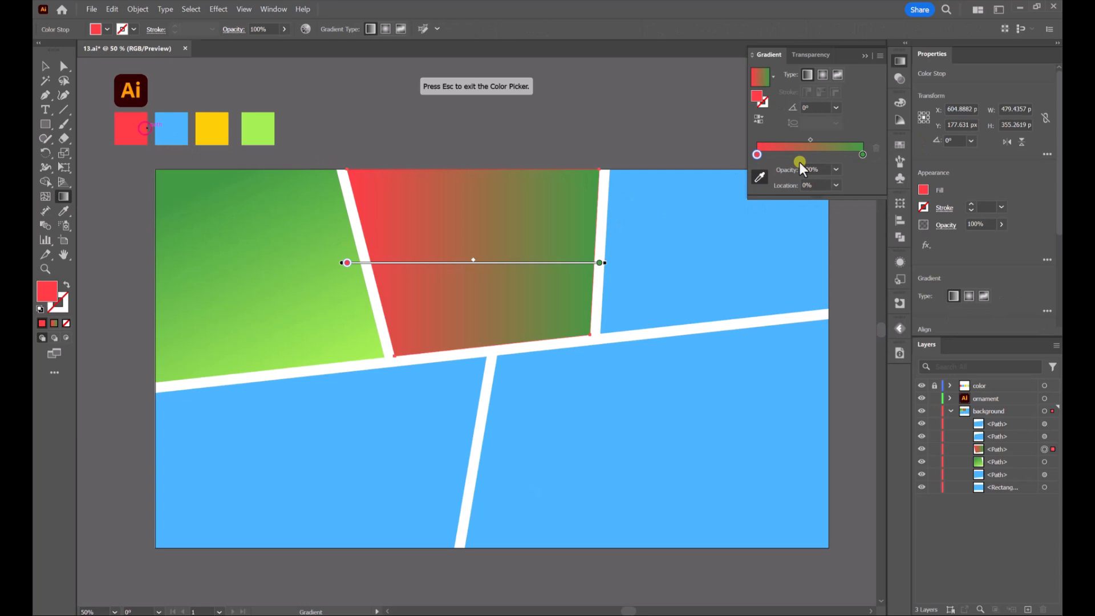
pyautogui.click(863, 155)
pyautogui.click(150, 129)
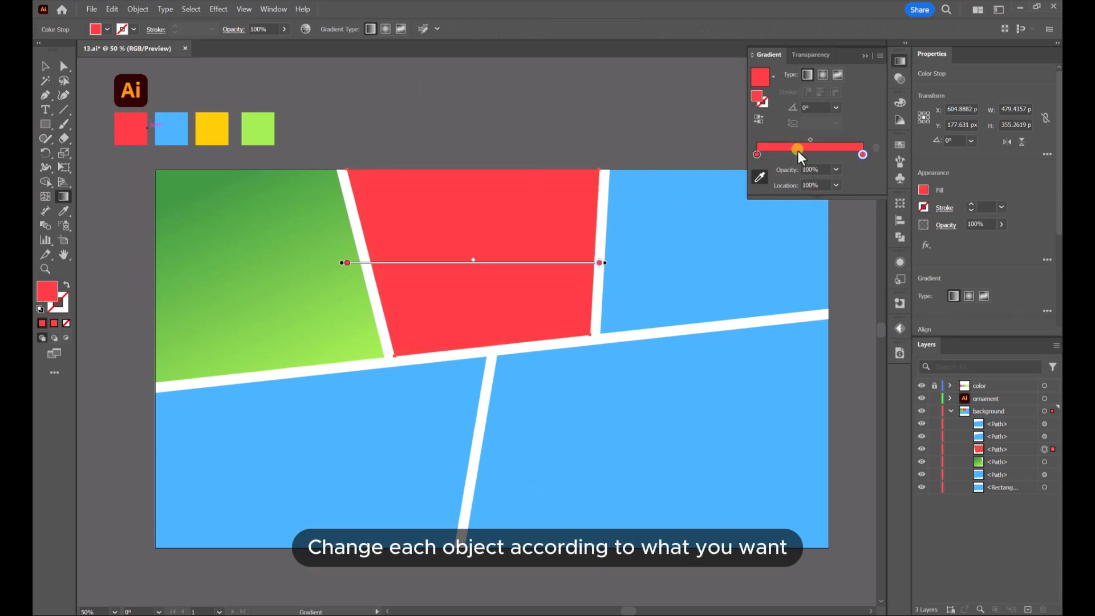
# - Darken the end colour stop of the upper-middle panel's gradient to a deeper red, about RGB 180, 54, 70
pyautogui.doubleClick(864, 155)
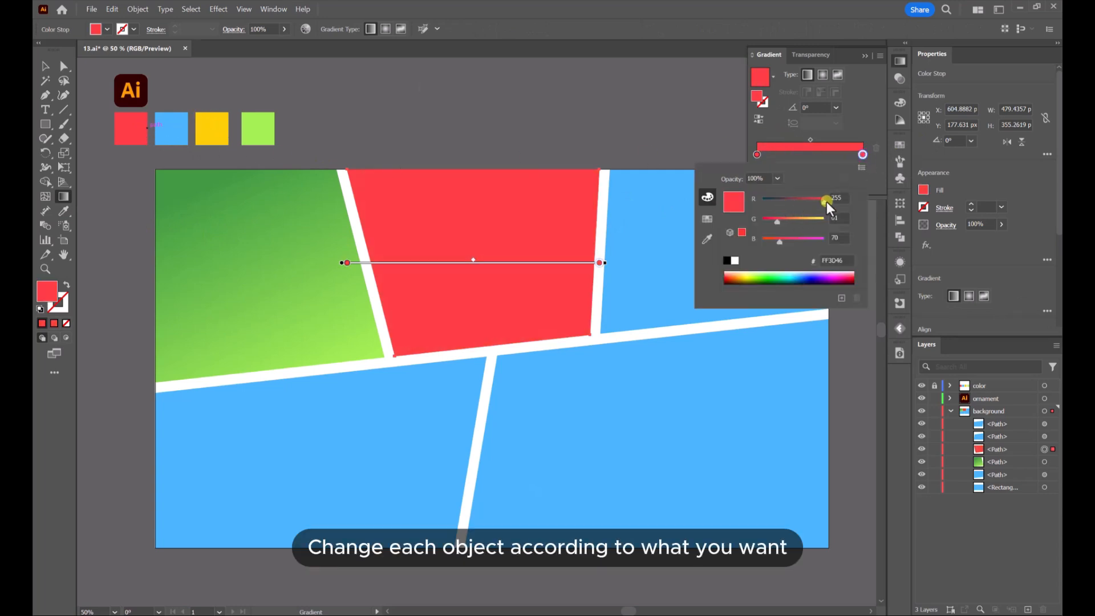
pyautogui.moveTo(826, 201); pyautogui.dragTo(775, 221)
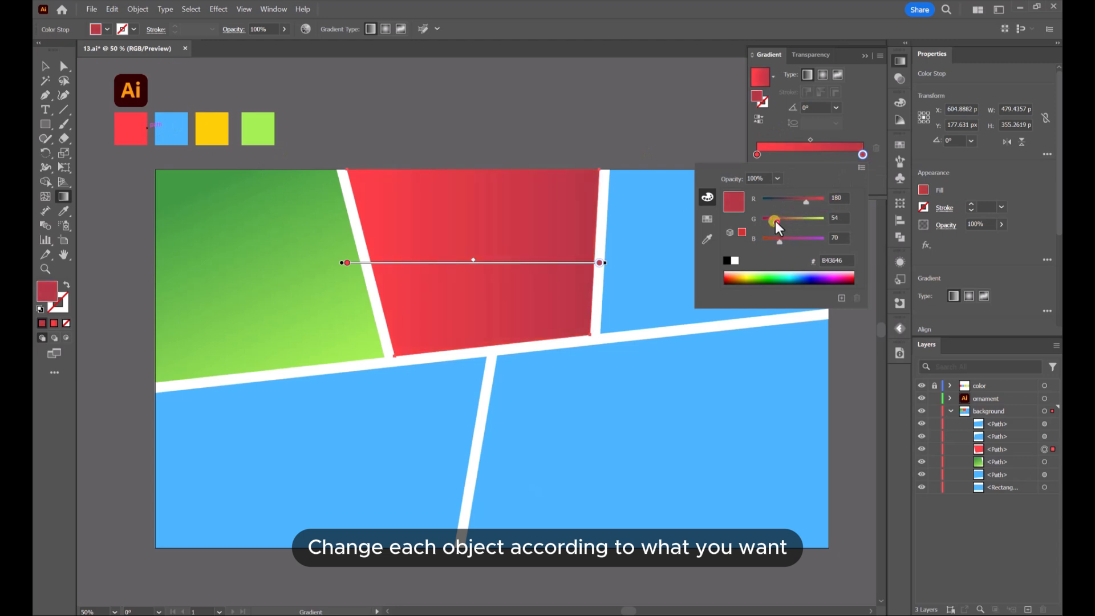
# - Redraw the red gradient from the panel's lower edge up past its upper edge at about 91°, with the dark red at the top
pyautogui.click(63, 194)
pyautogui.moveTo(525, 349); pyautogui.dragTo(521, 166)
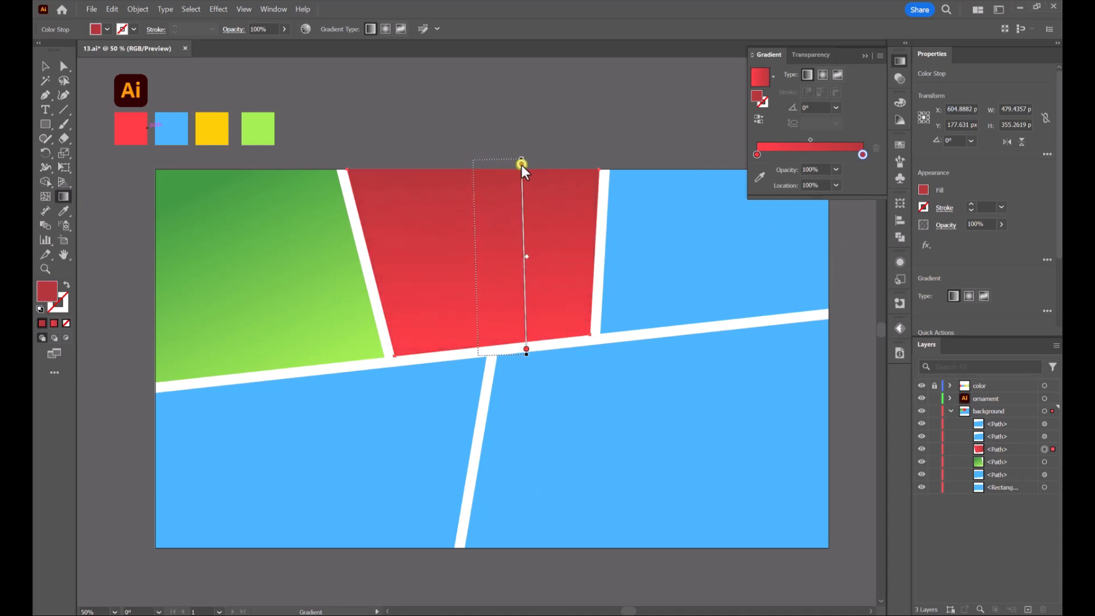
pyautogui.click(46, 67)
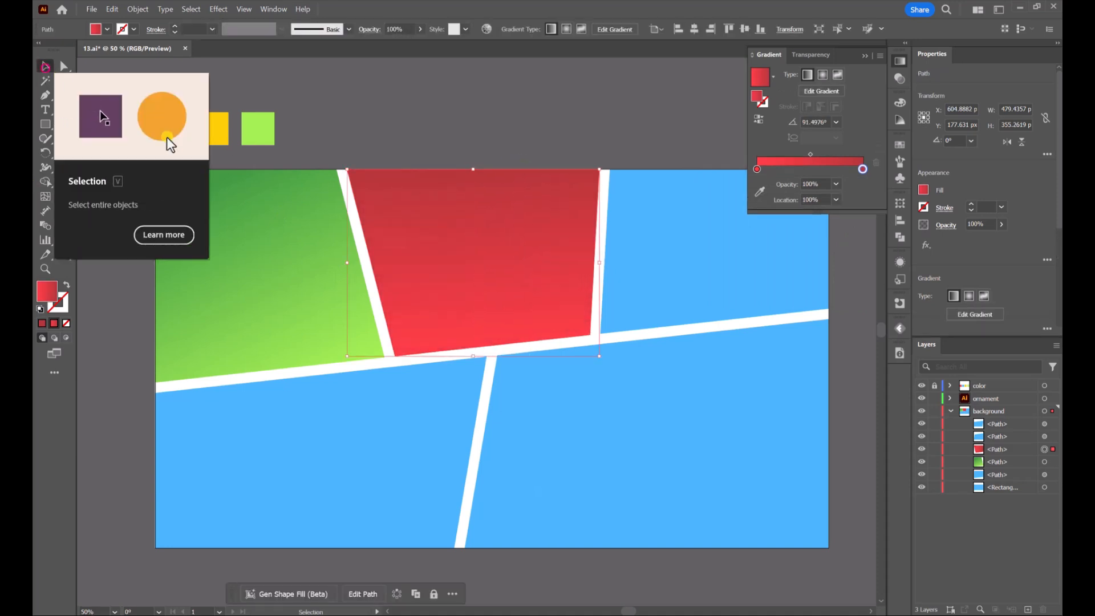
# - Copy the red gradient onto the upper-right panel and replace both colour stops with the yellow sampled from the swatch
pyautogui.click(699, 245)
pyautogui.click(63, 211)
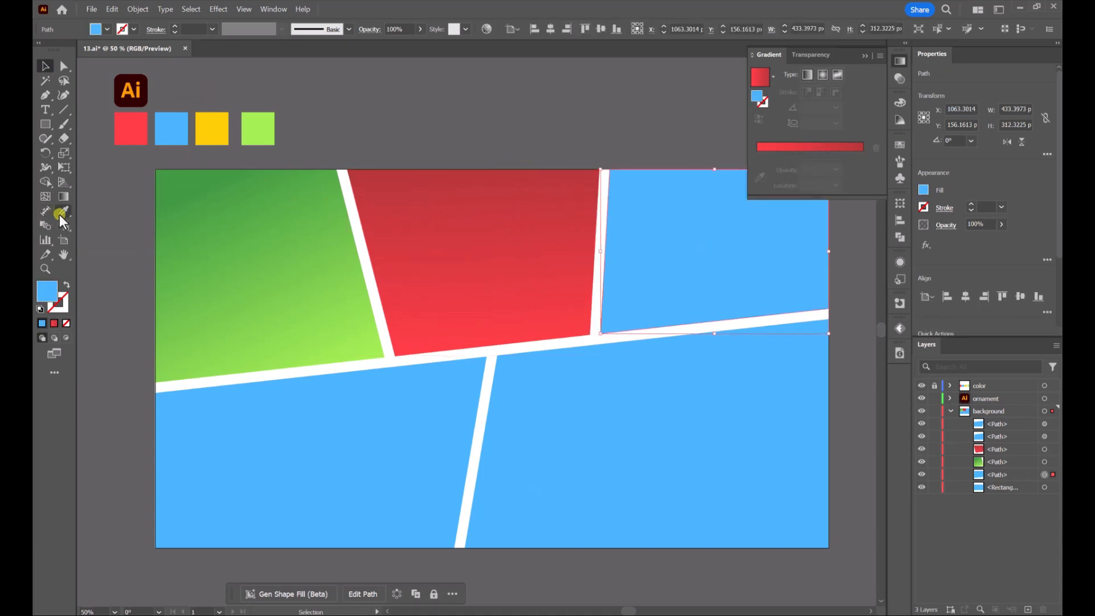
pyautogui.click(523, 234)
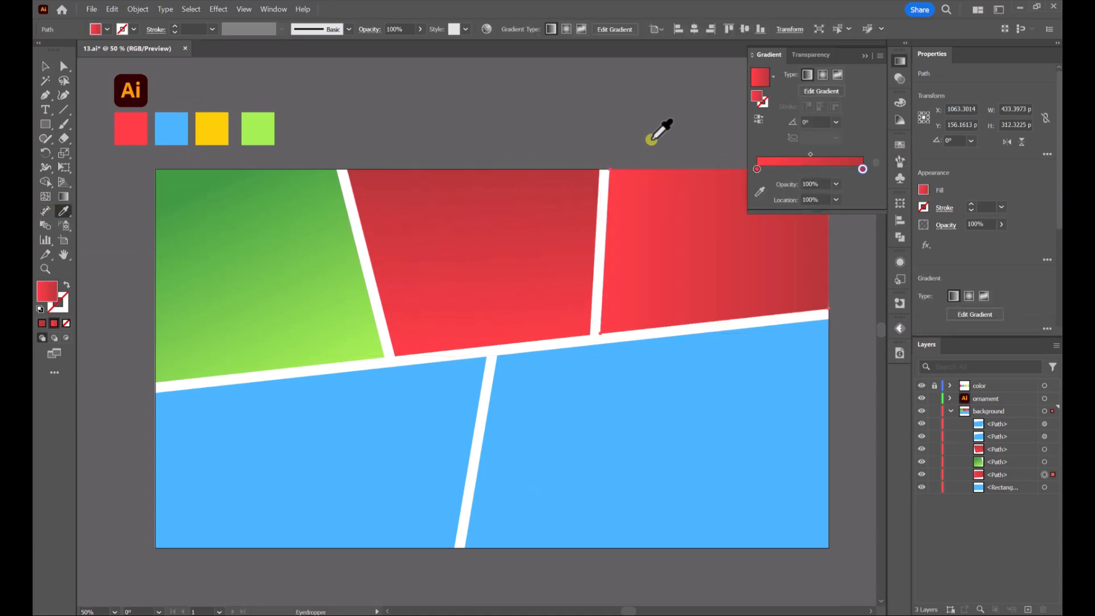
pyautogui.click(758, 170)
pyautogui.click(762, 194)
pyautogui.click(221, 125)
pyautogui.click(864, 155)
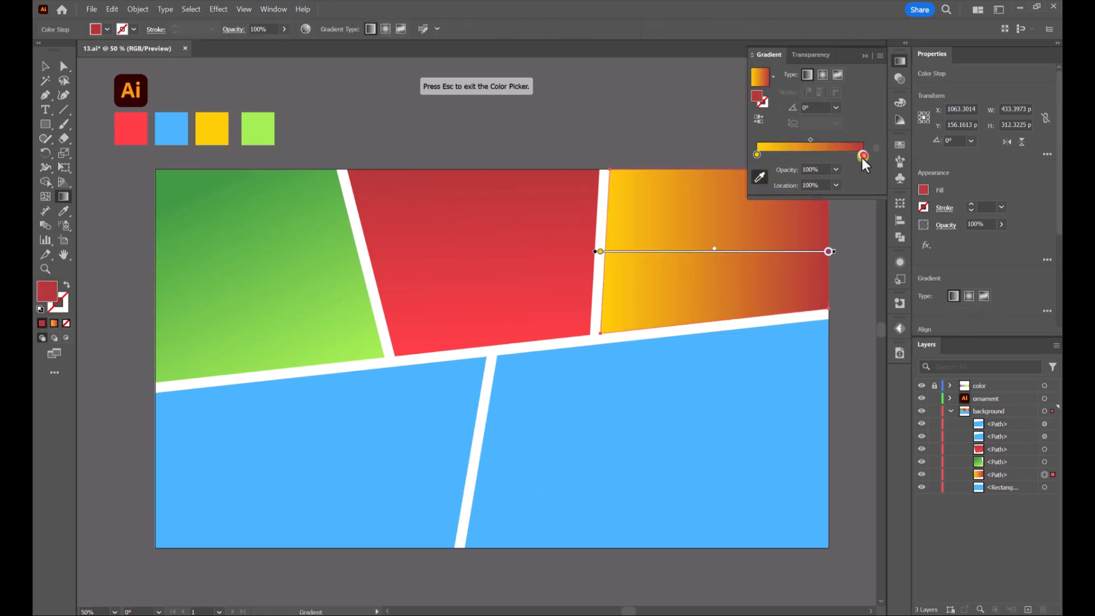
pyautogui.click(210, 133)
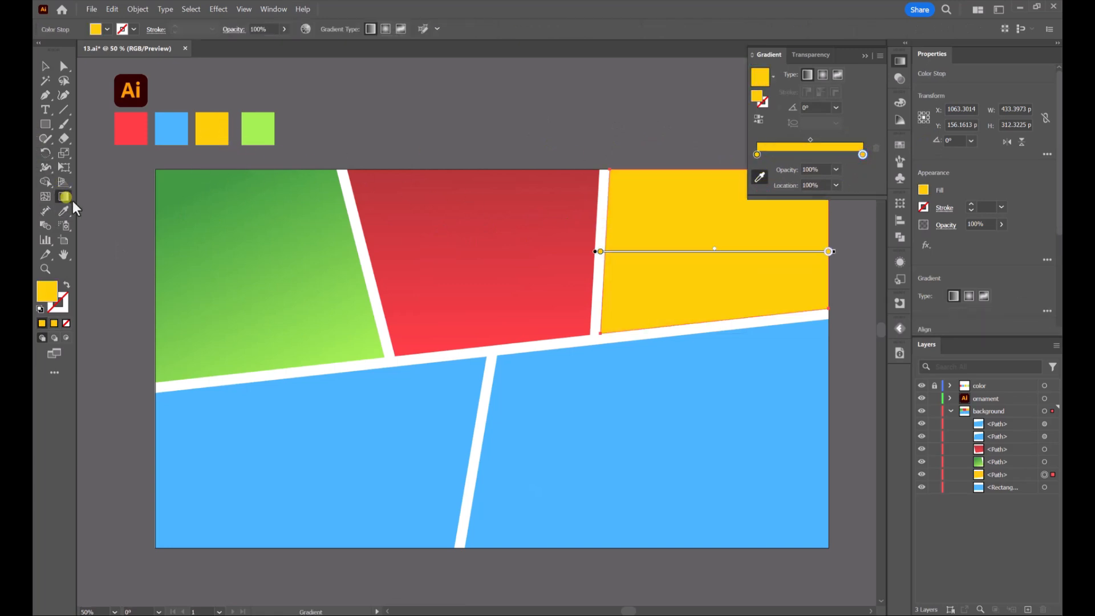
# - Change the end colour stop of the upper-right panel's gradient to orange, RGB 225, 144, 0
pyautogui.doubleClick(862, 155)
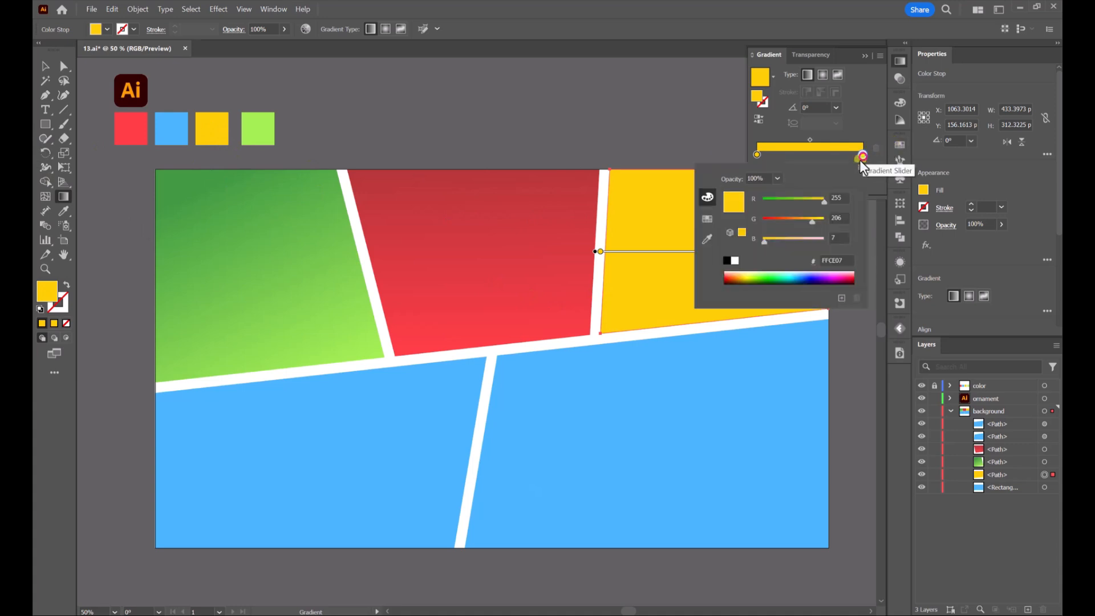
pyautogui.moveTo(812, 220); pyautogui.dragTo(763, 241)
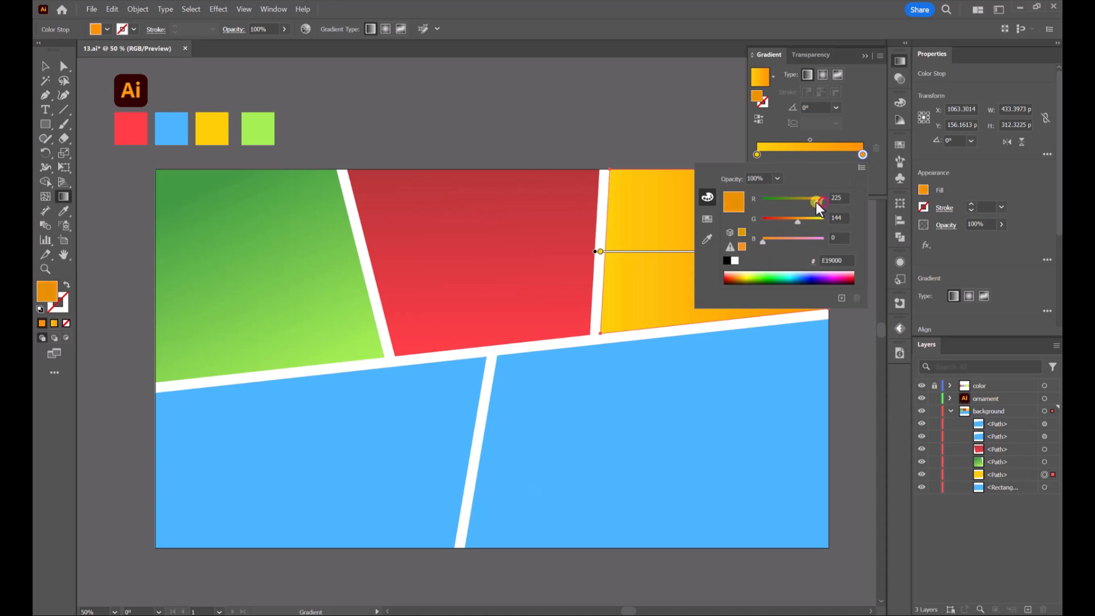
pyautogui.click(566, 144)
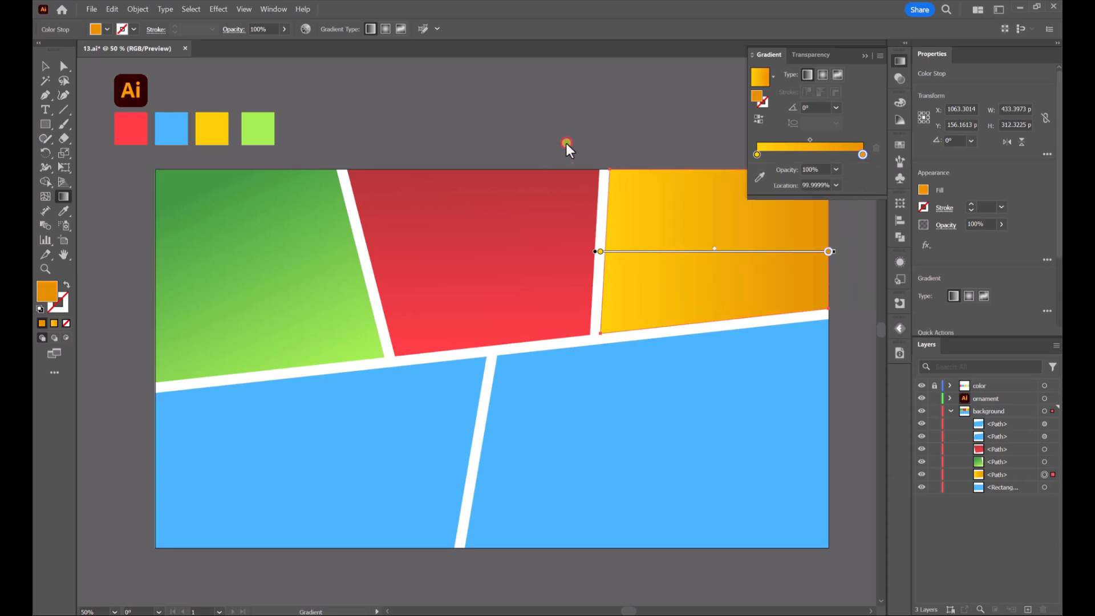
# - Redraw the yellow-orange gradient diagonally upward across the upper-right panel at about 56°, and deselect the panel
pyautogui.keyDown('alt'); pyautogui.scroll(-1, 570, 143); pyautogui.keyUp('alt')
pyautogui.moveTo(641, 145); pyautogui.dragTo(593, 159)
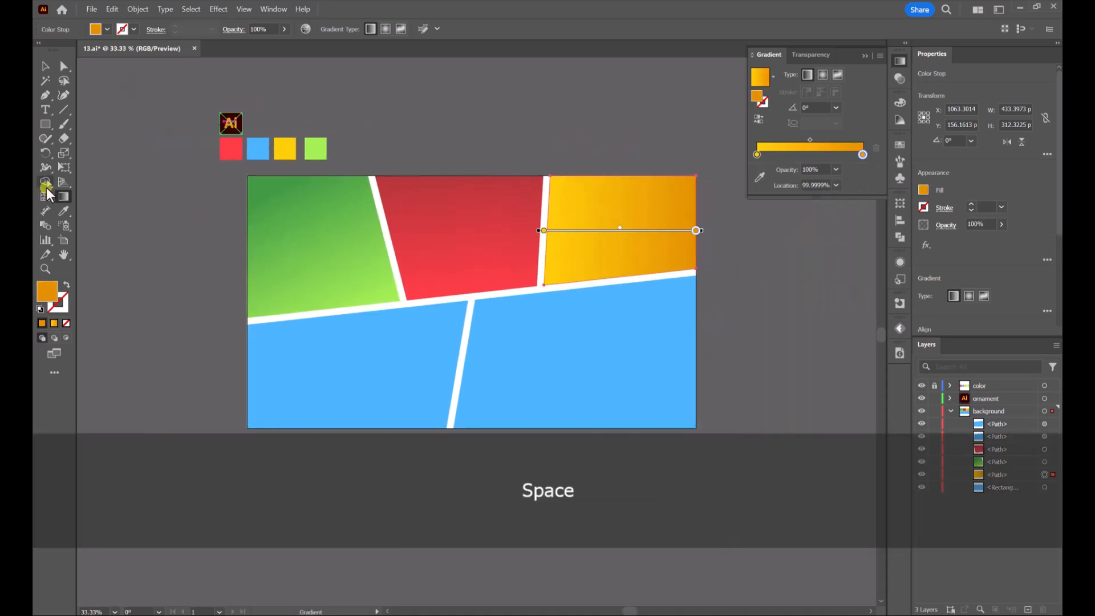
pyautogui.moveTo(542, 296)
pyautogui.mouseDown()
pyautogui.moveTo(652, 196)
pyautogui.moveTo(625, 179)
pyautogui.mouseUp()
pyautogui.click(46, 65)
pyautogui.click(469, 140)
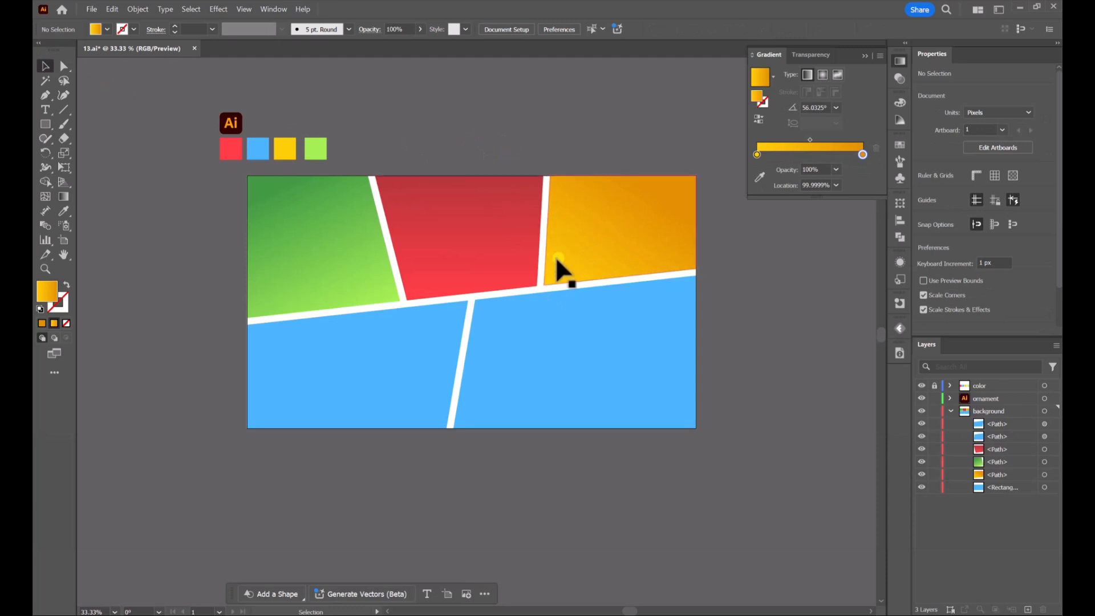
# - Copy the yellow-orange gradient onto the lower-left panel and redraw it diagonally downward at about -118°
pyautogui.click(360, 348)
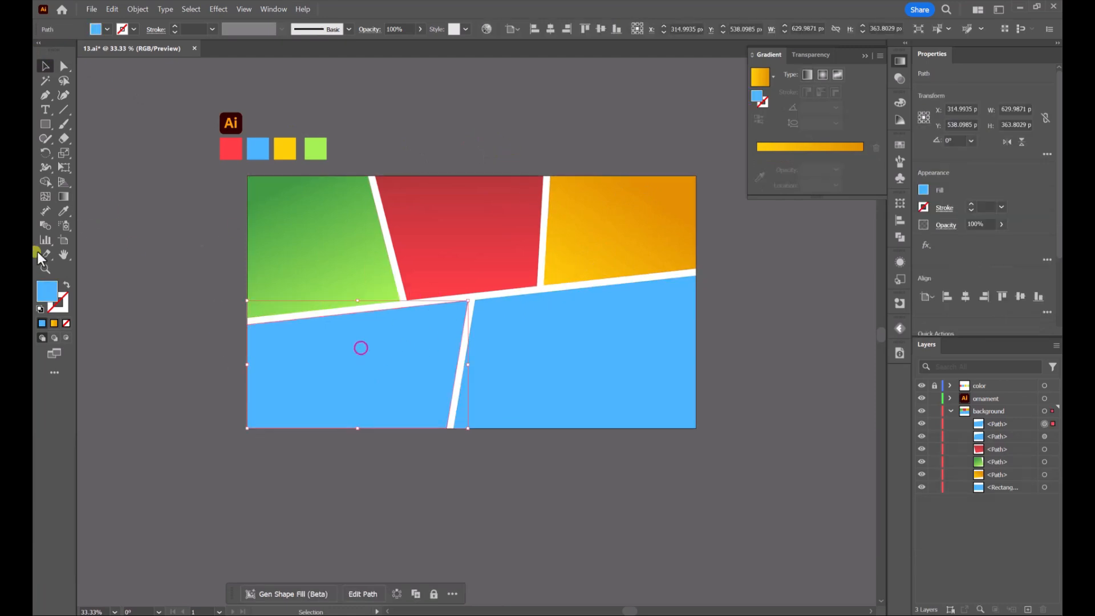
pyautogui.click(62, 214)
pyautogui.click(651, 214)
pyautogui.click(63, 197)
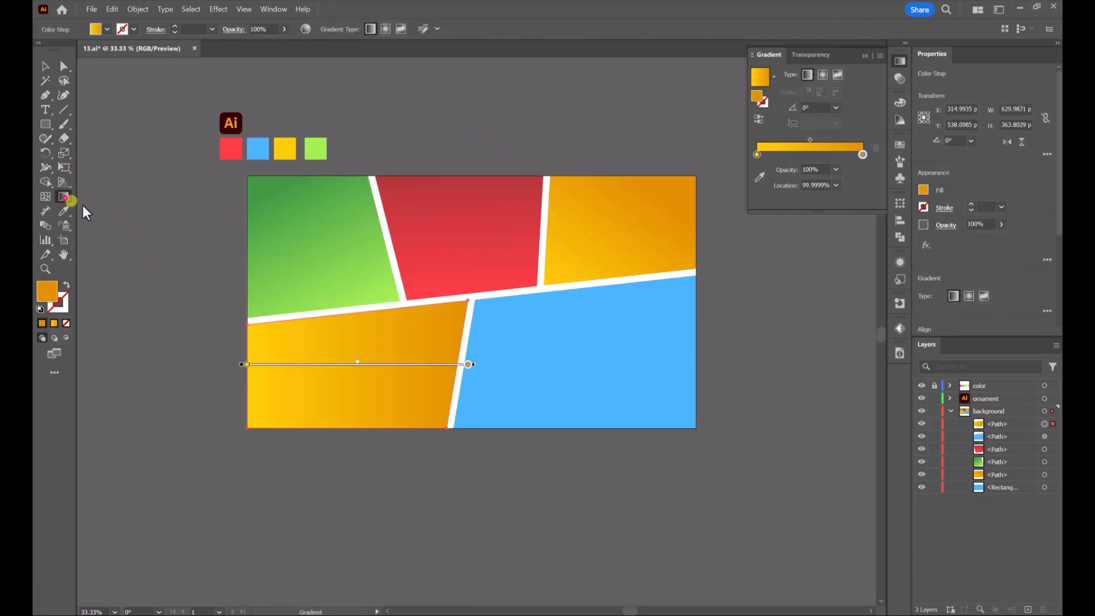
pyautogui.moveTo(452, 304); pyautogui.dragTo(381, 438)
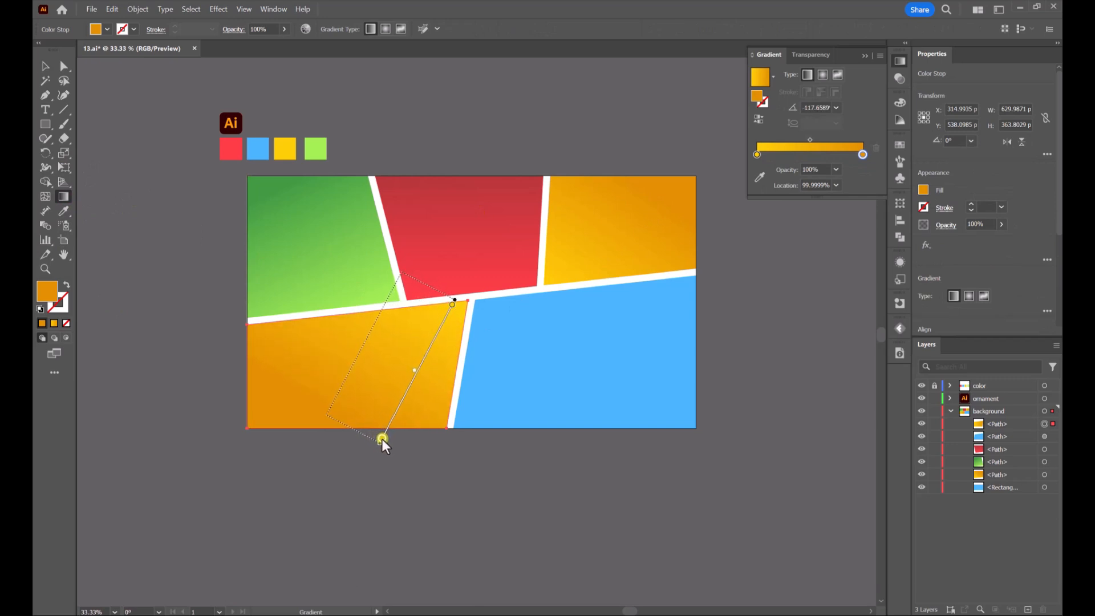
# - Make the lower-left gradient's end stop a slightly deeper orange and redraw the gradient downward at about -111°
pyautogui.doubleClick(862, 155)
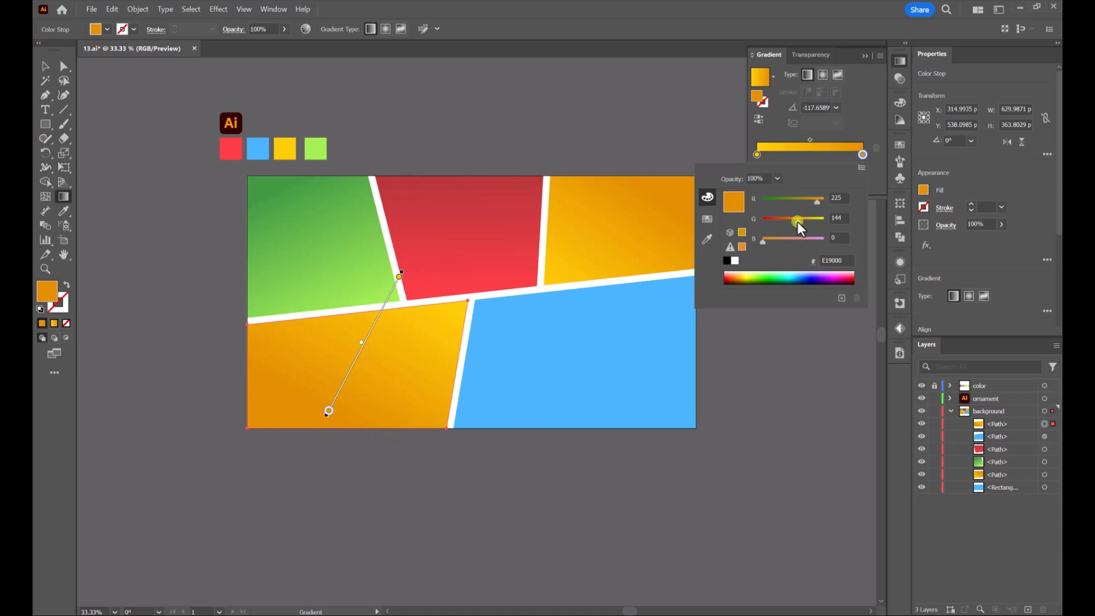
pyautogui.moveTo(797, 221); pyautogui.dragTo(793, 220)
pyautogui.click(406, 293)
pyautogui.moveTo(406, 294); pyautogui.dragTo(343, 455)
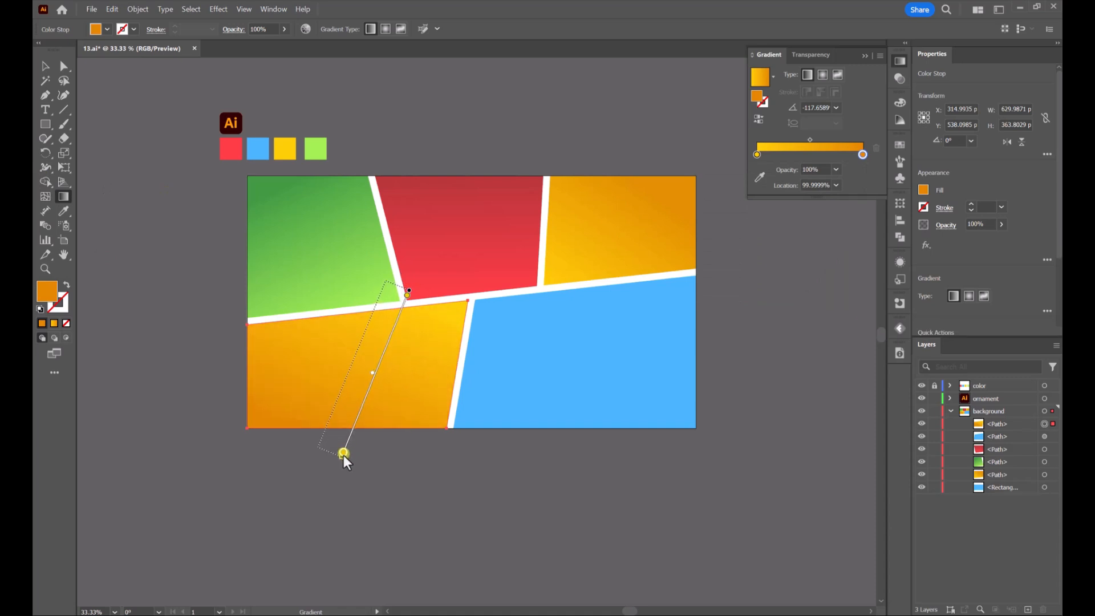
pyautogui.click(46, 65)
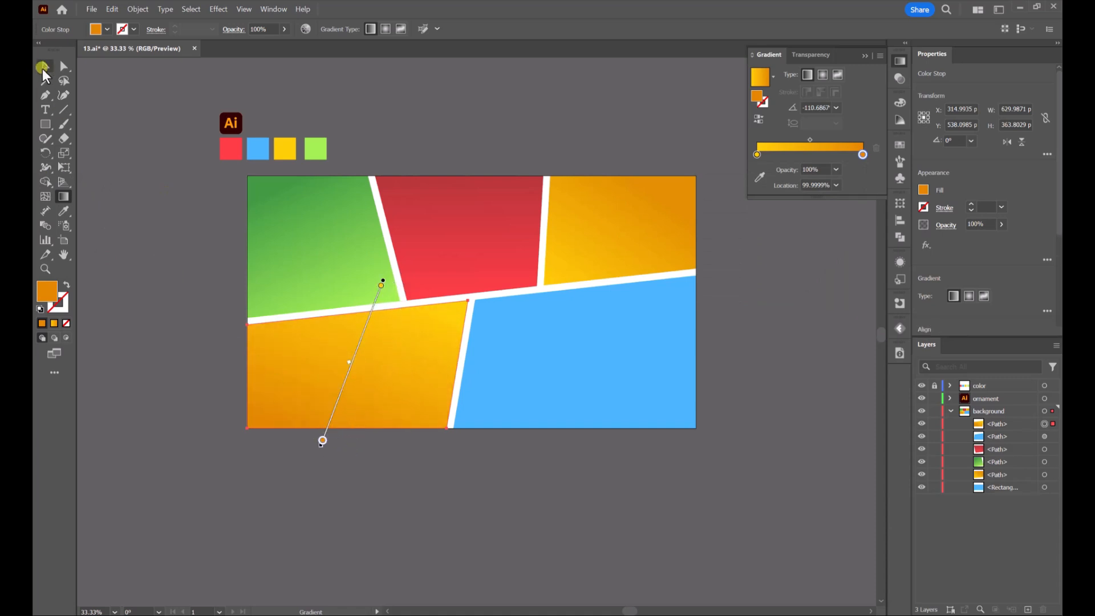
# - Copy the upper-left panel's green gradient onto the blue lower-right panel
pyautogui.click(606, 124)
pyautogui.click(607, 374)
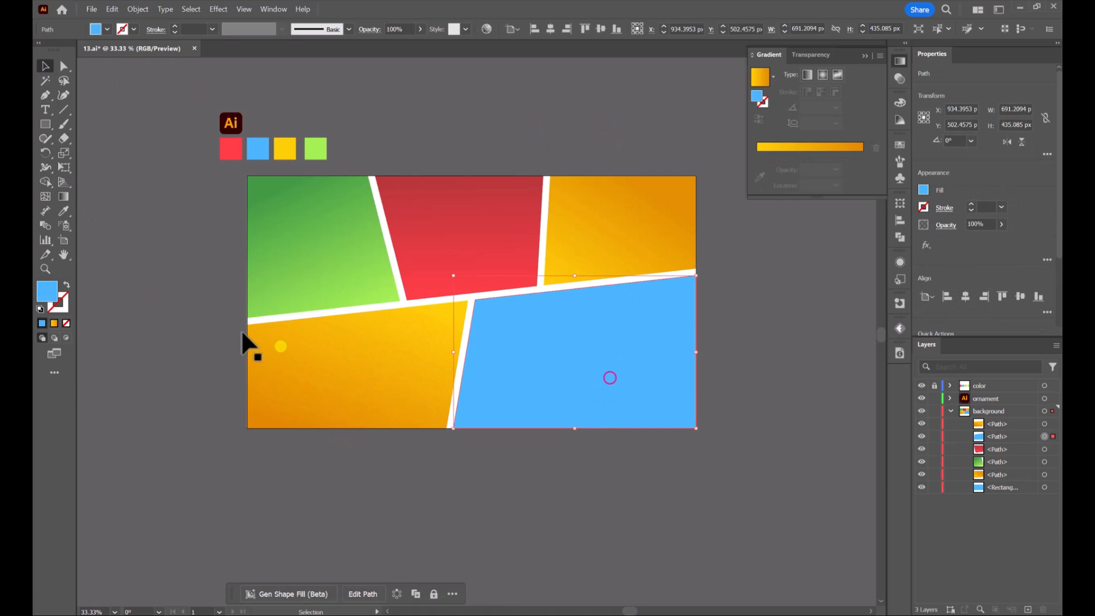
pyautogui.click(63, 211)
pyautogui.click(381, 250)
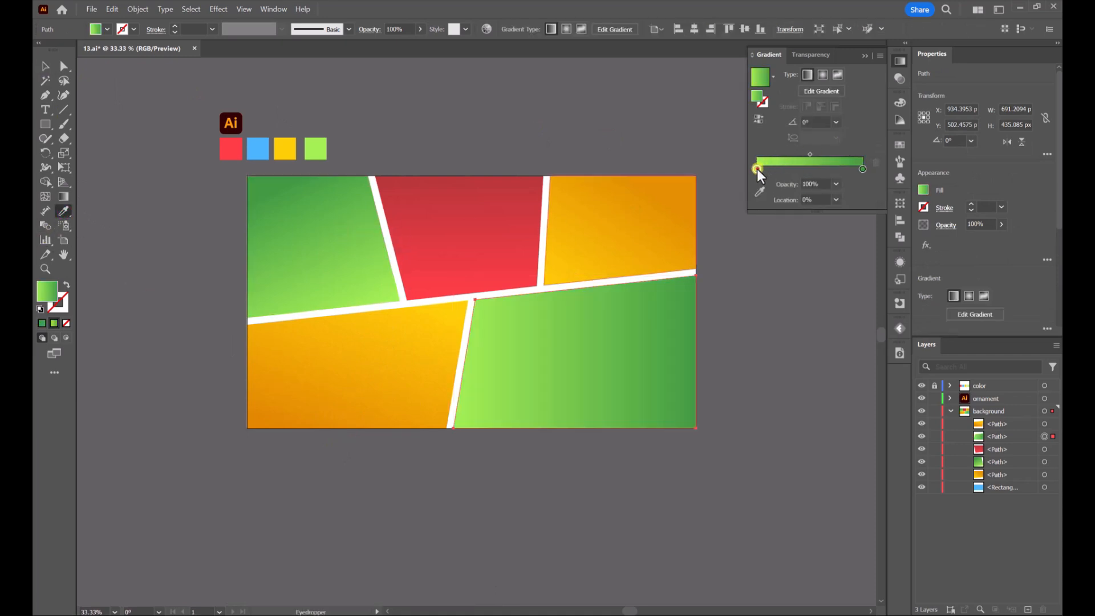
# - Set the start colour stop of the lower-right panel's gradient to the blue sampled from the palette swatch
pyautogui.doubleClick(757, 168)
pyautogui.click(816, 139)
pyautogui.click(759, 192)
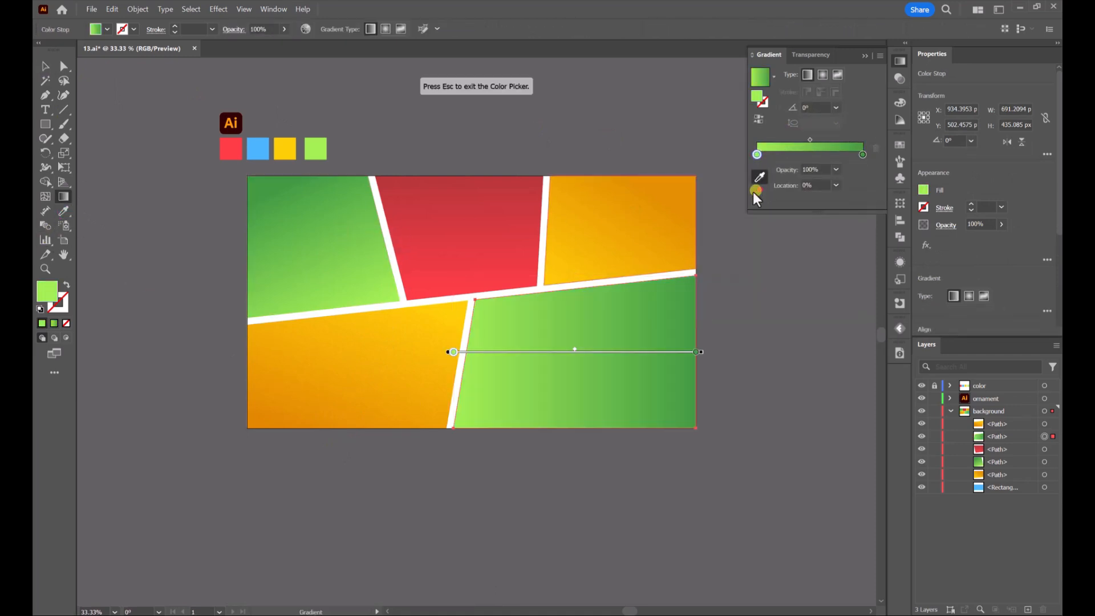
pyautogui.click(256, 149)
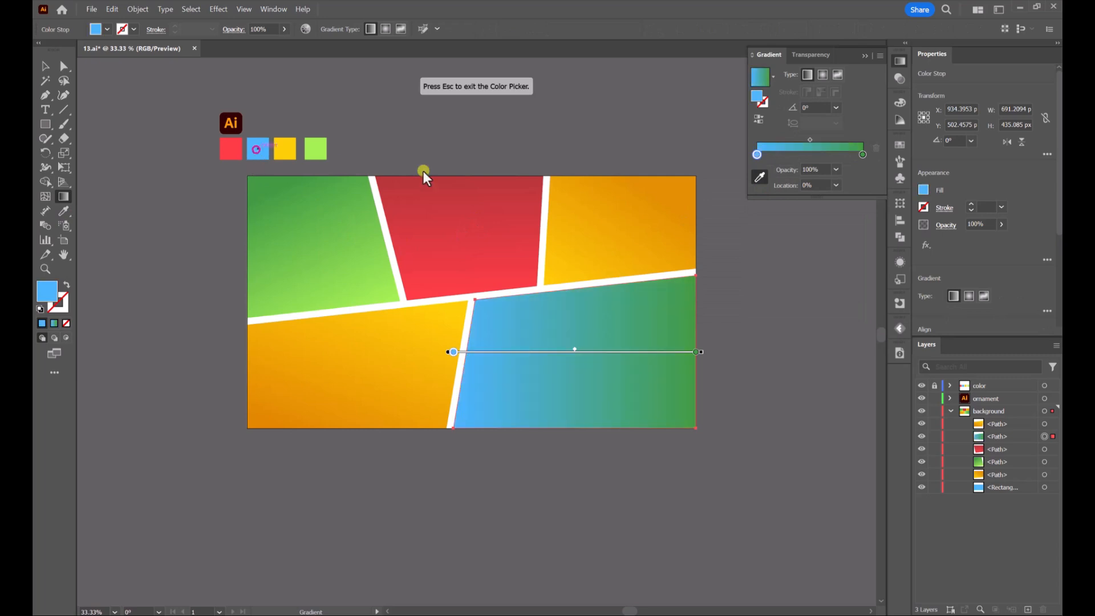
# - Set the end stop of the lower-right gradient to the palette blue and darken it to a deeper, more saturated blue
pyautogui.click(862, 154)
pyautogui.click(265, 149)
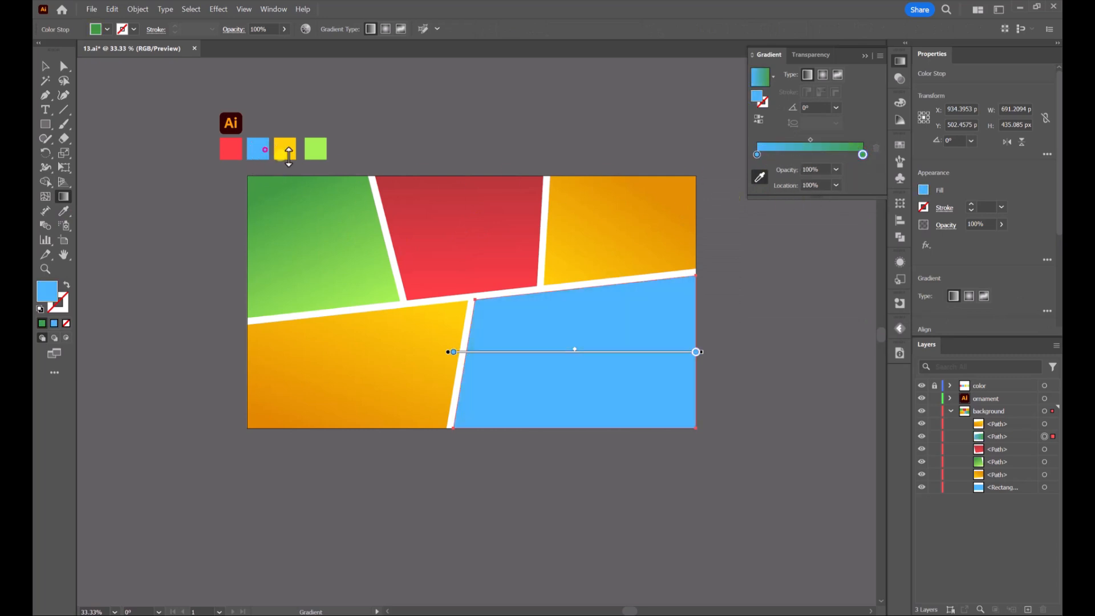
pyautogui.doubleClick(863, 155)
pyautogui.moveTo(806, 224)
pyautogui.mouseDown()
pyautogui.moveTo(775, 222)
pyautogui.moveTo(789, 221)
pyautogui.mouseUp()
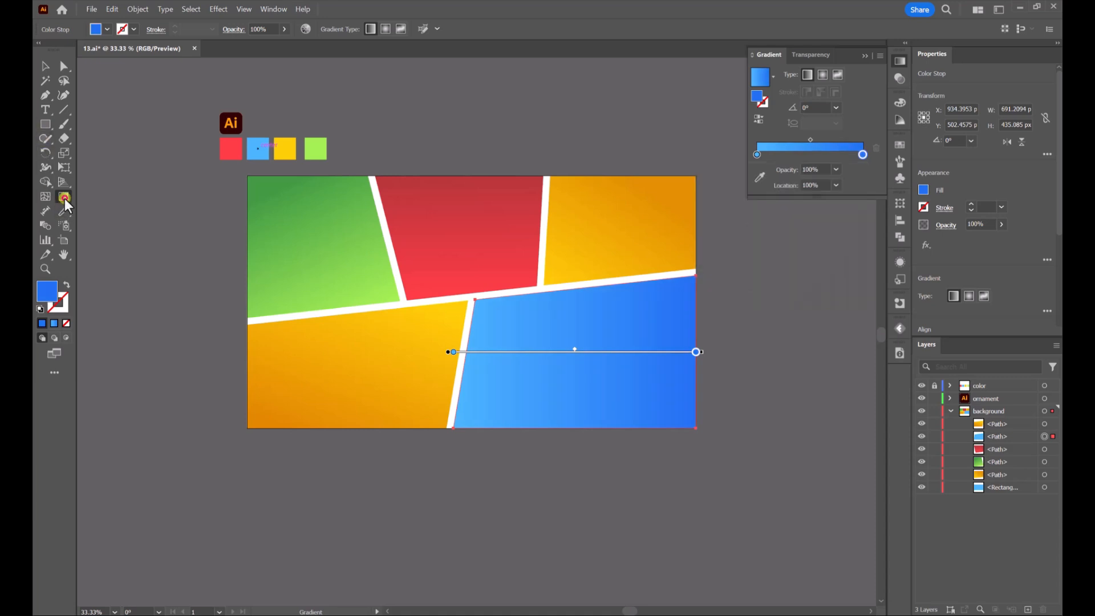
# - Redraw the blue gradient diagonally downward across the lower-right panel at about -38°, and deselect the panel
pyautogui.moveTo(694, 433); pyautogui.dragTo(494, 298)
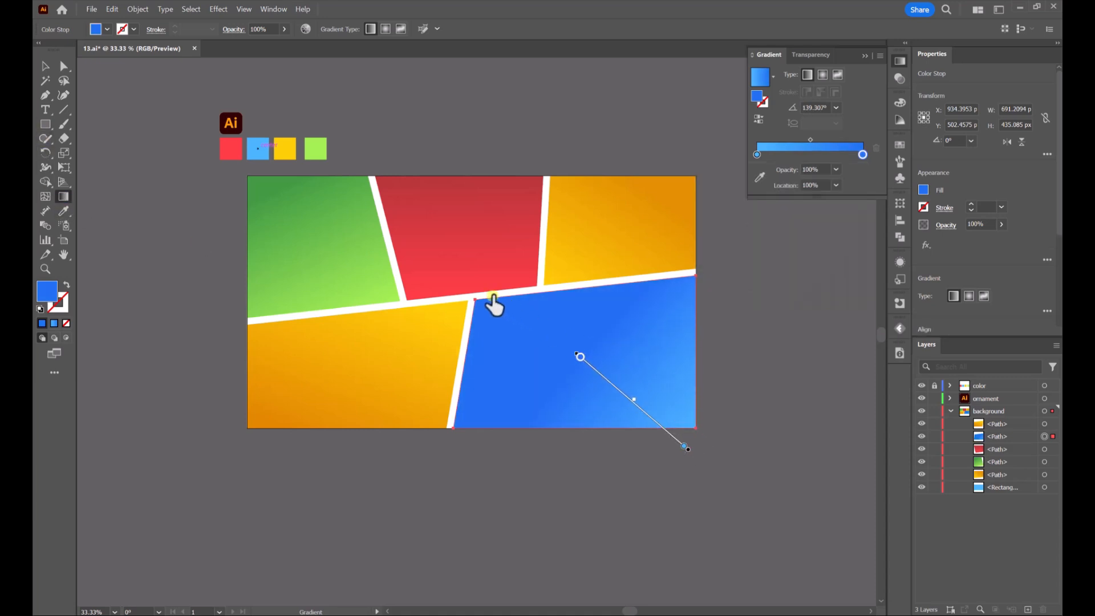
pyautogui.click(46, 65)
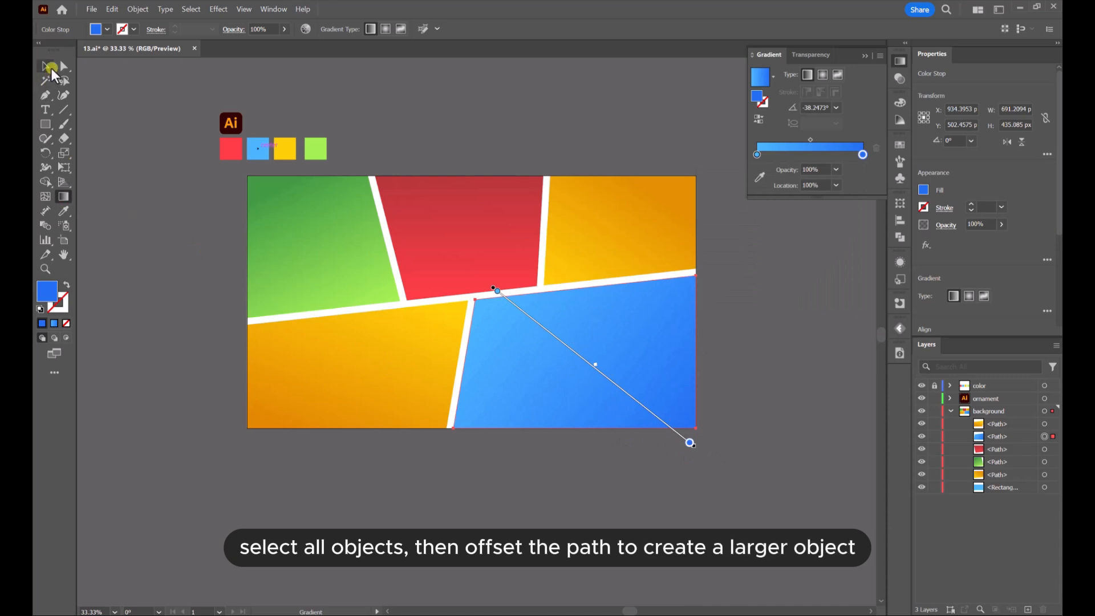
pyautogui.click(447, 111)
# - Create enlarged copies of all five coloured panels with Offset Path, using a 5 px offset and miter joins
pyautogui.click(316, 267)
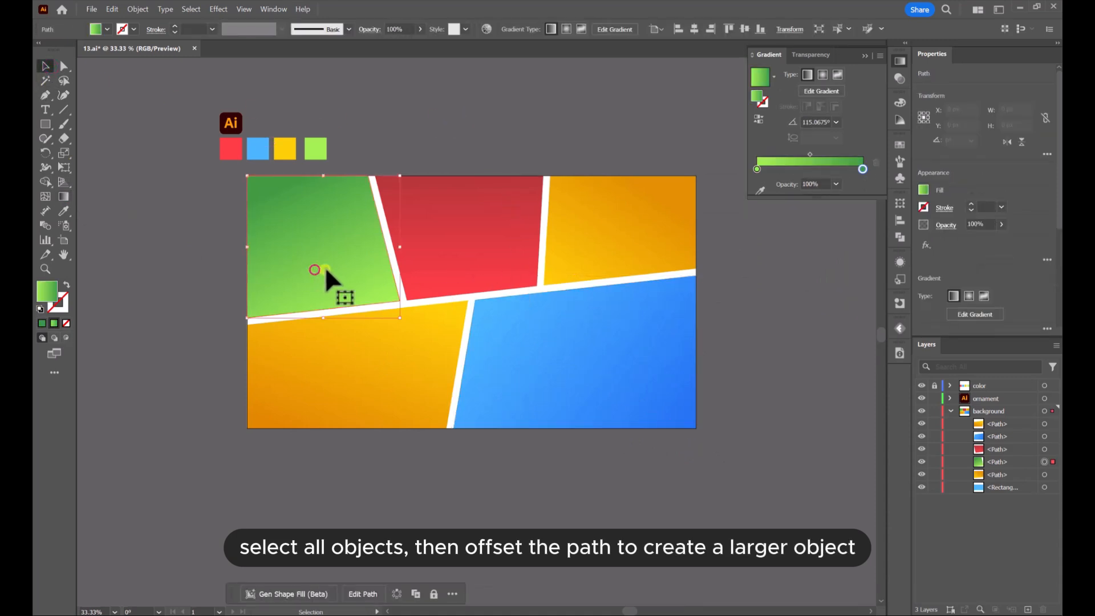
pyautogui.keyDown('shift'); pyautogui.click(464, 214); pyautogui.keyUp('shift')
pyautogui.keyDown('shift'); pyautogui.click(614, 223); pyautogui.keyUp('shift')
pyautogui.keyDown('shift'); pyautogui.click(589, 349); pyautogui.keyUp('shift')
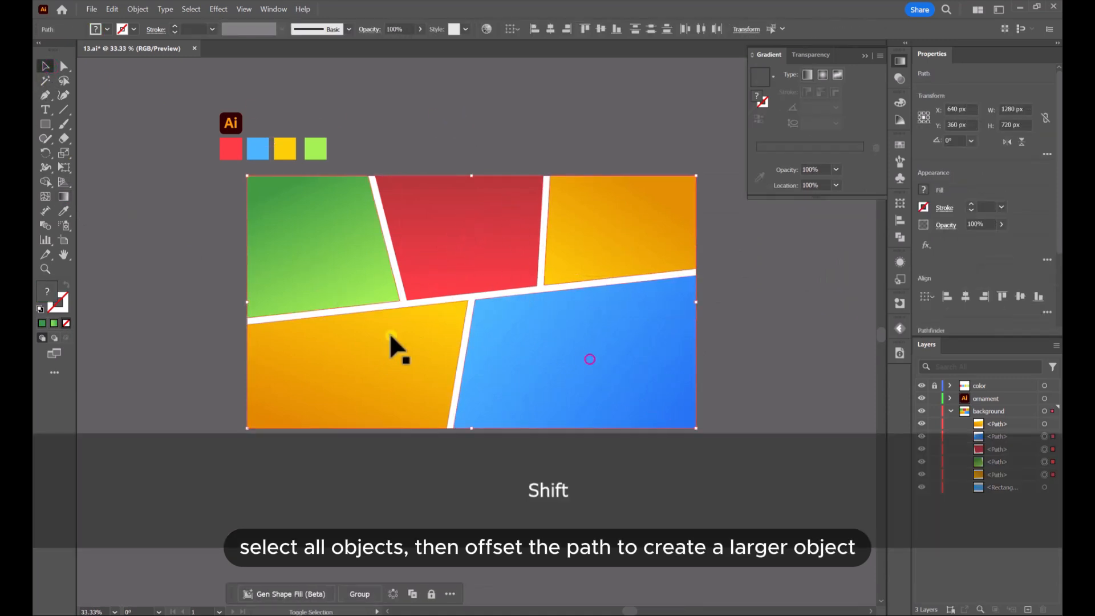
pyautogui.keyDown('shift'); pyautogui.click(389, 333); pyautogui.keyUp('shift')
pyautogui.rightClick(444, 233)
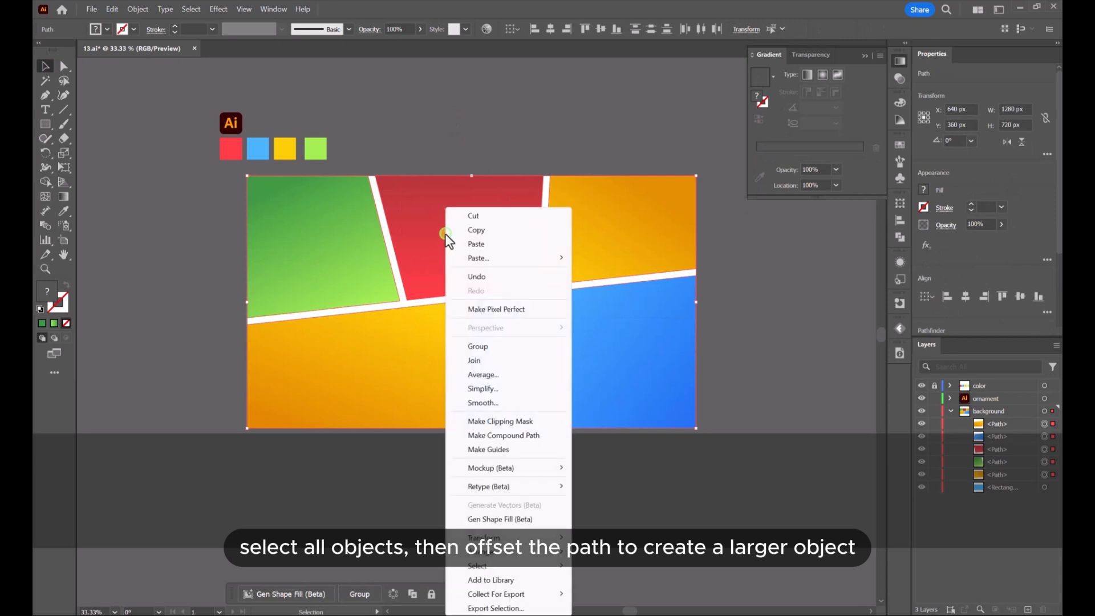
pyautogui.click(139, 12)
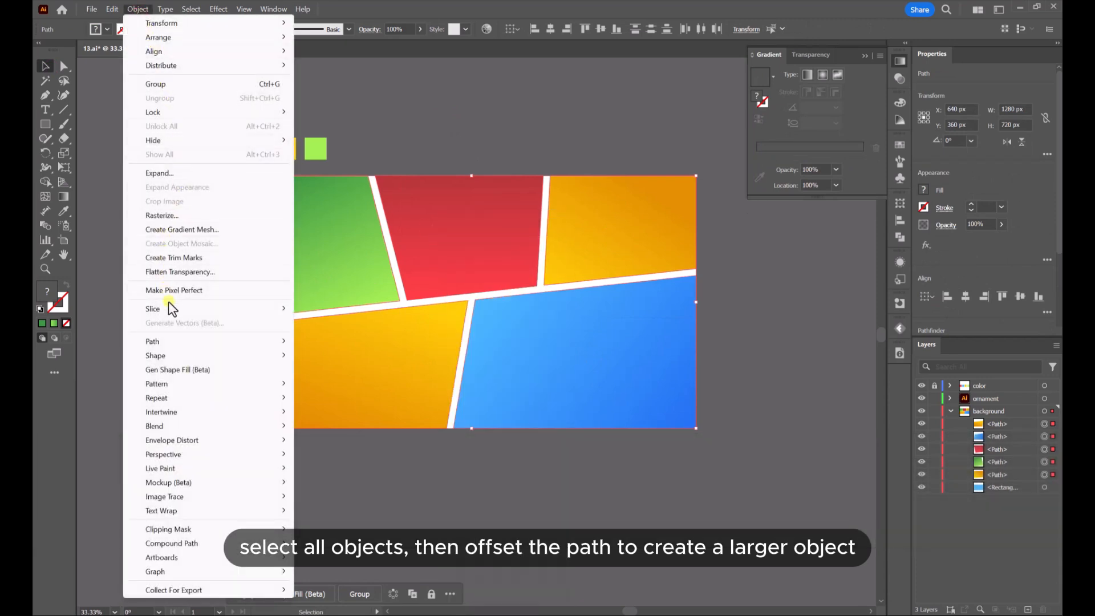
pyautogui.click(201, 342)
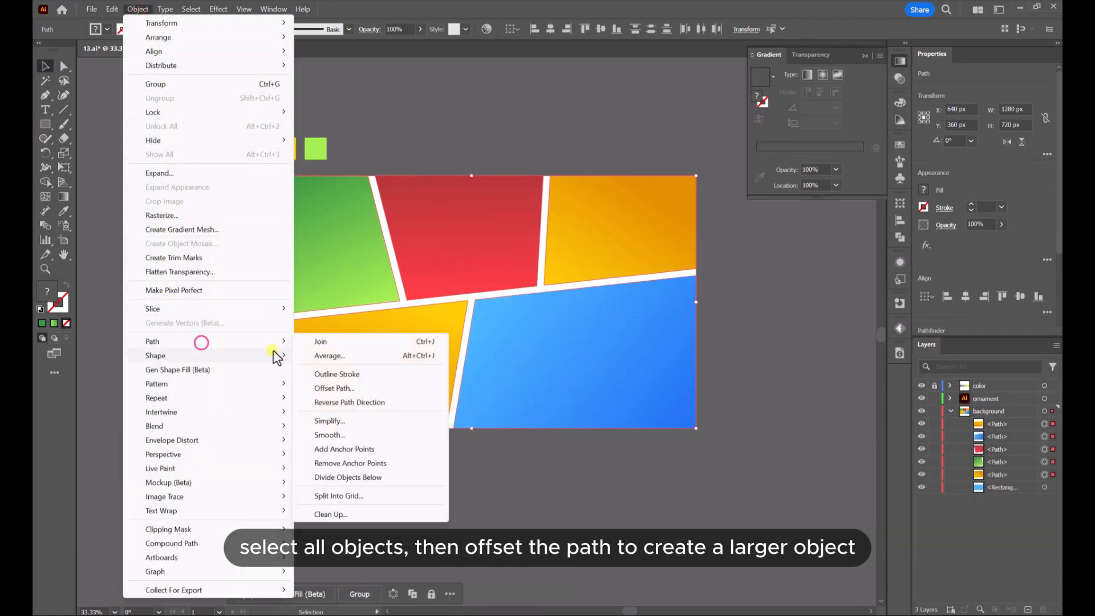
pyautogui.click(355, 388)
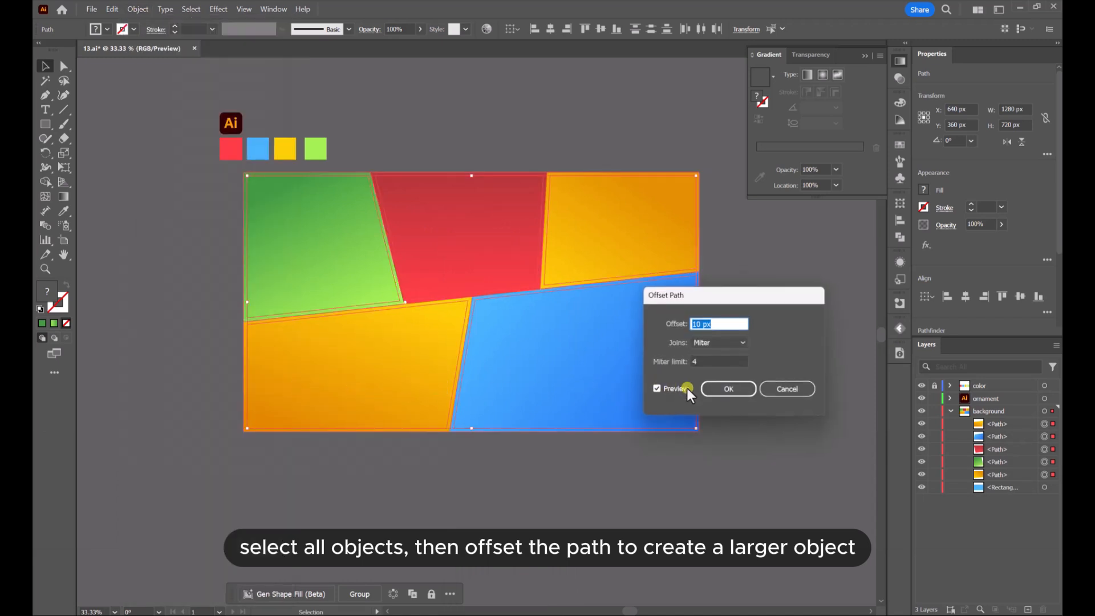
pyautogui.write('5')
pyautogui.click(659, 390)
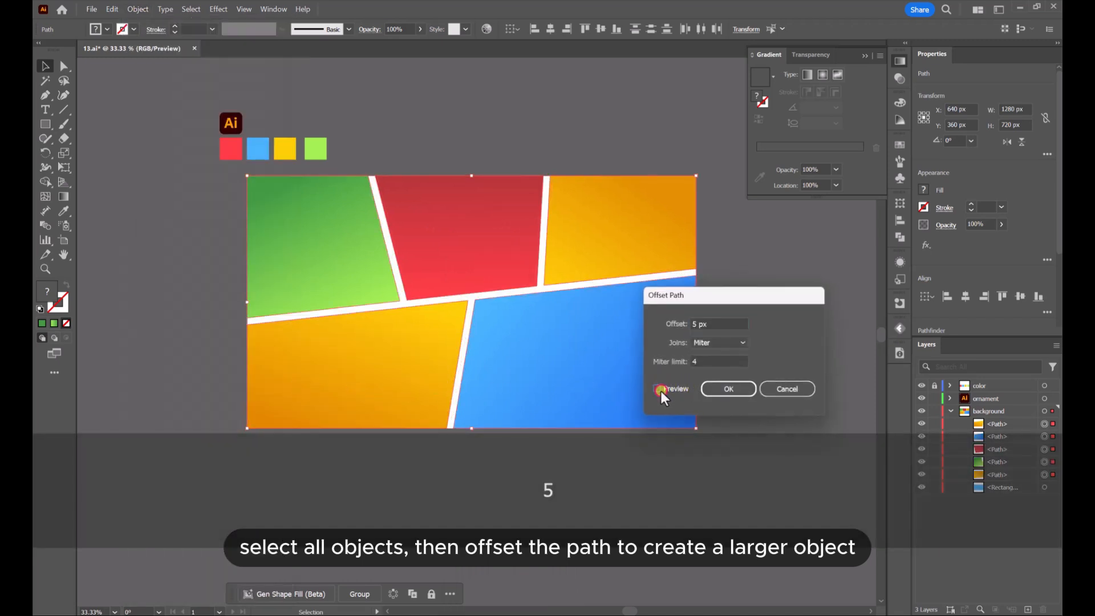
pyautogui.click(714, 324)
pyautogui.click(731, 392)
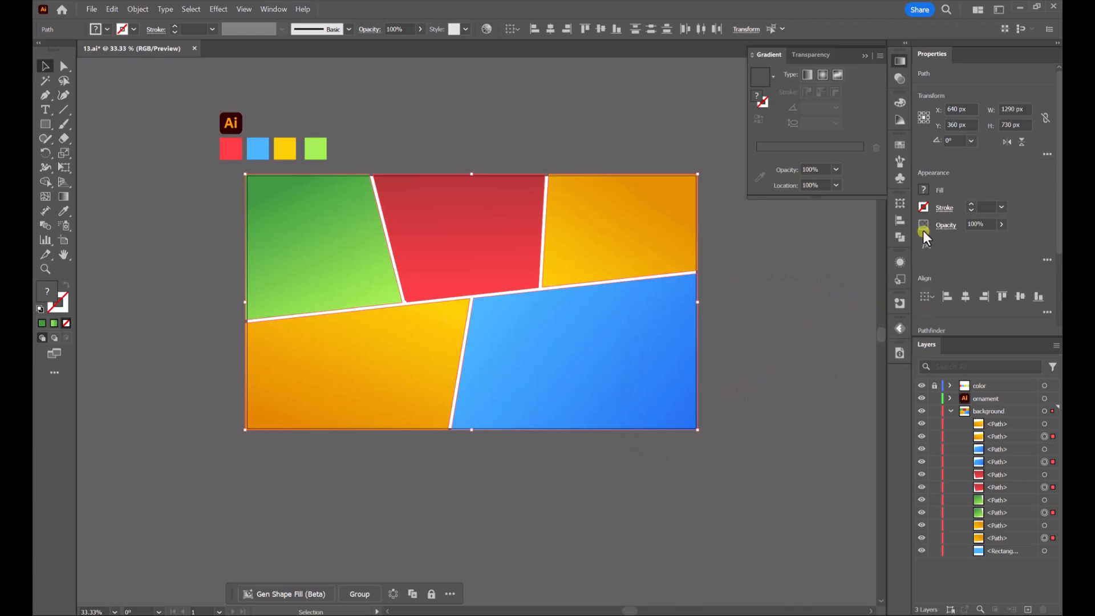
# - Fill the five enlarged panel copies with black to form outlines, and deselect them
pyautogui.click(924, 189)
pyautogui.click(822, 233)
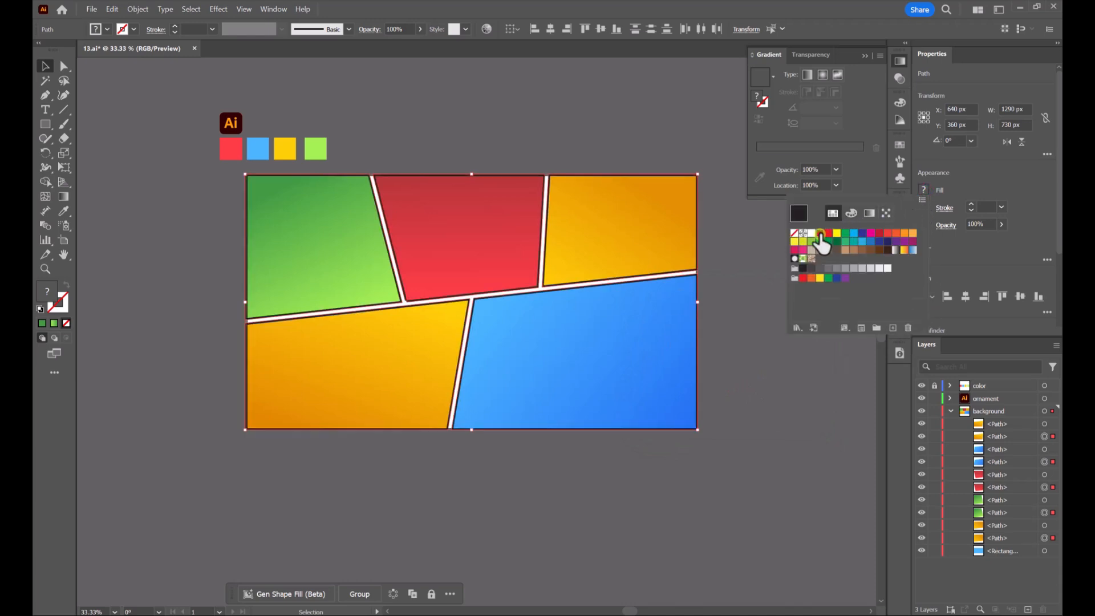
pyautogui.click(623, 119)
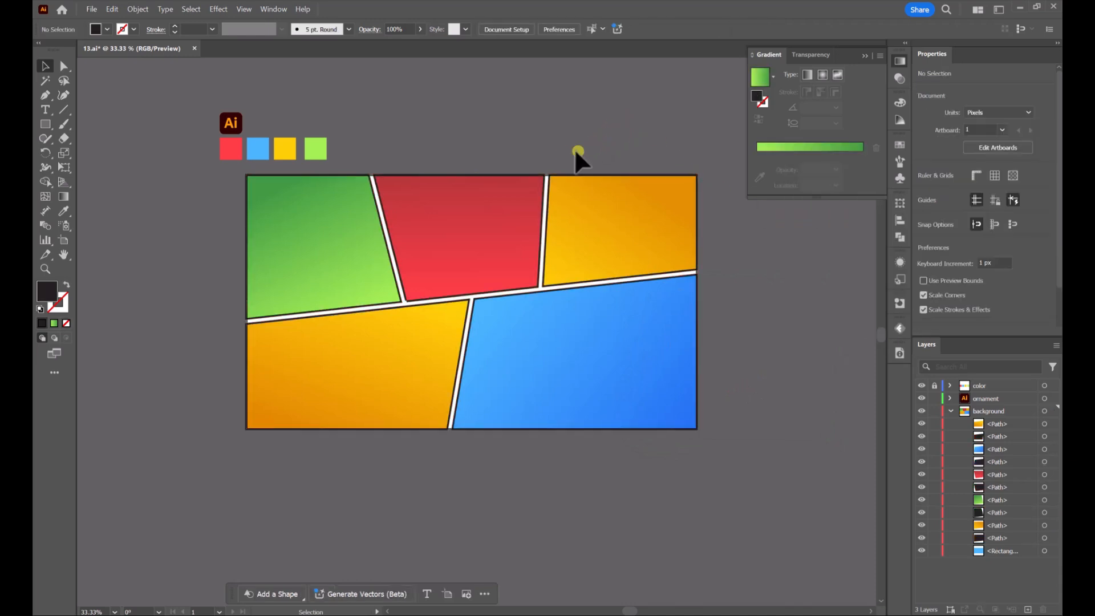
# - Move the inner notch anchor of the black outline at the red panel's lower-left corner outward to form a full corner
pyautogui.scroll(1, 550, 151)
pyautogui.moveTo(532, 156); pyautogui.dragTo(584, 110)
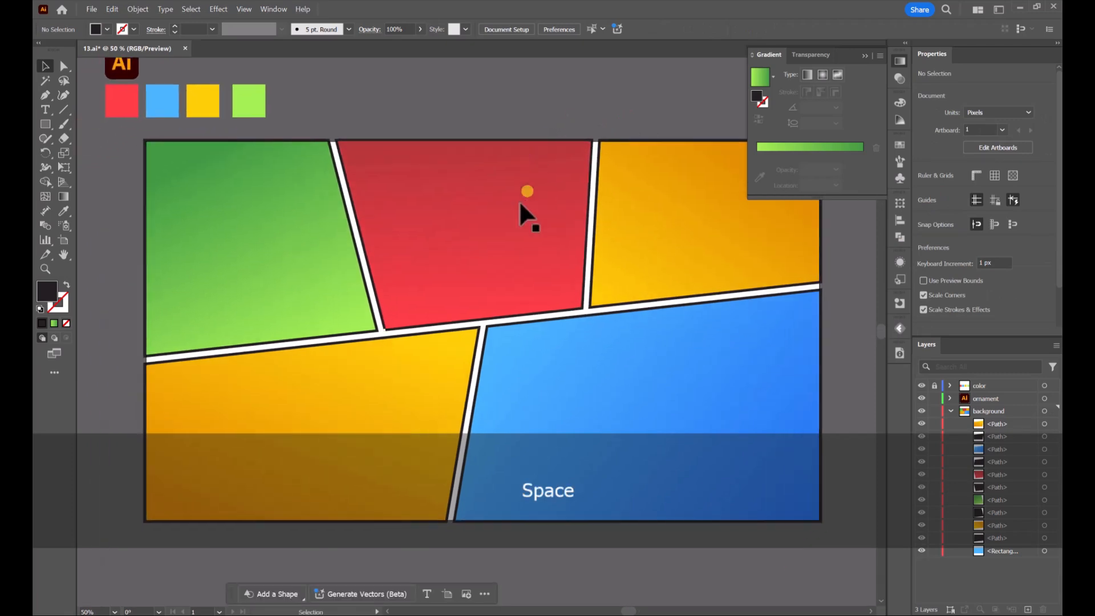
pyautogui.scroll(8, 317, 360)
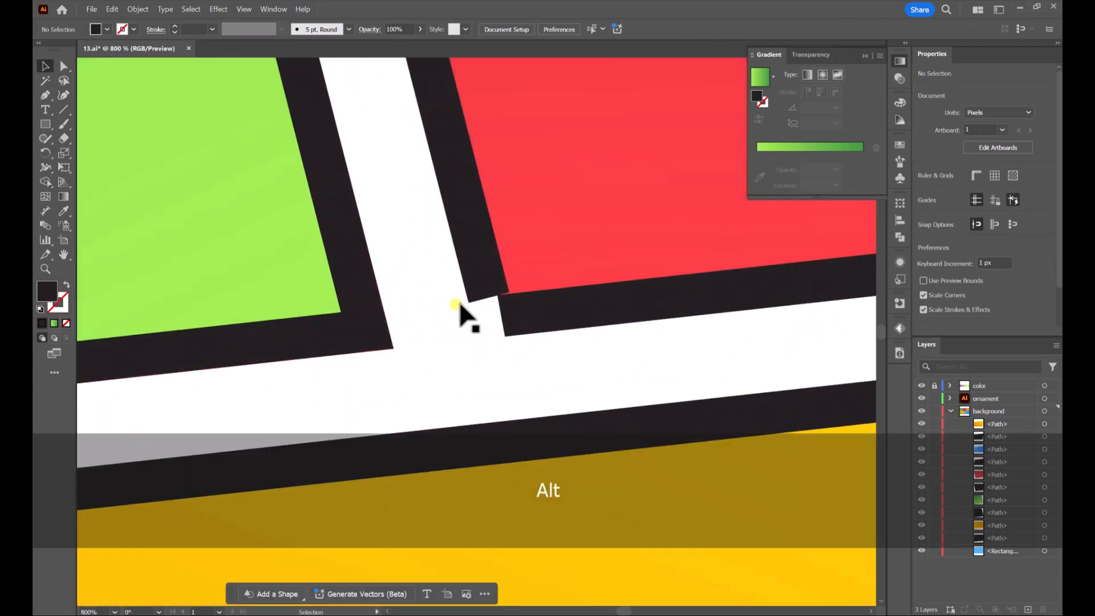
pyautogui.press('a')
pyautogui.click(498, 285)
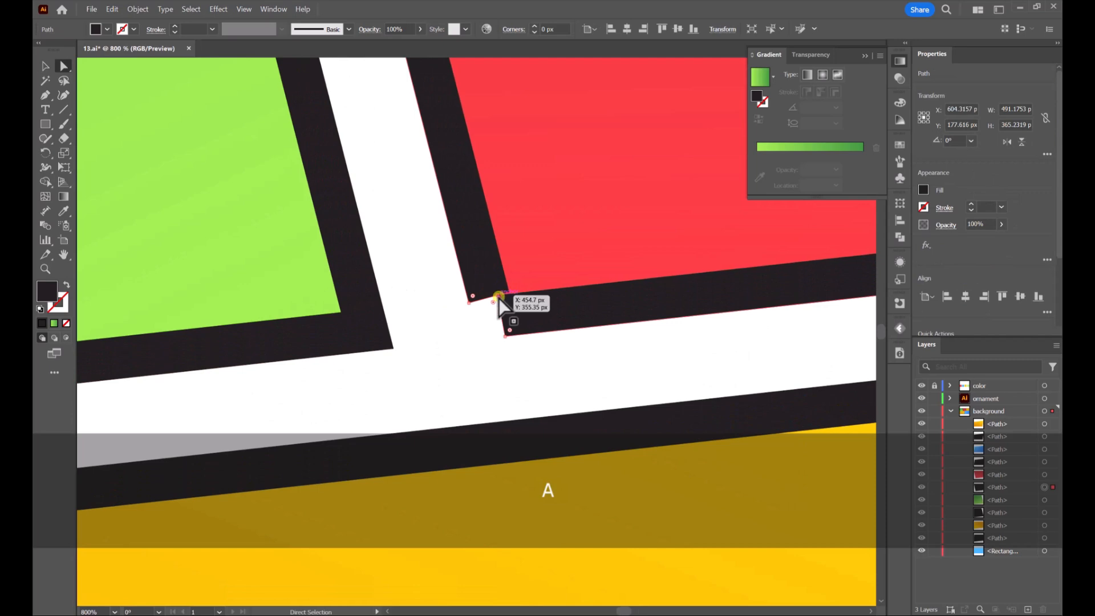
pyautogui.moveTo(498, 298); pyautogui.dragTo(478, 338)
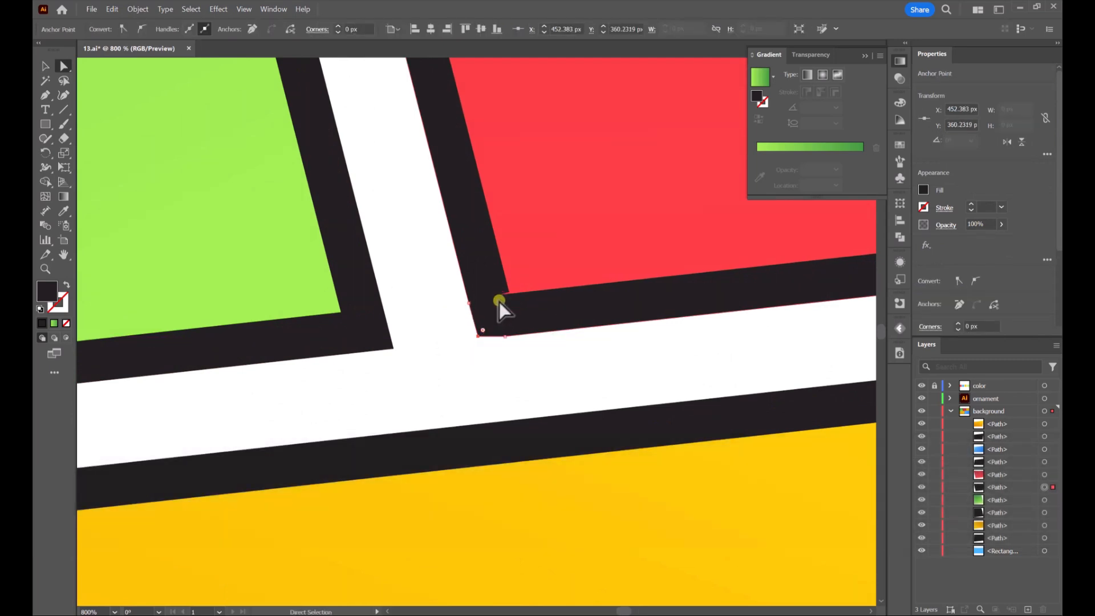
# - Delete the redundant anchor points at the lower-left corner of the red panel and its black outline, and deselect everything
pyautogui.click(502, 296)
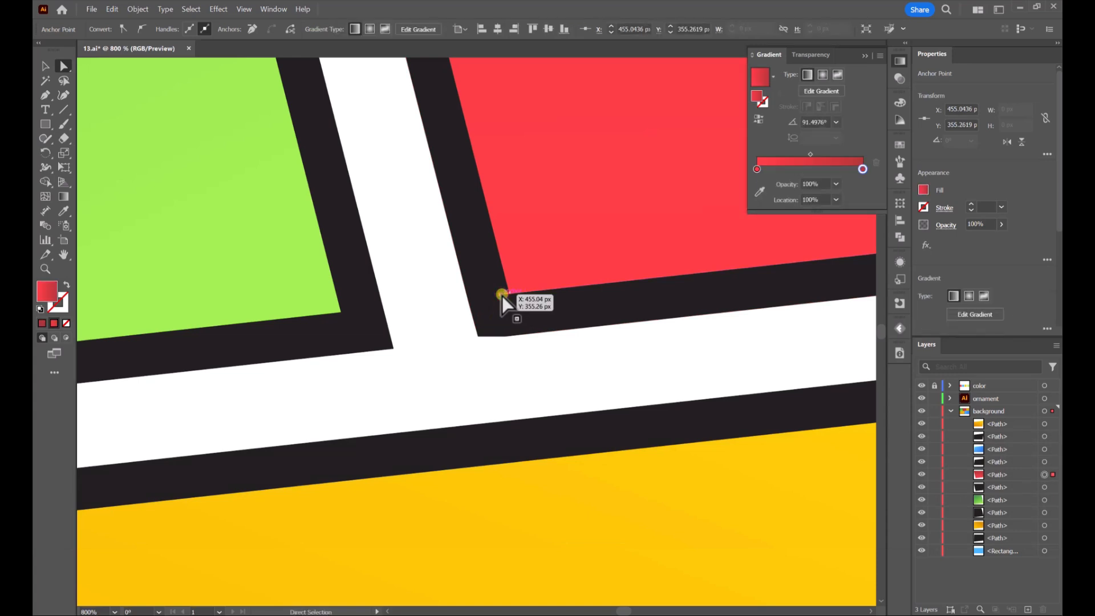
pyautogui.press('Delete')
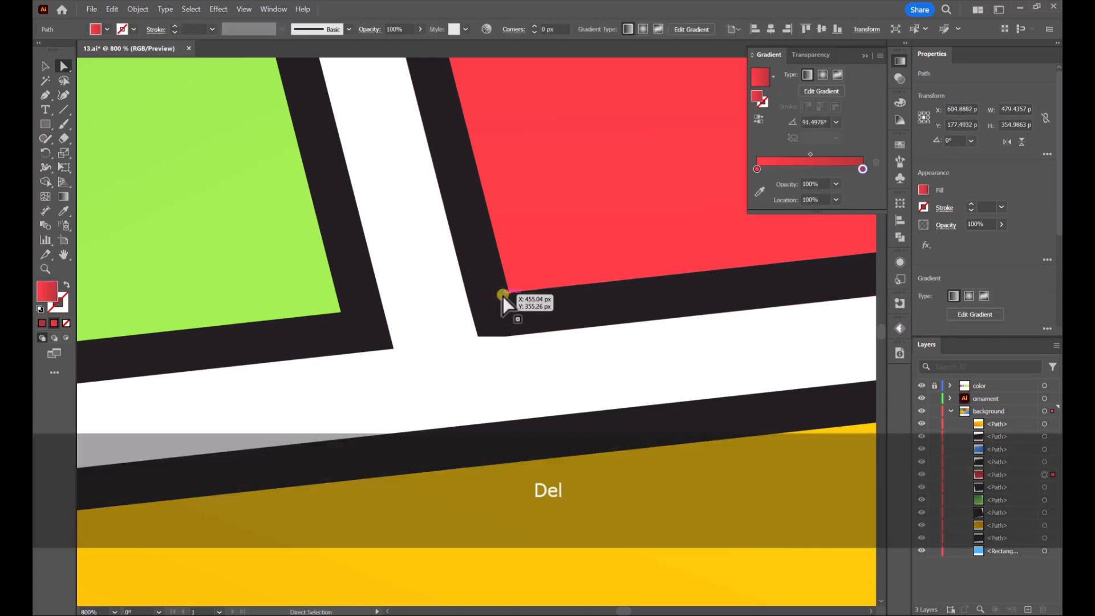
pyautogui.click(477, 337)
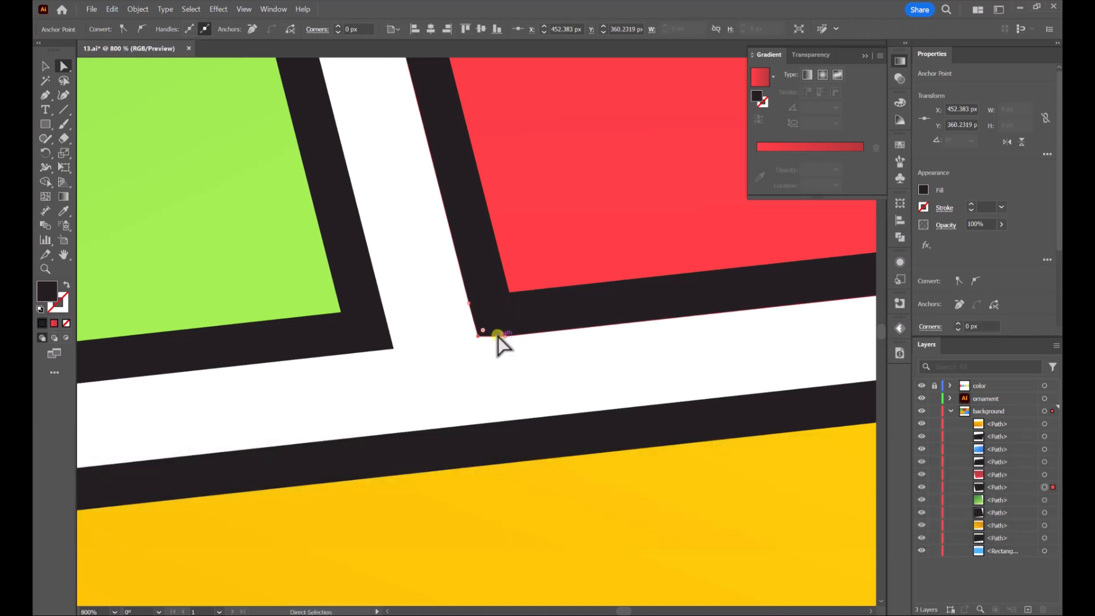
pyautogui.press('p')
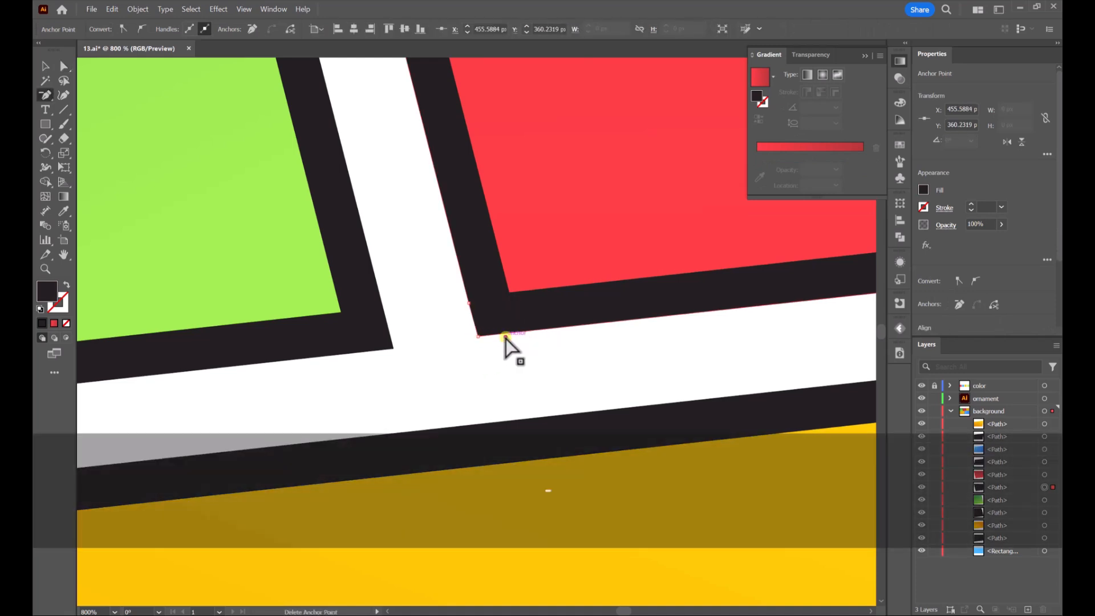
pyautogui.keyDown('alt'); pyautogui.scroll(-8, 491, 282); pyautogui.keyUp('alt')
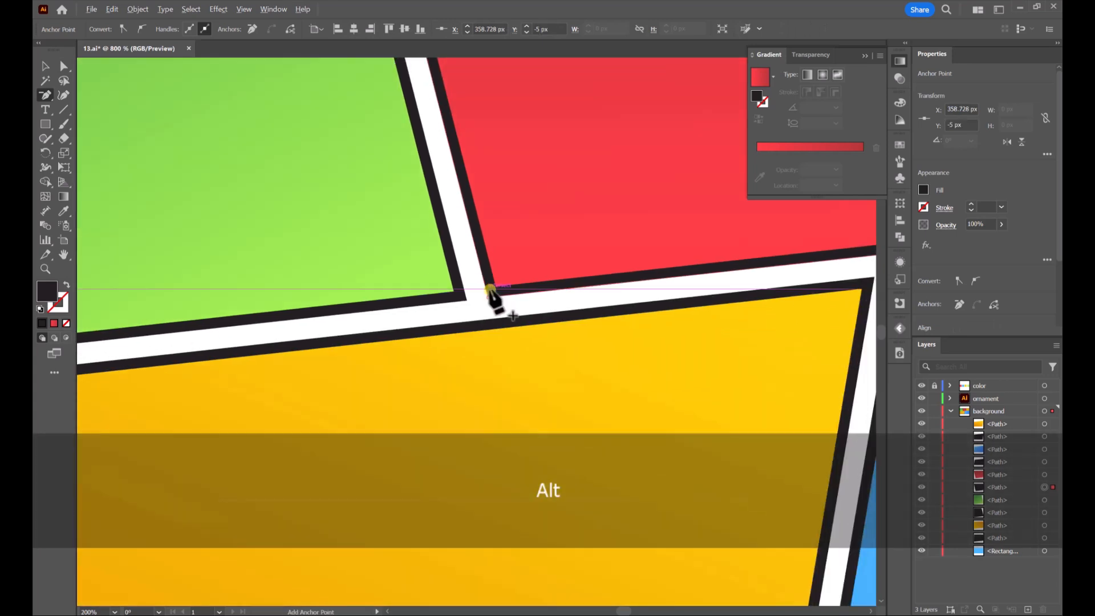
pyautogui.click(45, 66)
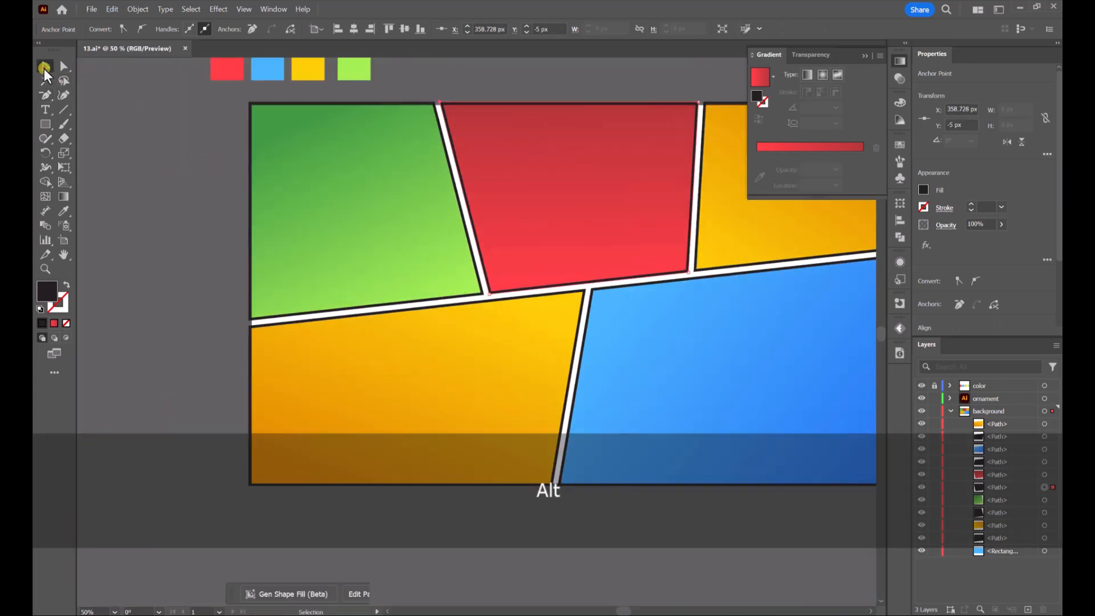
pyautogui.click(579, 73)
pyautogui.press('space')
pyautogui.moveTo(580, 73); pyautogui.dragTo(508, 159)
pyautogui.keyDown('alt'); pyautogui.scroll(-1, 507, 146); pyautogui.keyUp('alt')
pyautogui.press('space')
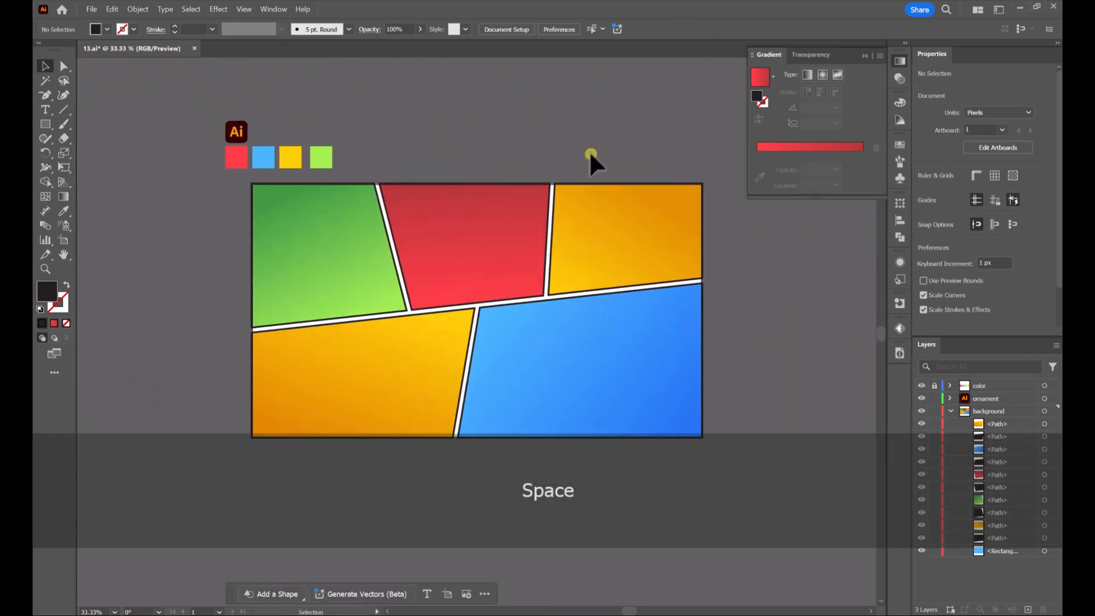
pyautogui.scroll(-1, 590, 150)
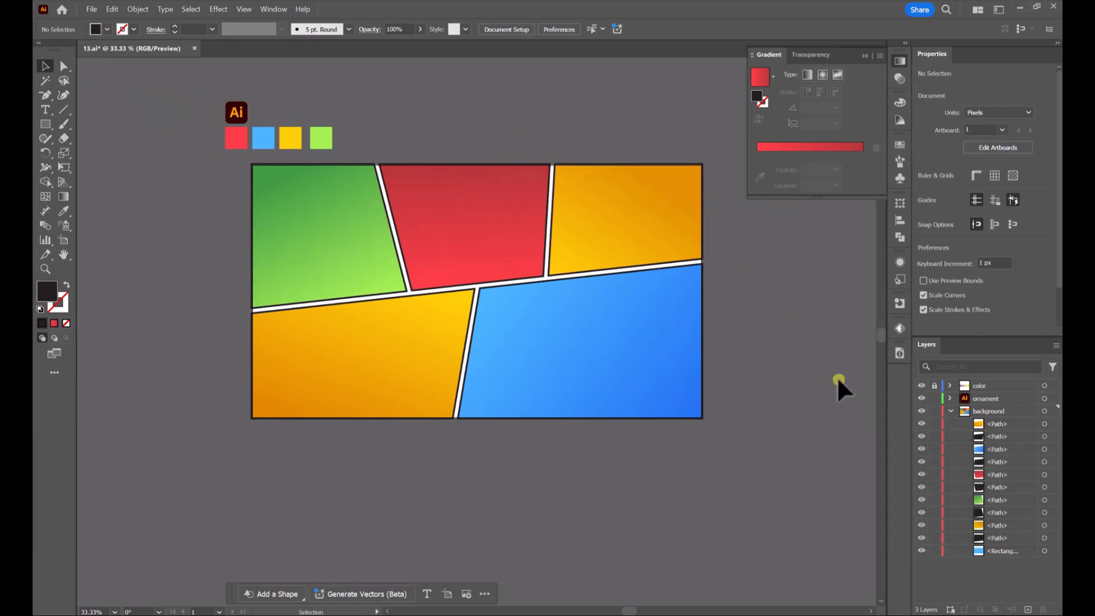
# - Duplicate all five coloured panels in place in front of the originals
pyautogui.click(304, 217)
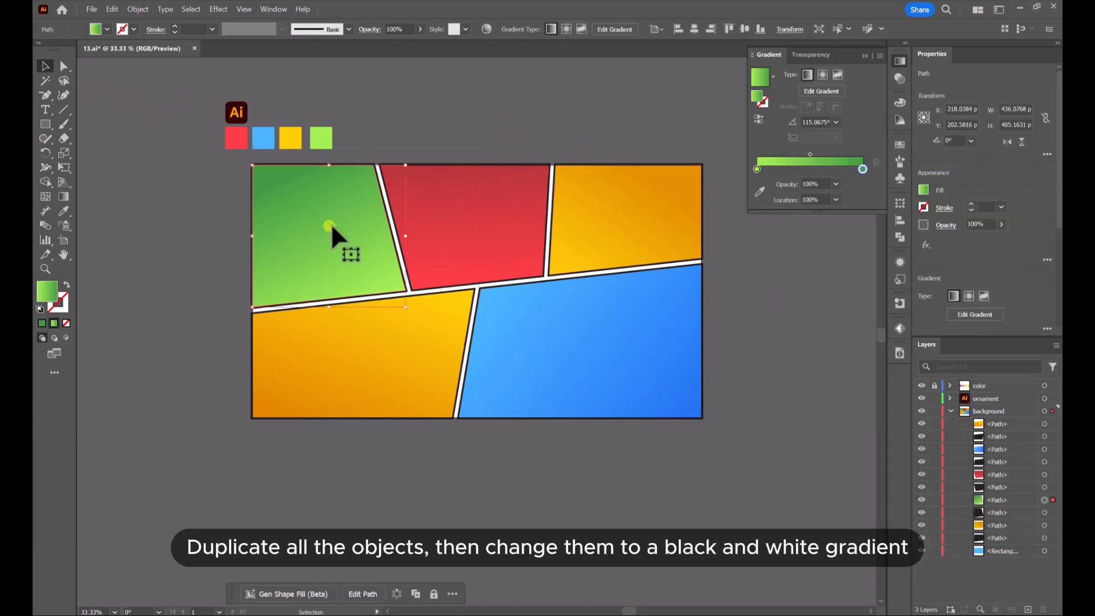
pyautogui.keyDown('shift'); pyautogui.click(475, 206); pyautogui.keyUp('shift')
pyautogui.keyDown('shift'); pyautogui.click(570, 202); pyautogui.keyUp('shift')
pyautogui.keyDown('shift'); pyautogui.click(591, 331); pyautogui.keyUp('shift')
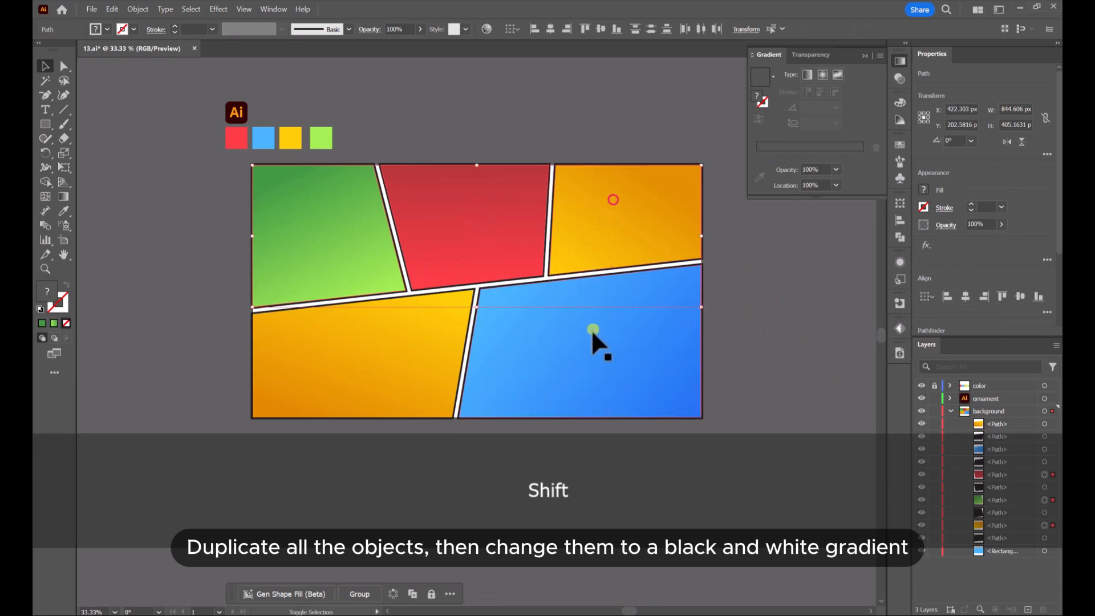
pyautogui.keyDown('shift'); pyautogui.click(432, 338); pyautogui.keyUp('shift')
pyautogui.keyDown('shift'); pyautogui.click(402, 339); pyautogui.keyUp('shift')
pyautogui.rightClick(460, 232)
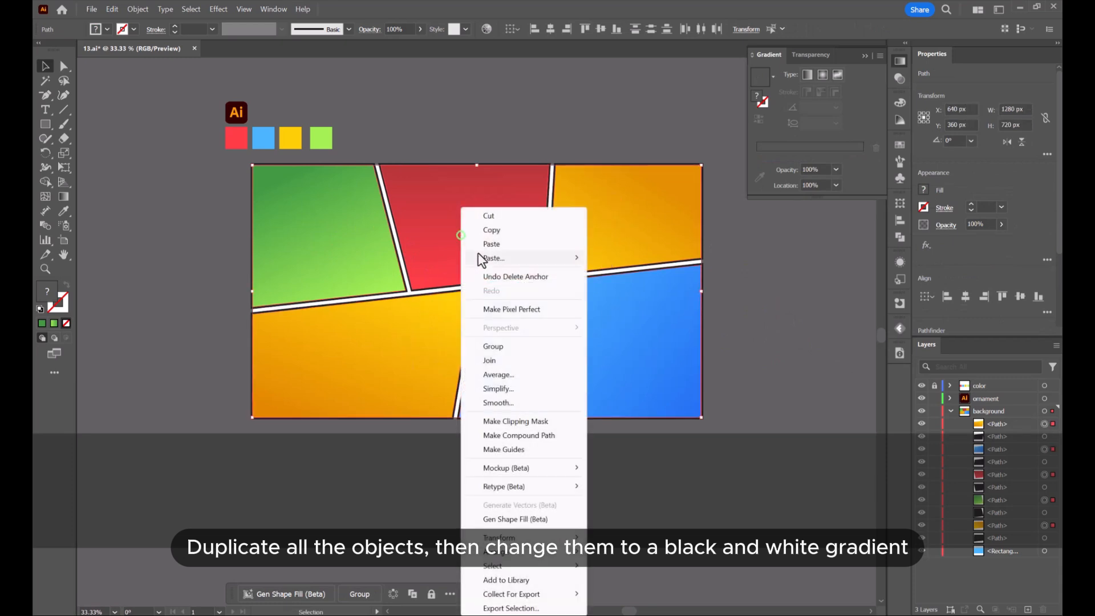
pyautogui.click(501, 233)
pyautogui.rightClick(488, 217)
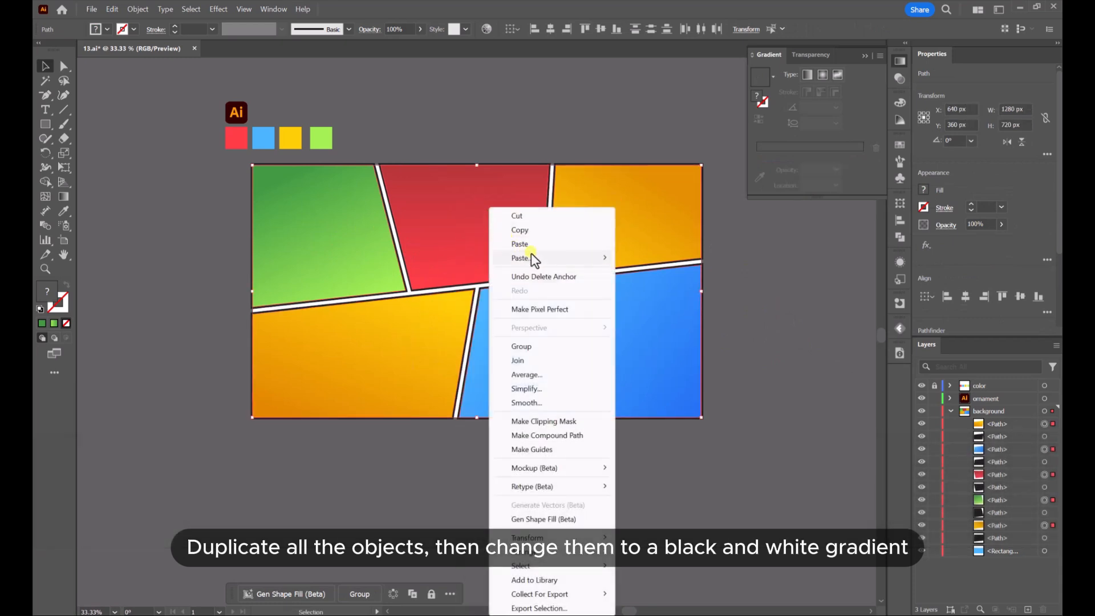
pyautogui.moveTo(539, 259)
pyautogui.click(668, 259)
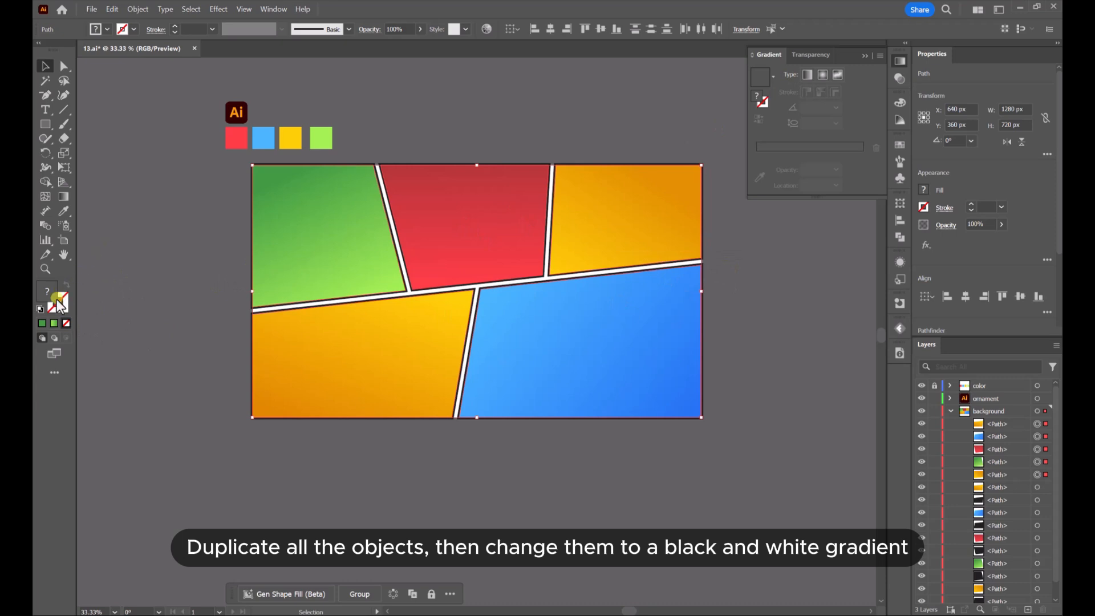
# - Apply a gradient fill to the five selected panel copies and set the light gradient stop to white
pyautogui.click(55, 324)
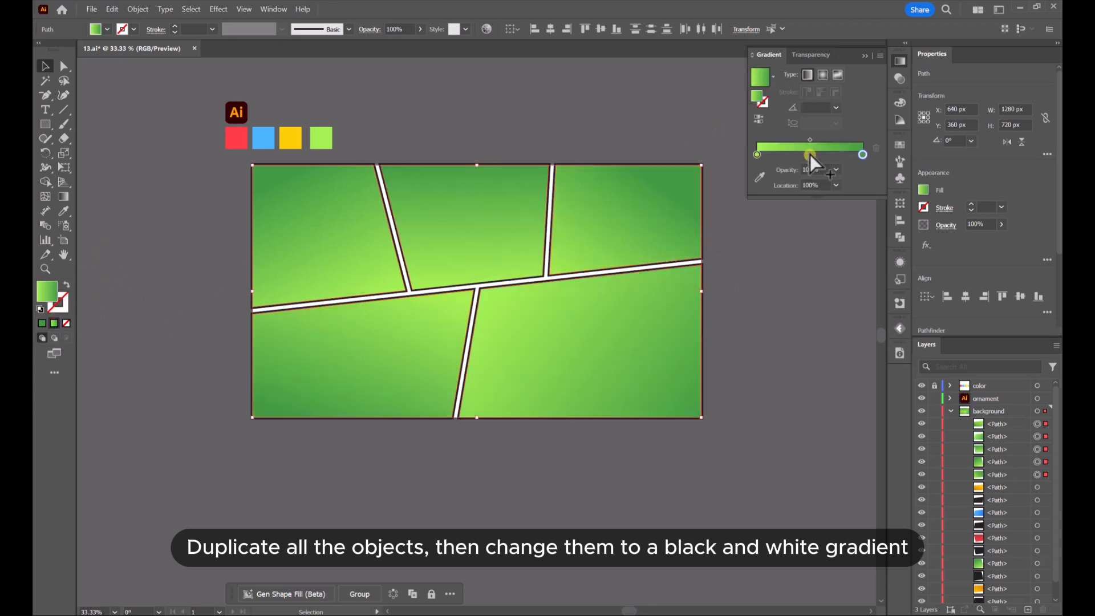
pyautogui.click(756, 155)
pyautogui.click(758, 177)
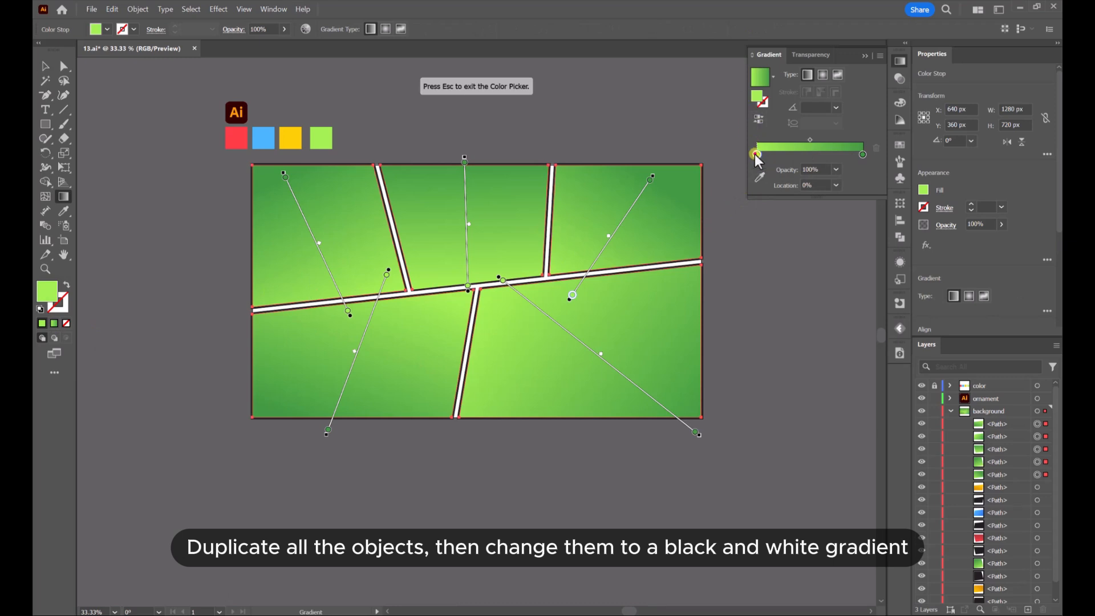
pyautogui.doubleClick(754, 154)
pyautogui.click(735, 260)
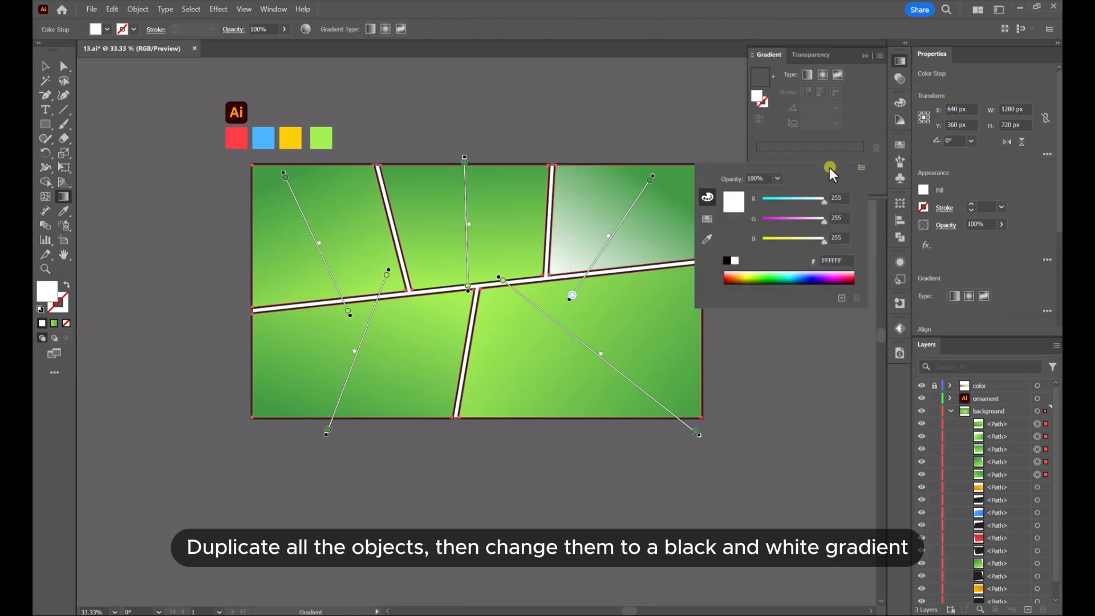
# - Select only the upper-right panel copy, set its green gradient stop to black, and deselect it
pyautogui.click(44, 65)
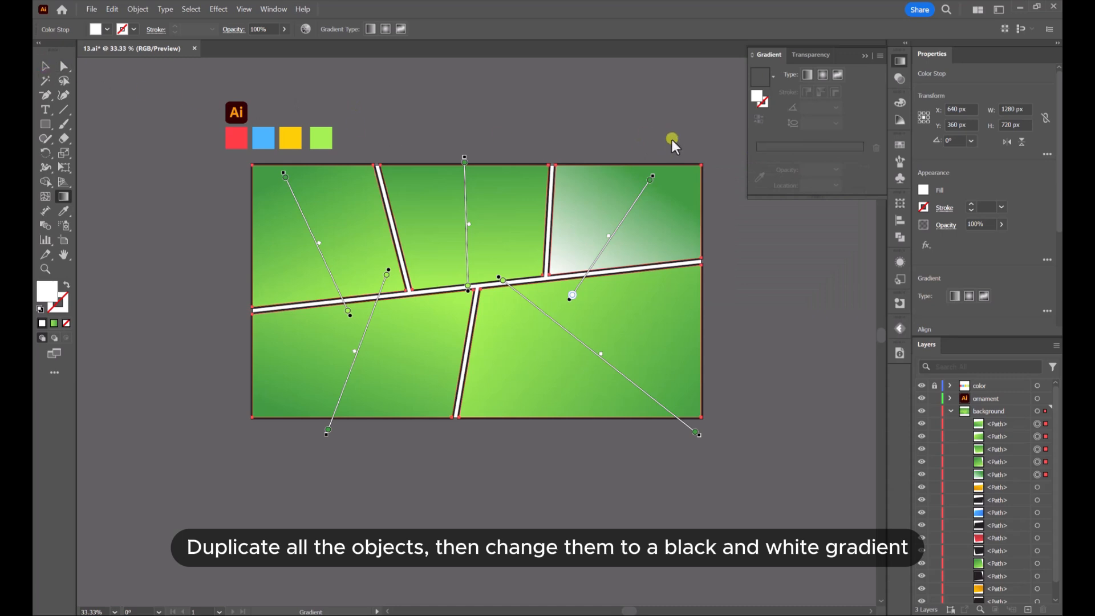
pyautogui.click(646, 118)
pyautogui.hotkey('ctrl', 'z')
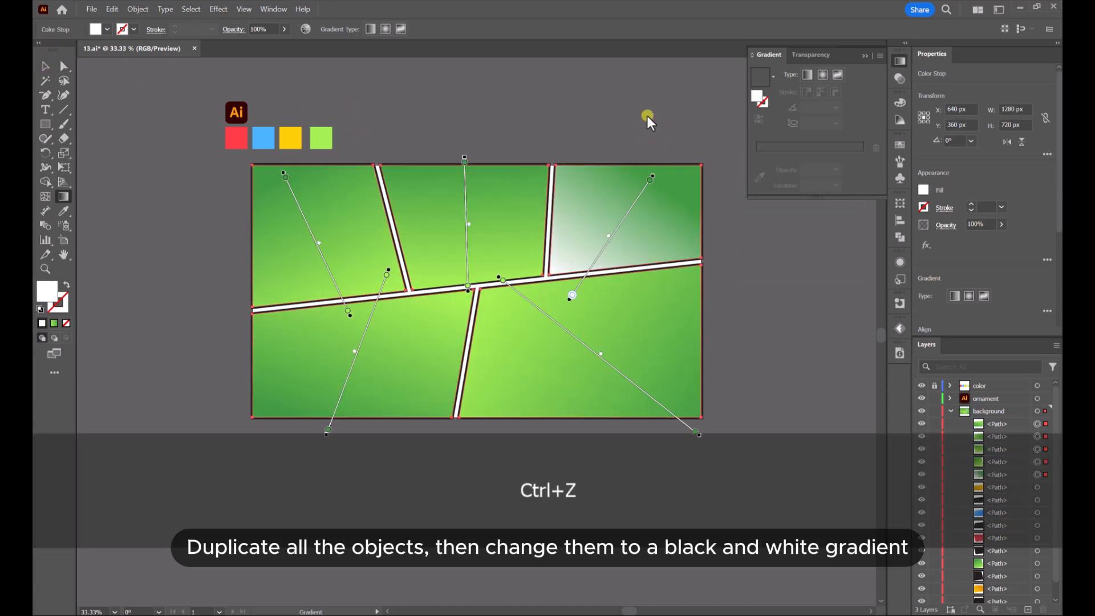
pyautogui.press('v')
pyautogui.click(631, 206)
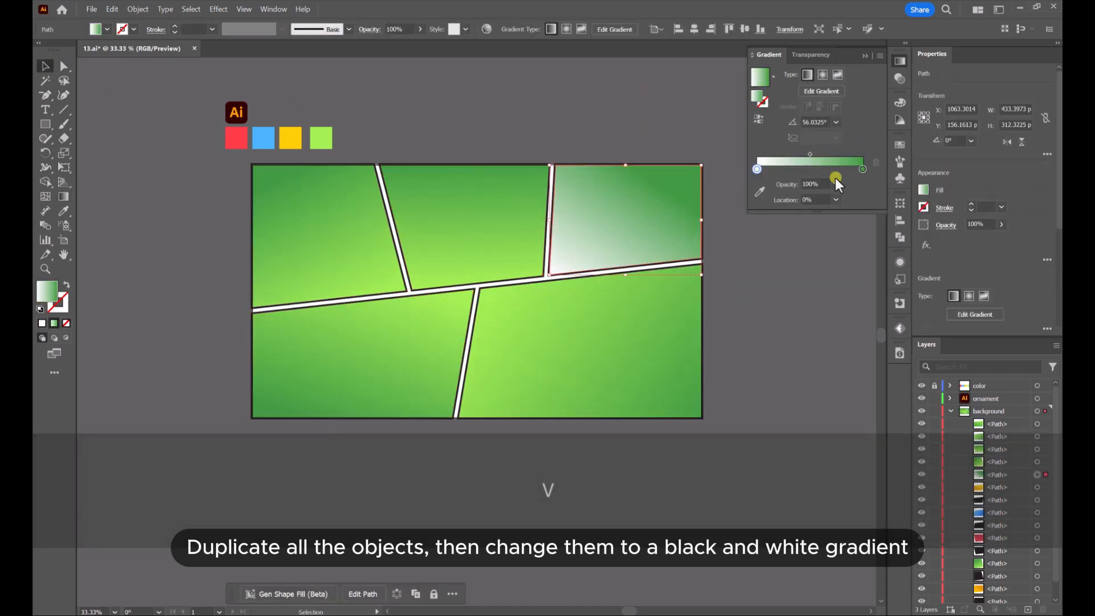
pyautogui.doubleClick(863, 170)
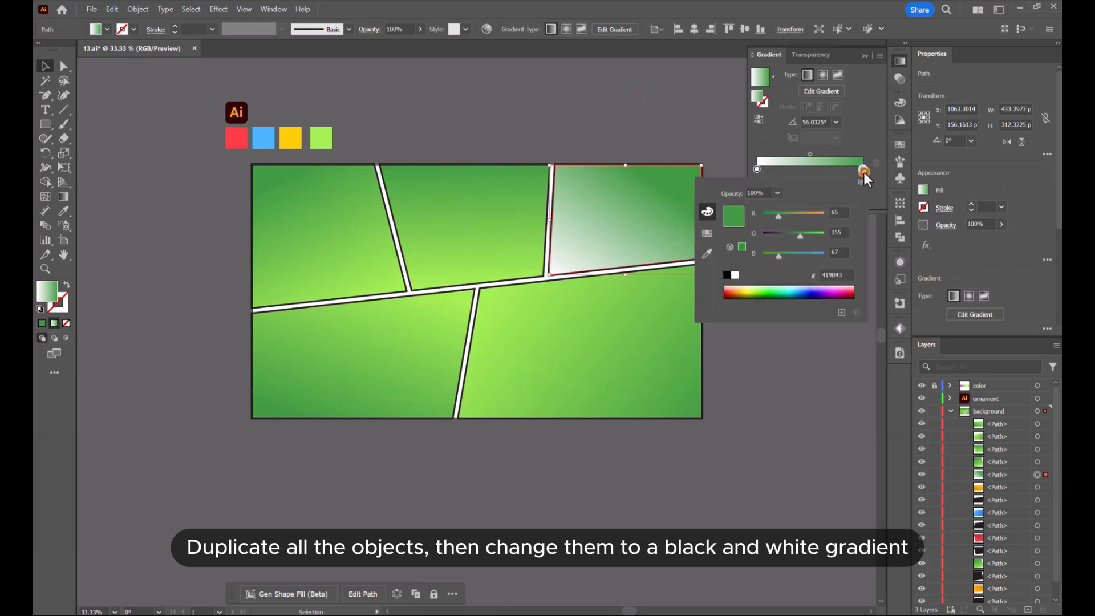
pyautogui.click(727, 276)
pyautogui.click(630, 105)
# - Widen the white area of the upper-right panel's gradient by moving the white stop inward and the midpoint to about 67%
pyautogui.click(638, 132)
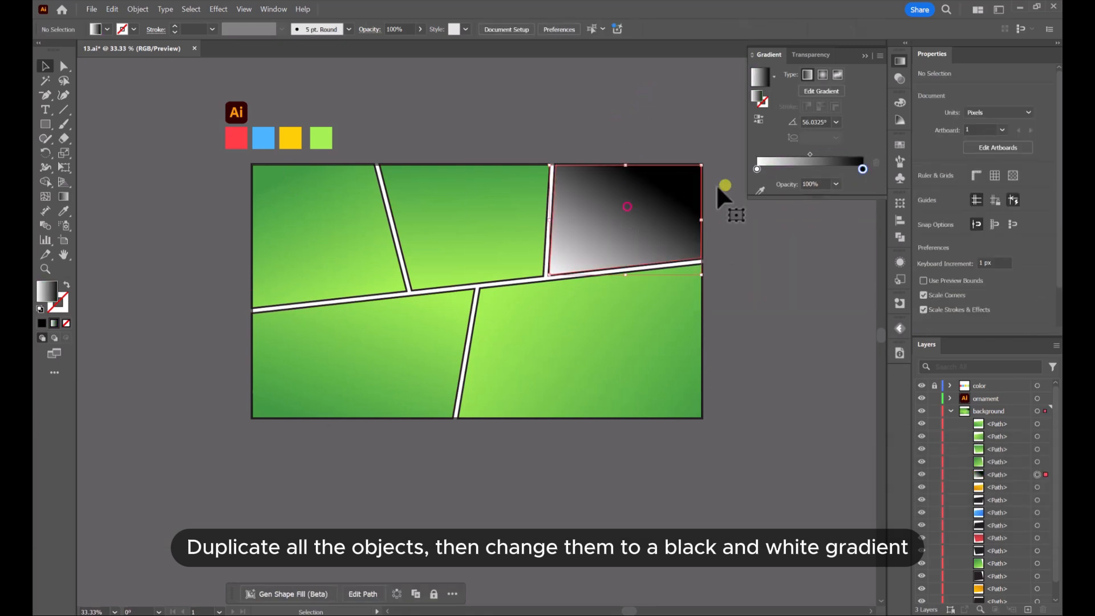
pyautogui.moveTo(810, 155); pyautogui.dragTo(830, 156)
pyautogui.moveTo(755, 169); pyautogui.dragTo(836, 155)
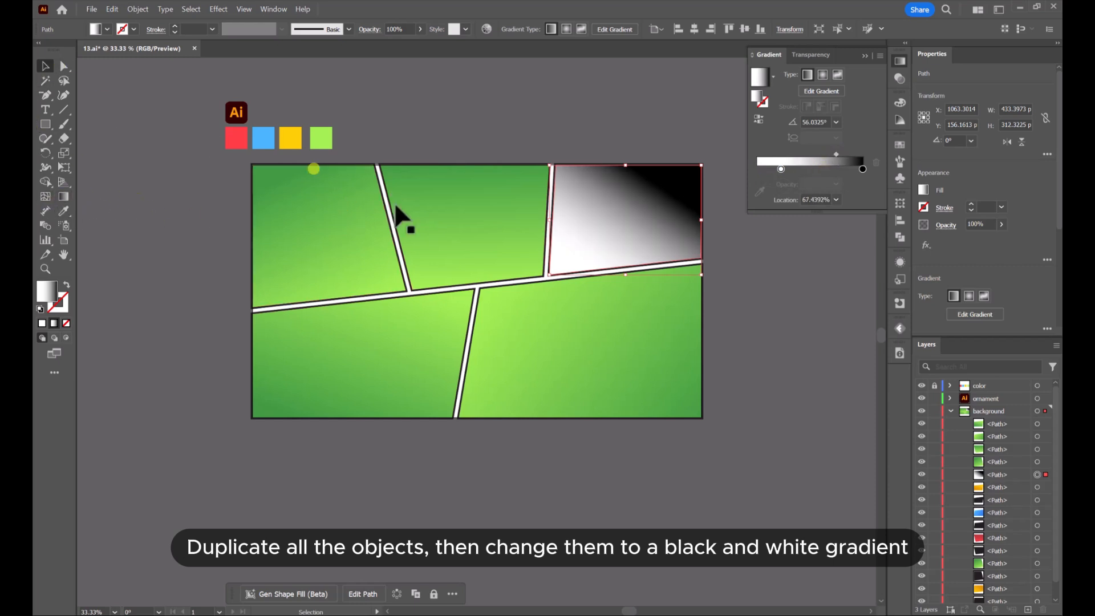
# - Copy the upper-right panel's black-and-white gradient to the four green panel copies with the Eyedropper, and deselect everything
pyautogui.click(293, 251)
pyautogui.keyDown('shift'); pyautogui.click(473, 225); pyautogui.keyUp('shift')
pyautogui.keyDown('shift'); pyautogui.click(490, 336); pyautogui.keyUp('shift')
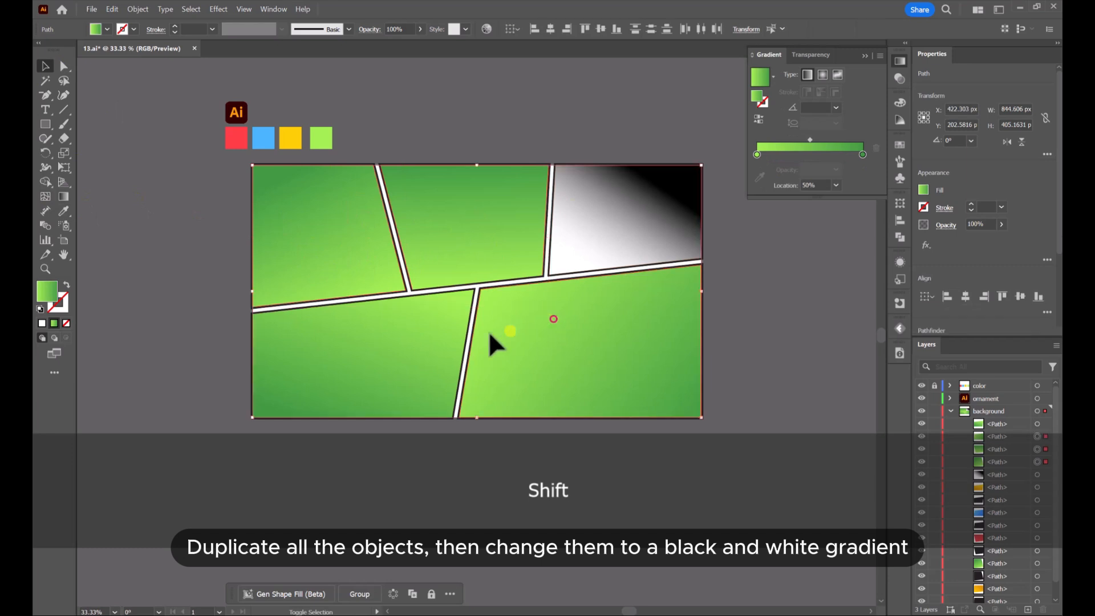
pyautogui.keyDown('shift'); pyautogui.click(279, 338); pyautogui.keyUp('shift')
pyautogui.click(63, 211)
pyautogui.click(609, 213)
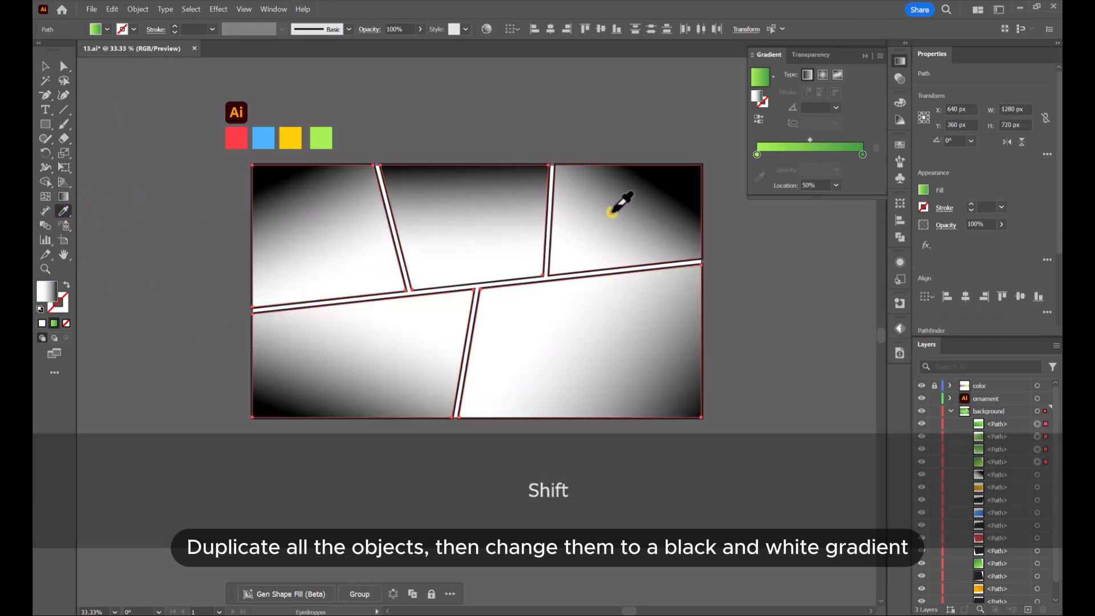
pyautogui.click(45, 66)
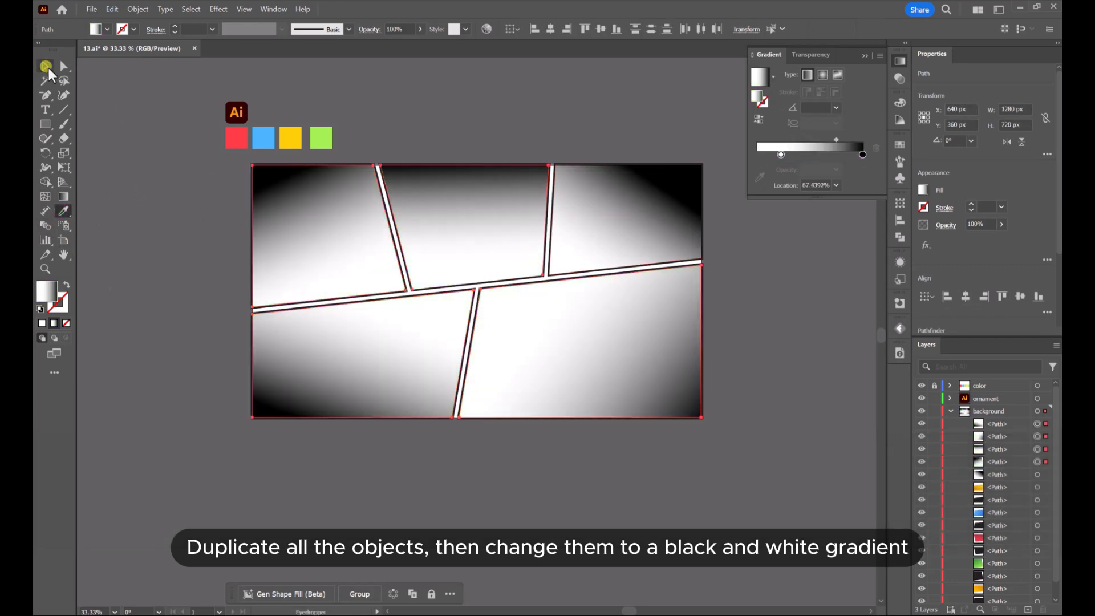
pyautogui.click(505, 126)
# - Redraw the upper-left panel copy's gradient from its lower-right area to its upper edge at about 114°, and deselect it
pyautogui.click(351, 246)
pyautogui.click(64, 196)
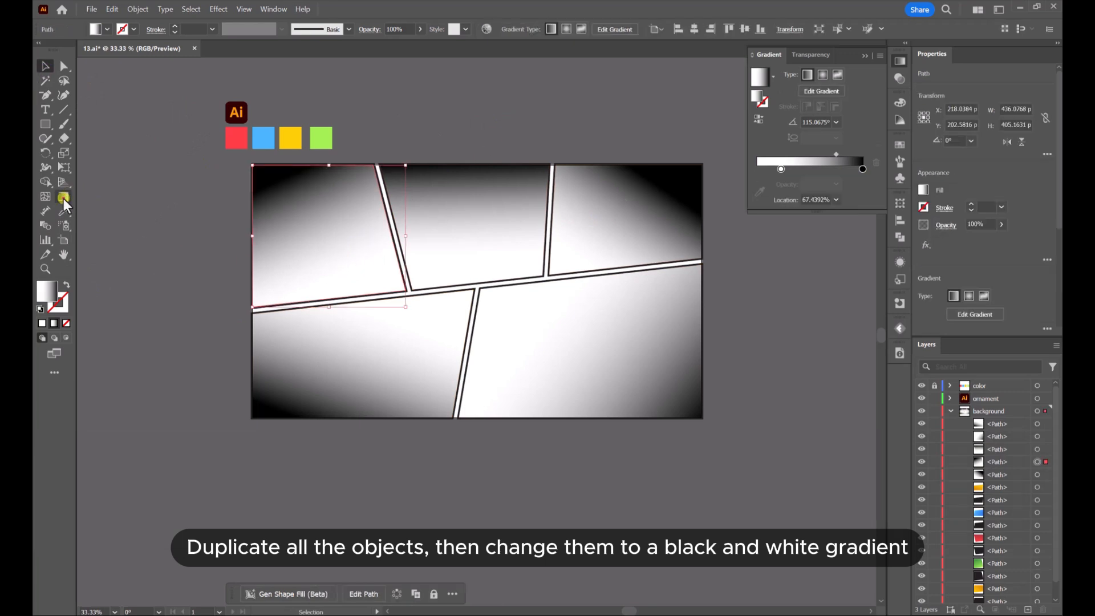
pyautogui.moveTo(374, 286)
pyautogui.mouseDown()
pyautogui.moveTo(302, 200)
pyautogui.moveTo(336, 163)
pyautogui.moveTo(303, 166)
pyautogui.mouseUp()
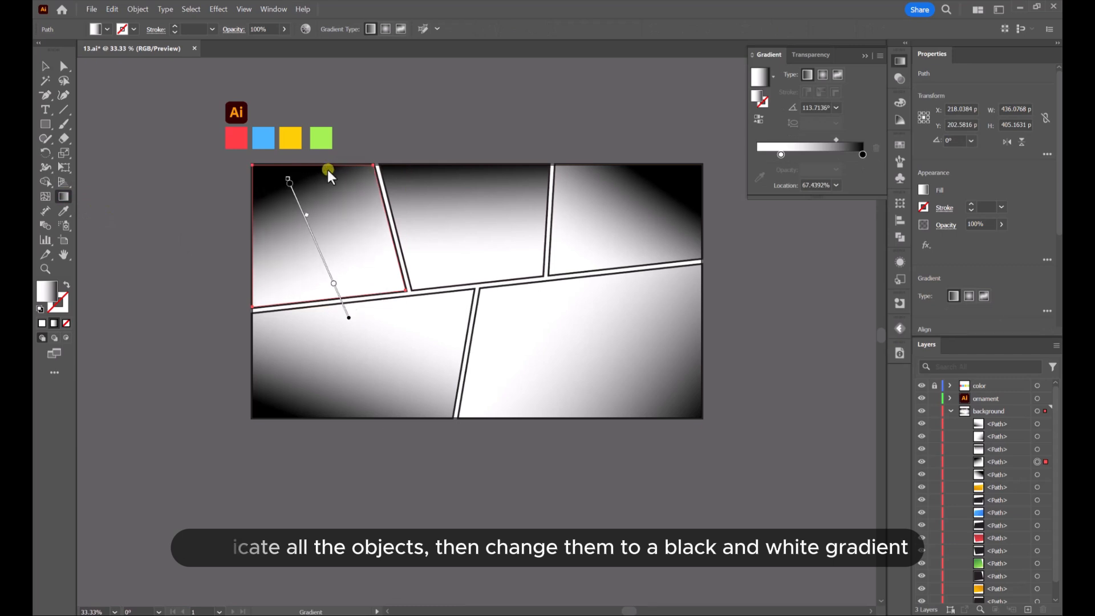
pyautogui.click(45, 65)
pyautogui.click(535, 113)
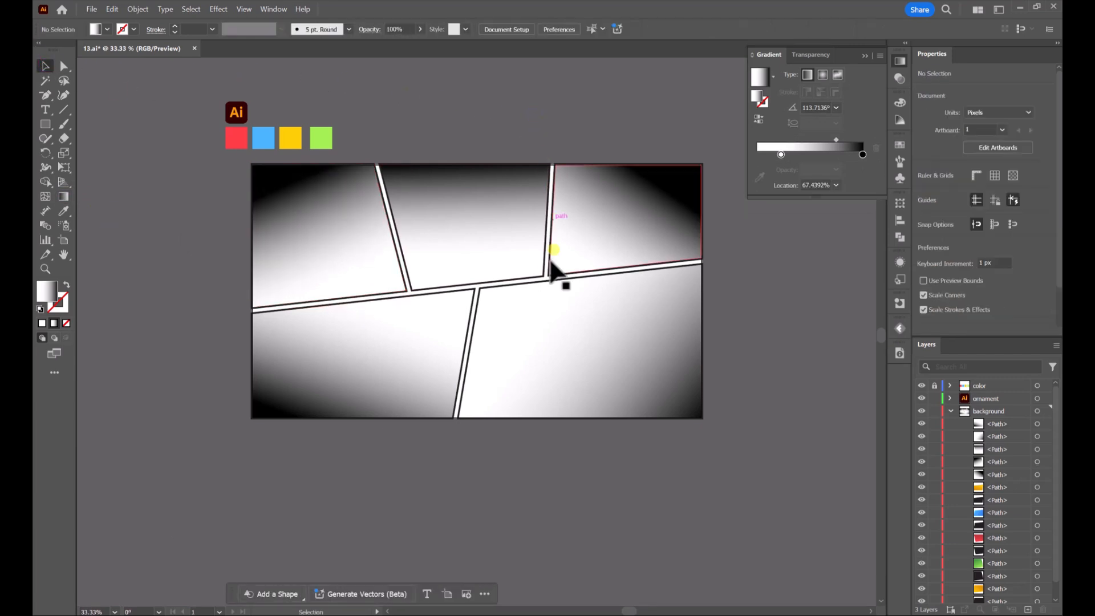
# - Apply a Color Halftone effect to the upper-left panel copy with a 20-pixel maximum radius and 30° for all four channels
pyautogui.click(301, 227)
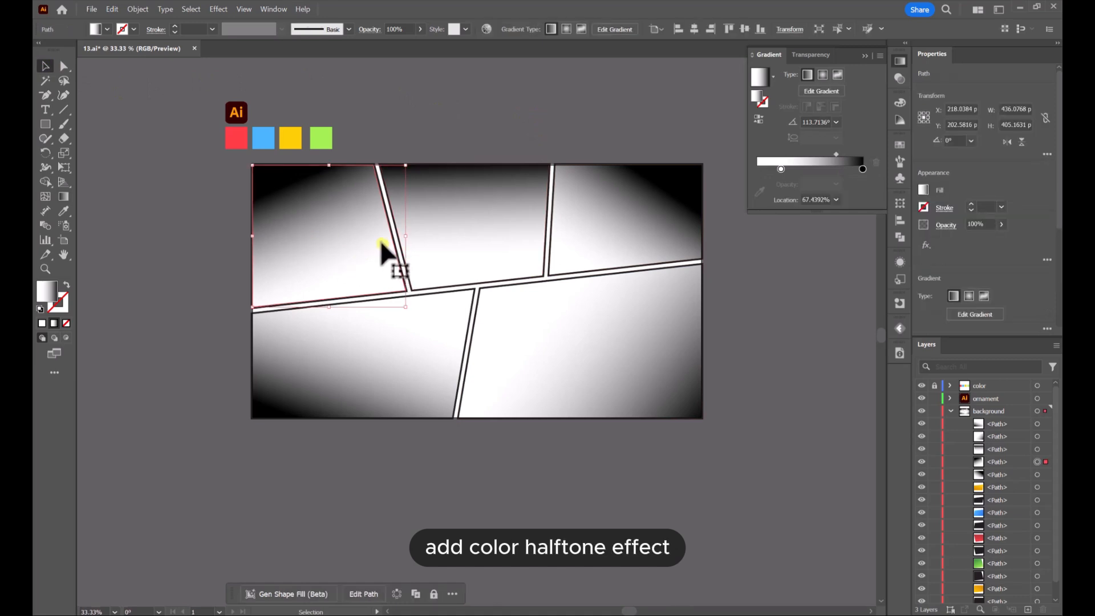
pyautogui.scroll(1, 379, 244)
pyautogui.click(219, 9)
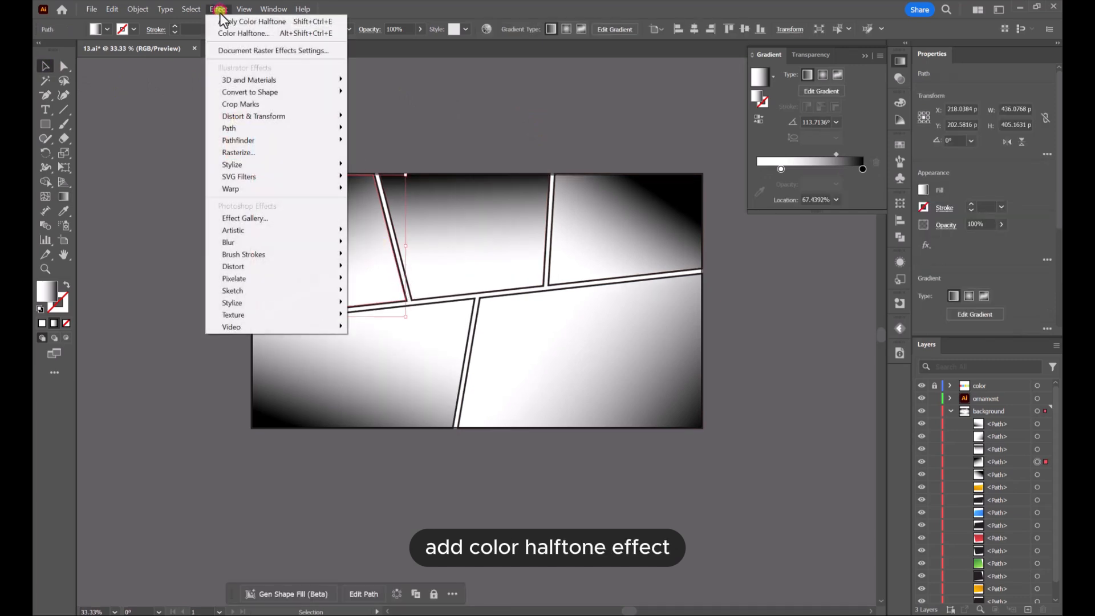
pyautogui.moveTo(266, 278)
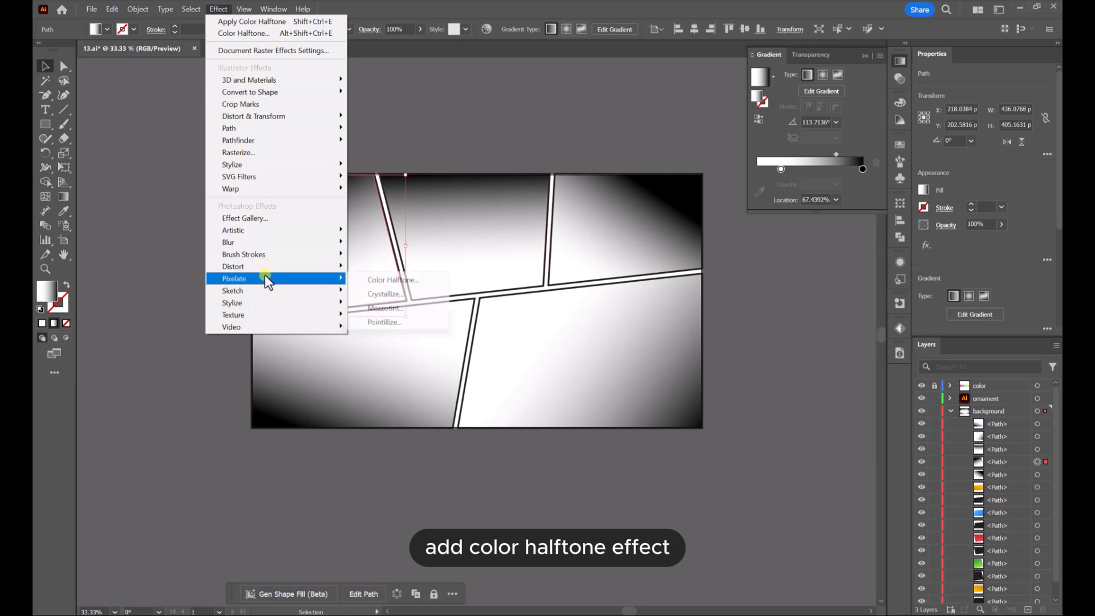
pyautogui.click(379, 280)
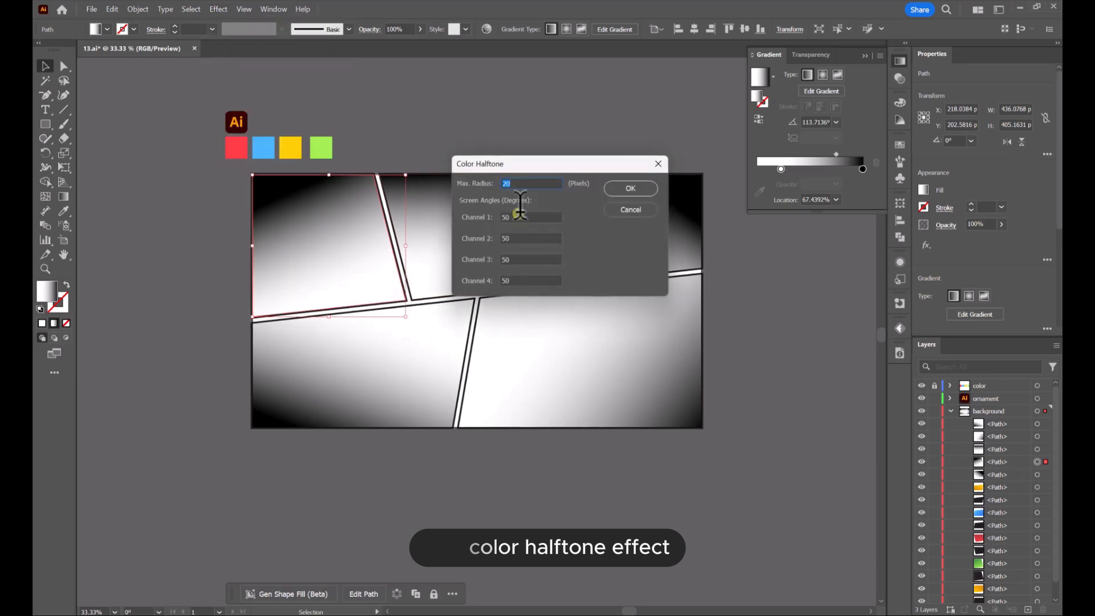
pyautogui.write('20')
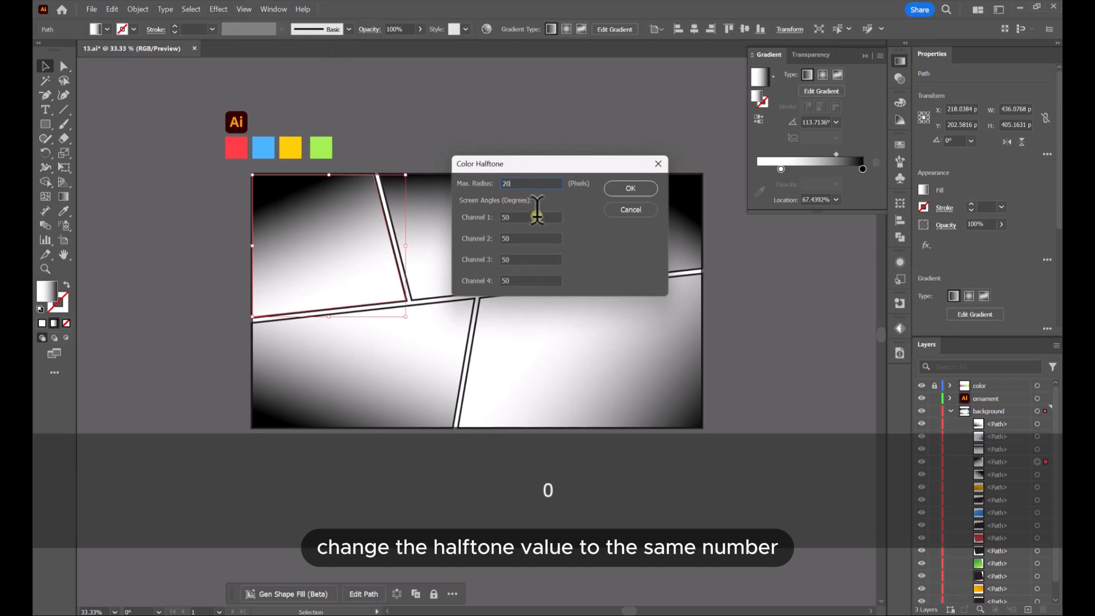
pyautogui.moveTo(536, 217); pyautogui.dragTo(483, 227)
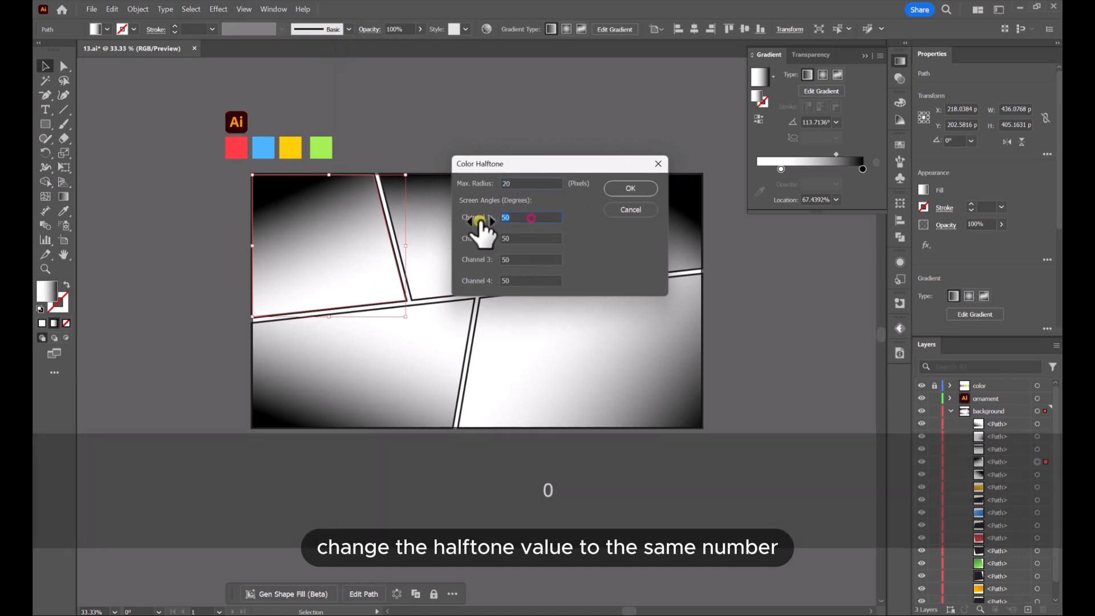
pyautogui.write('30')
pyautogui.click(487, 241)
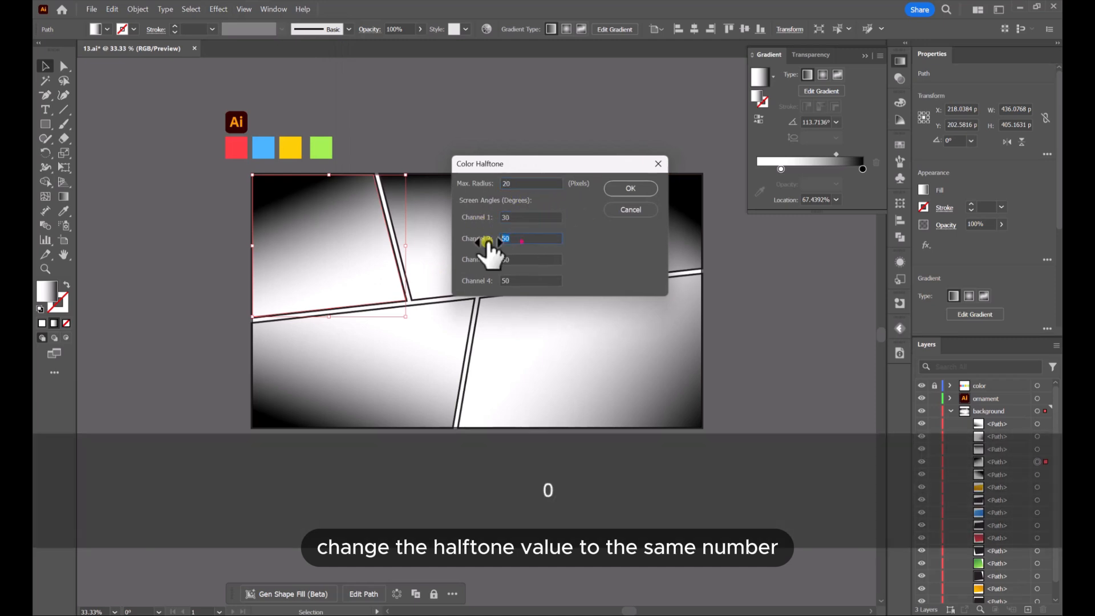
pyautogui.write('30')
pyautogui.moveTo(517, 280); pyautogui.dragTo(497, 278)
pyautogui.click(620, 187)
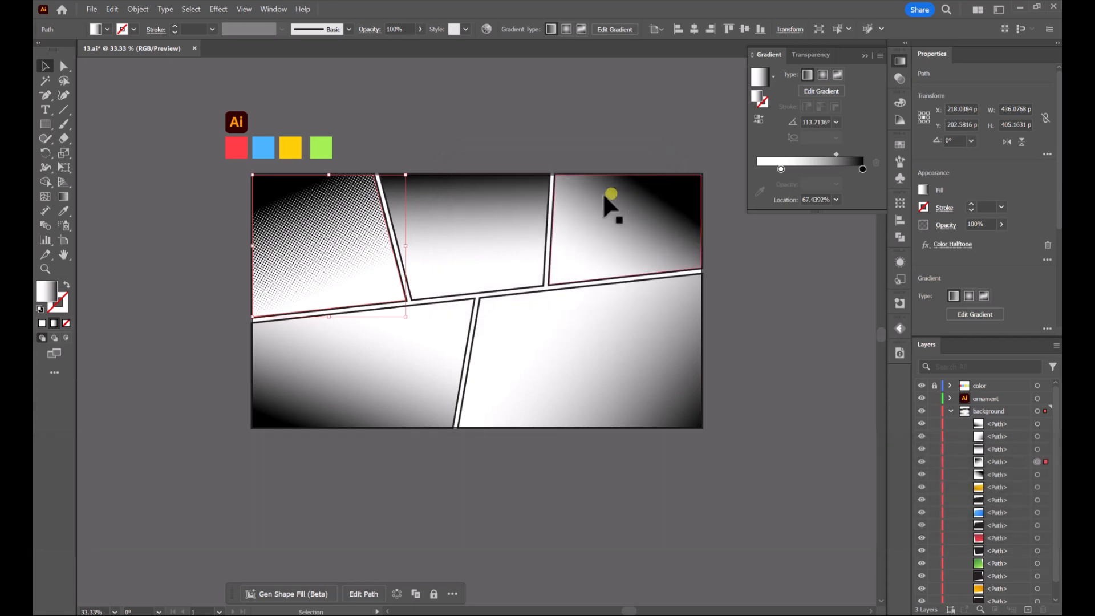
# - Redraw the halftoned upper-left panel's gradient diagonally toward its upper edge at about 117°
pyautogui.click(63, 197)
pyautogui.moveTo(363, 312); pyautogui.dragTo(290, 167)
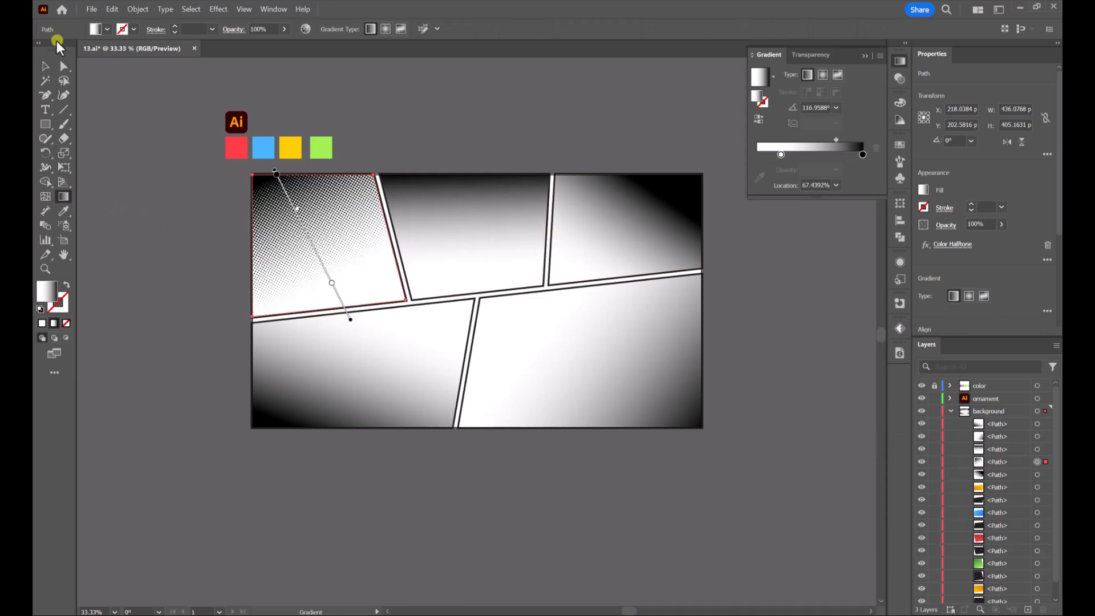
pyautogui.click(47, 66)
pyautogui.click(449, 151)
pyautogui.click(478, 239)
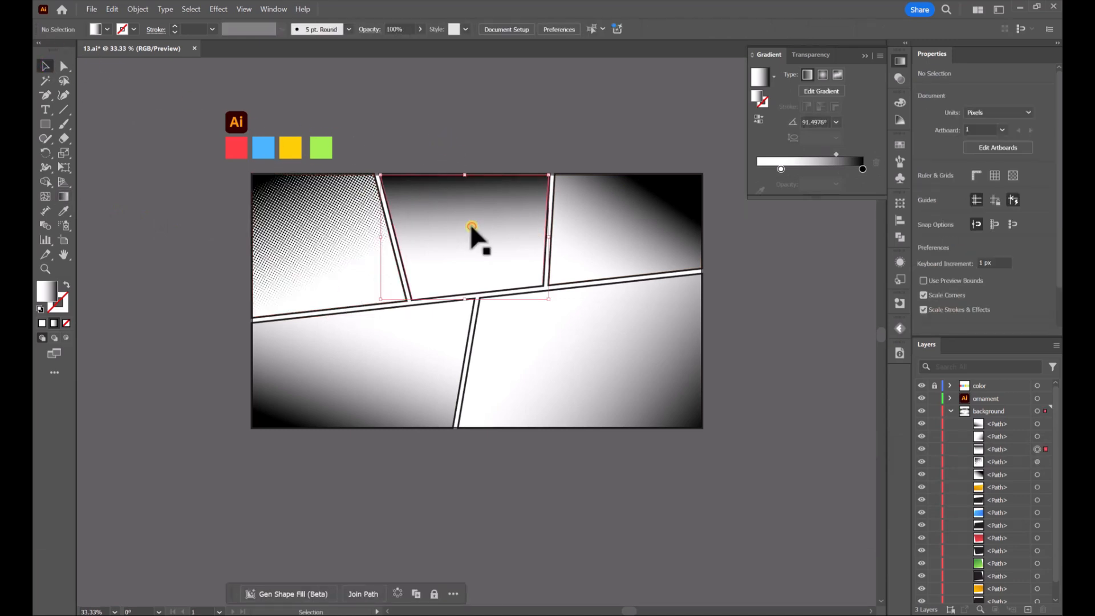
# - Expand the appearance of the upper-left halftone panel into an image and set its blending mode to Multiply
pyautogui.click(323, 244)
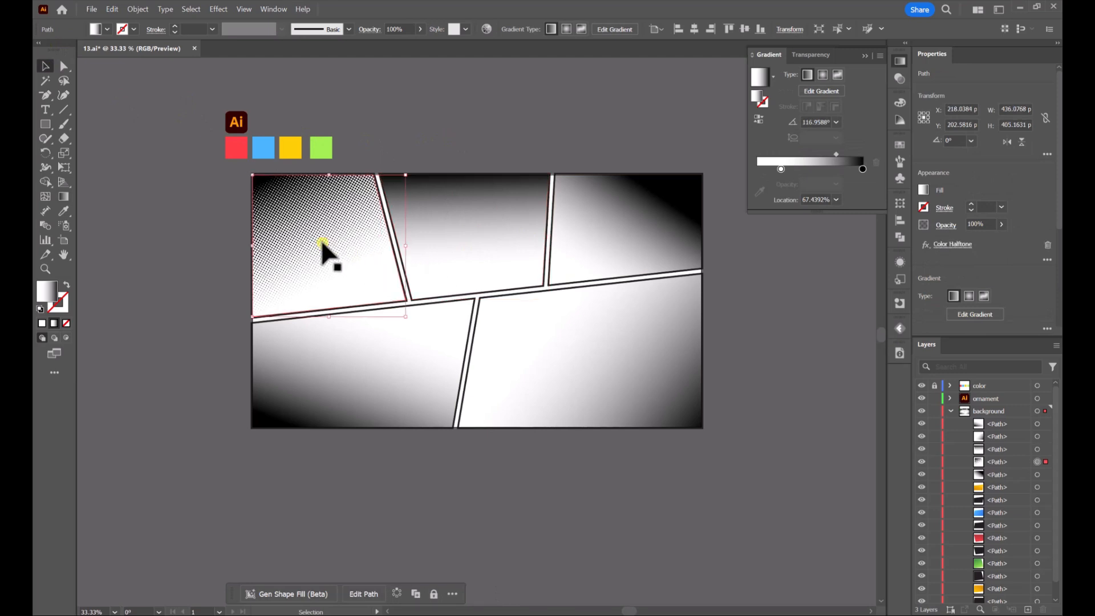
pyautogui.click(138, 9)
pyautogui.click(172, 187)
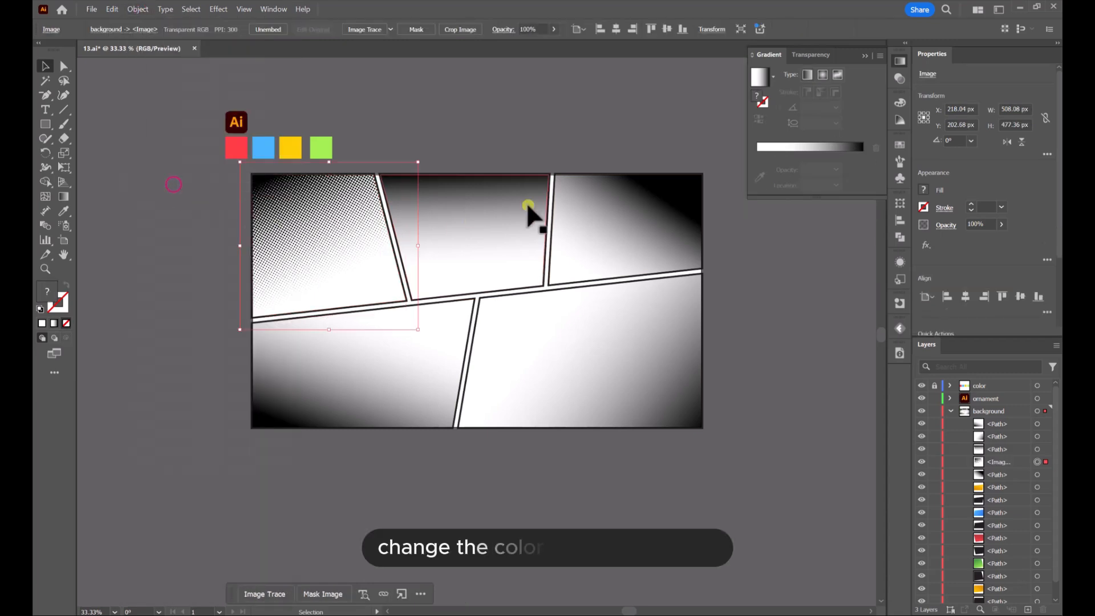
pyautogui.click(812, 56)
pyautogui.click(780, 75)
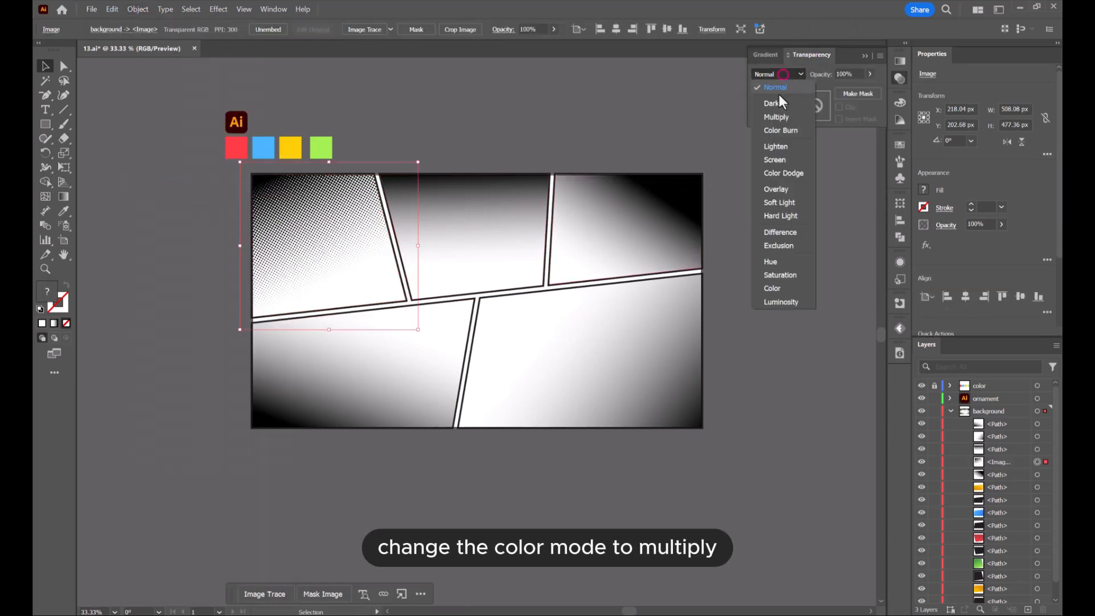
pyautogui.click(778, 115)
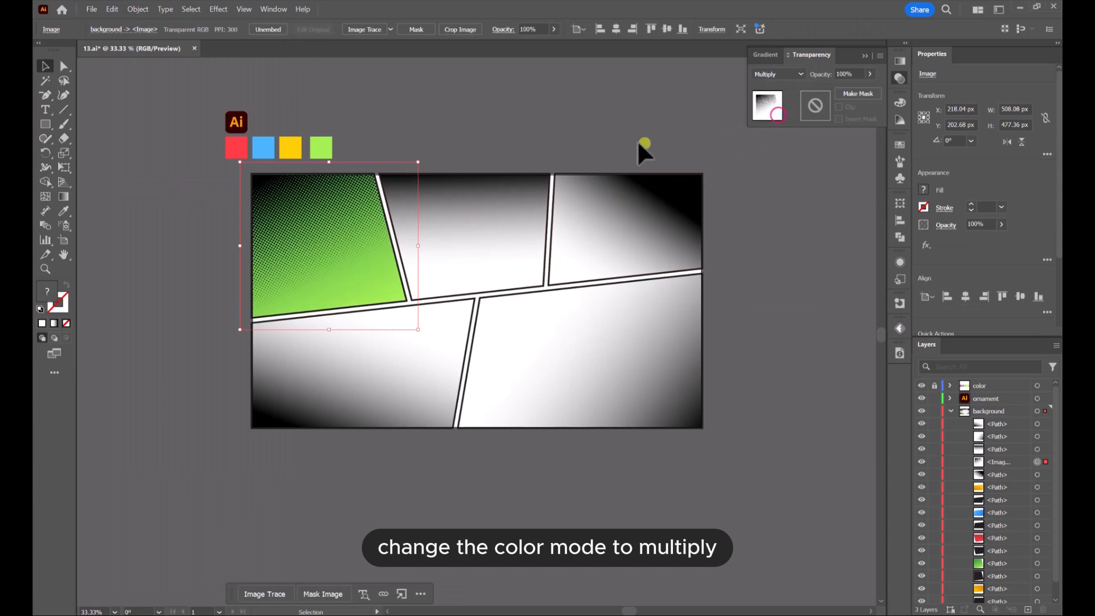
pyautogui.click(465, 242)
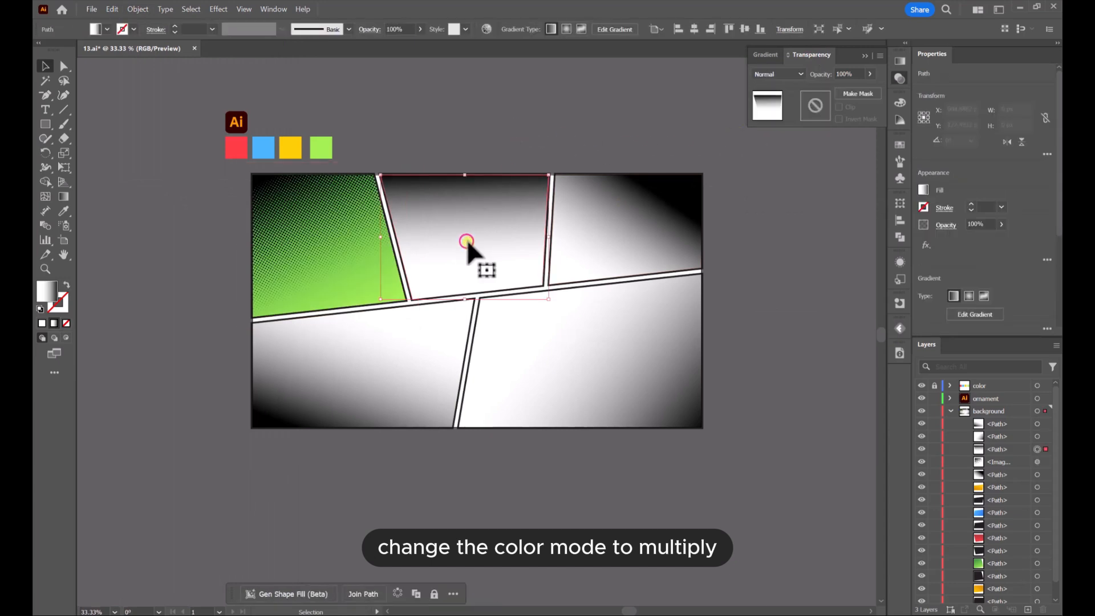
pyautogui.click(218, 10)
pyautogui.click(495, 106)
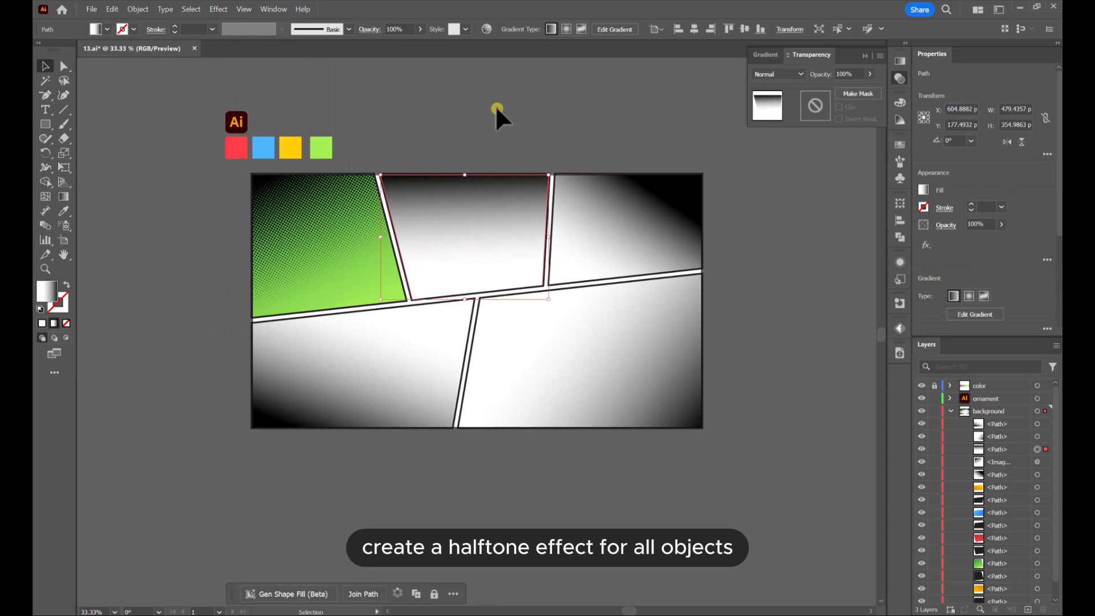
# - Apply Color Halftone to the other four black-and-white panel copies with a 20-pixel maximum radius and 30° for every channel
pyautogui.click(469, 226)
pyautogui.keyDown('shift'); pyautogui.click(641, 207); pyautogui.keyUp('shift')
pyautogui.keyDown('shift'); pyautogui.click(587, 316); pyautogui.keyUp('shift')
pyautogui.keyDown('shift'); pyautogui.click(401, 360); pyautogui.keyUp('shift')
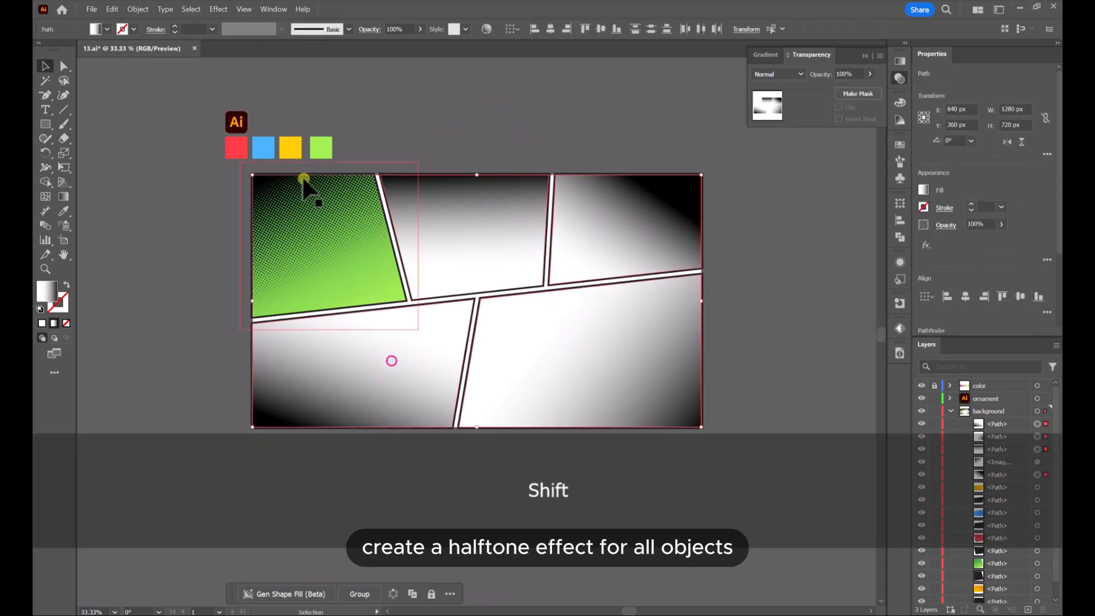
pyautogui.click(217, 9)
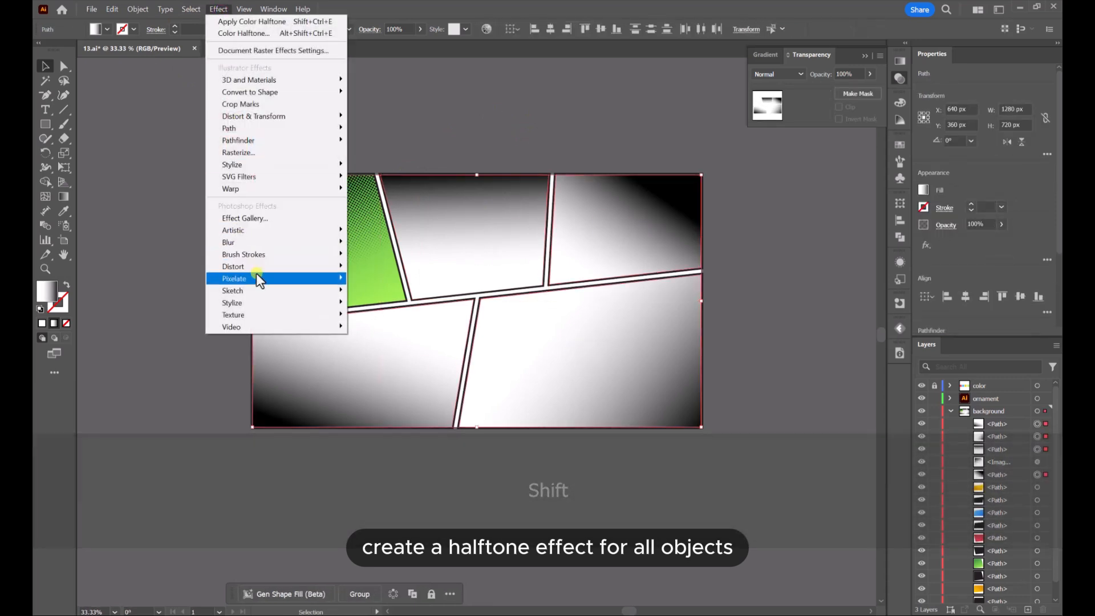
pyautogui.moveTo(258, 276)
pyautogui.click(365, 280)
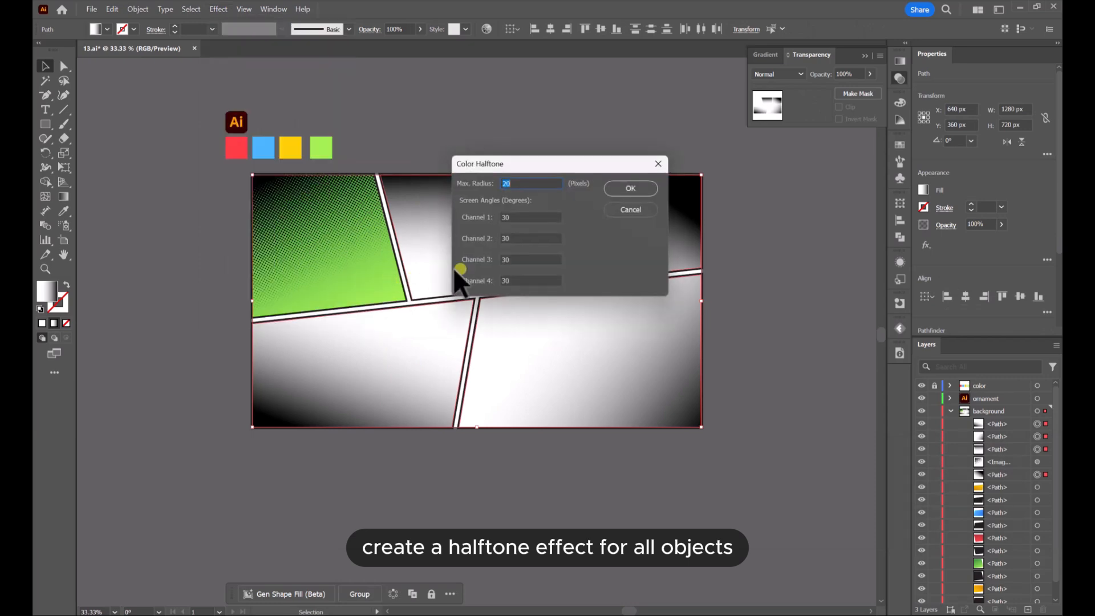
pyautogui.click(630, 188)
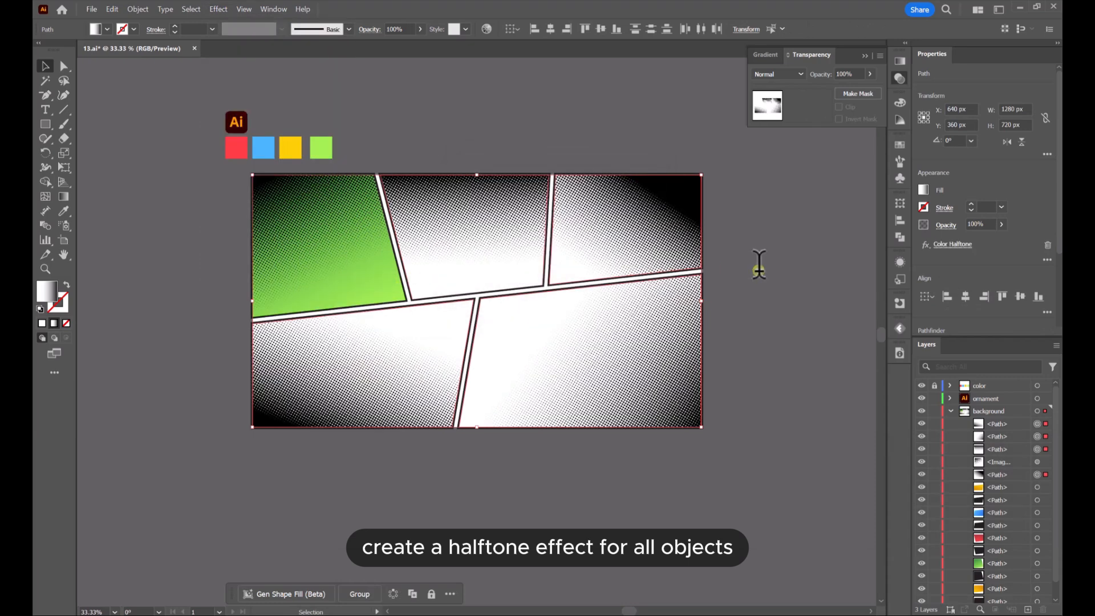
# - Redraw the upper-right halftone panel's gradient diagonally from its lower edge to just beyond its upper edge
pyautogui.click(630, 223)
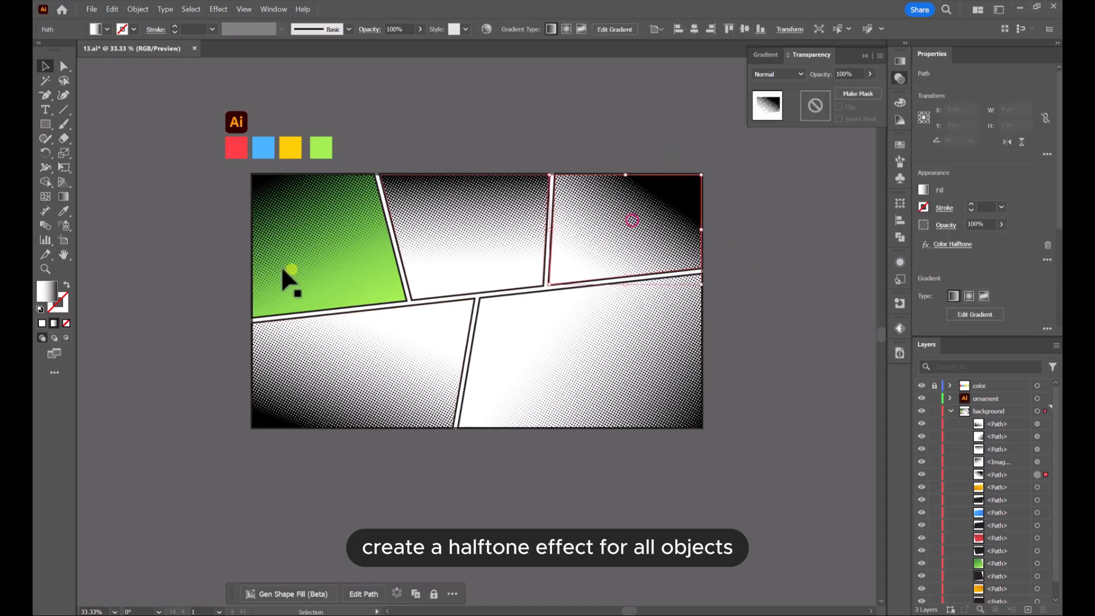
pyautogui.click(63, 198)
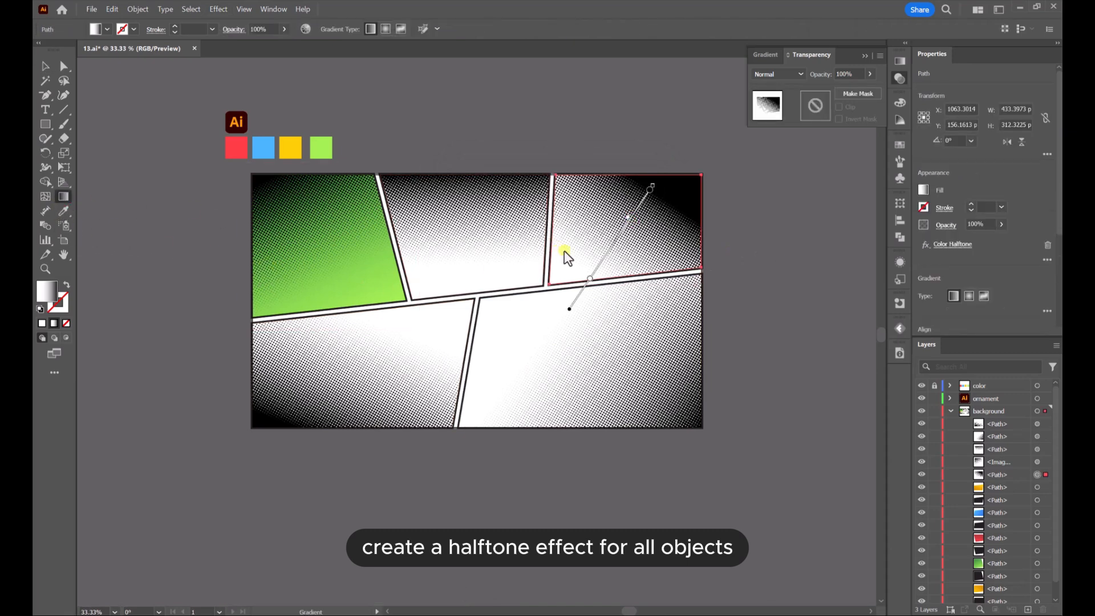
pyautogui.moveTo(571, 297)
pyautogui.mouseDown()
pyautogui.moveTo(665, 190)
pyautogui.moveTo(658, 182)
pyautogui.mouseUp()
pyautogui.moveTo(602, 278)
pyautogui.mouseDown()
pyautogui.moveTo(669, 183)
pyautogui.moveTo(660, 153)
pyautogui.mouseUp()
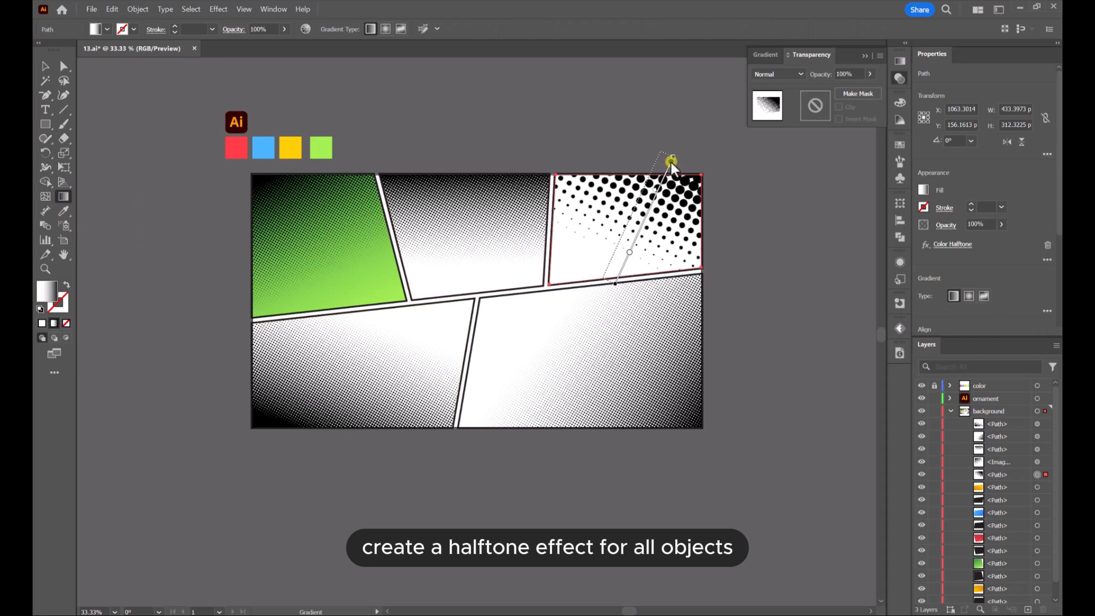
# - Redraw the lower-left halftone panel's gradient diagonally from its upper-right corner to just beyond its lower-left corner
pyautogui.click(46, 66)
pyautogui.click(380, 365)
pyautogui.click(63, 198)
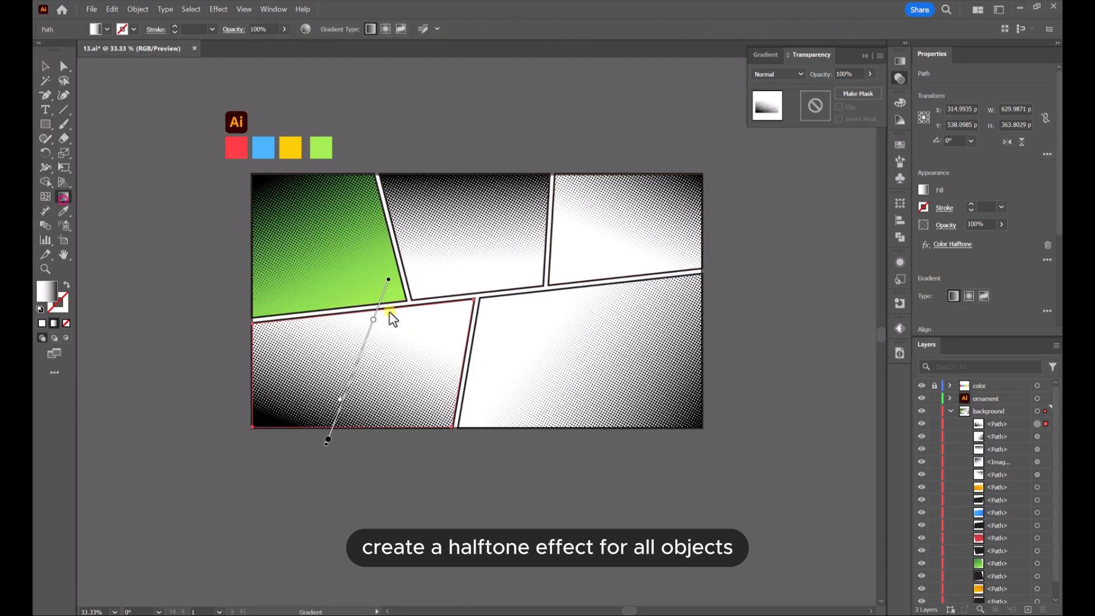
pyautogui.moveTo(448, 306); pyautogui.dragTo(257, 440)
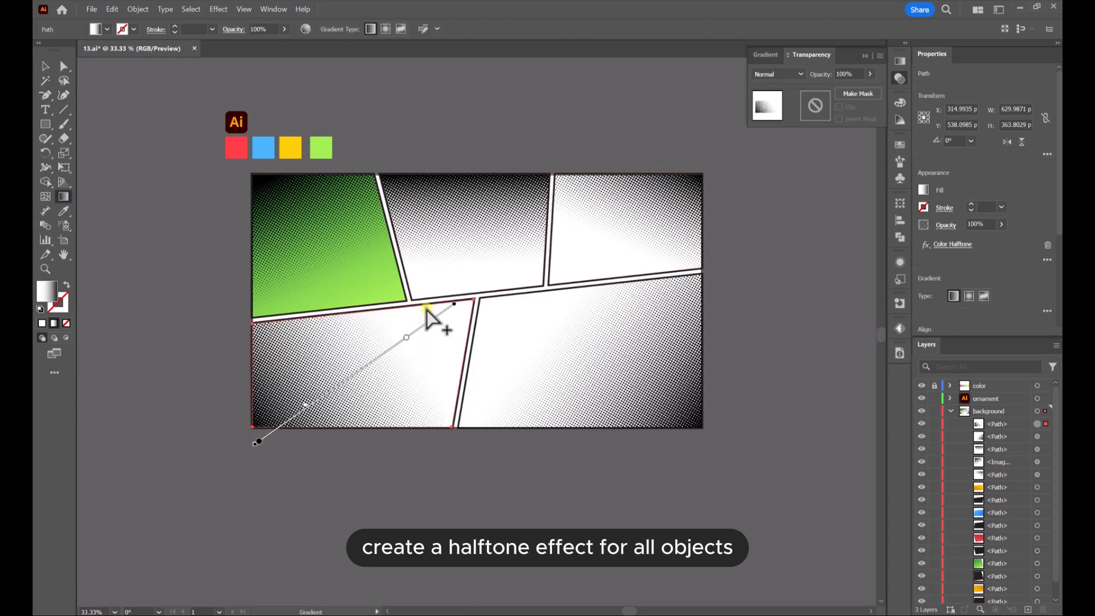
pyautogui.press('v')
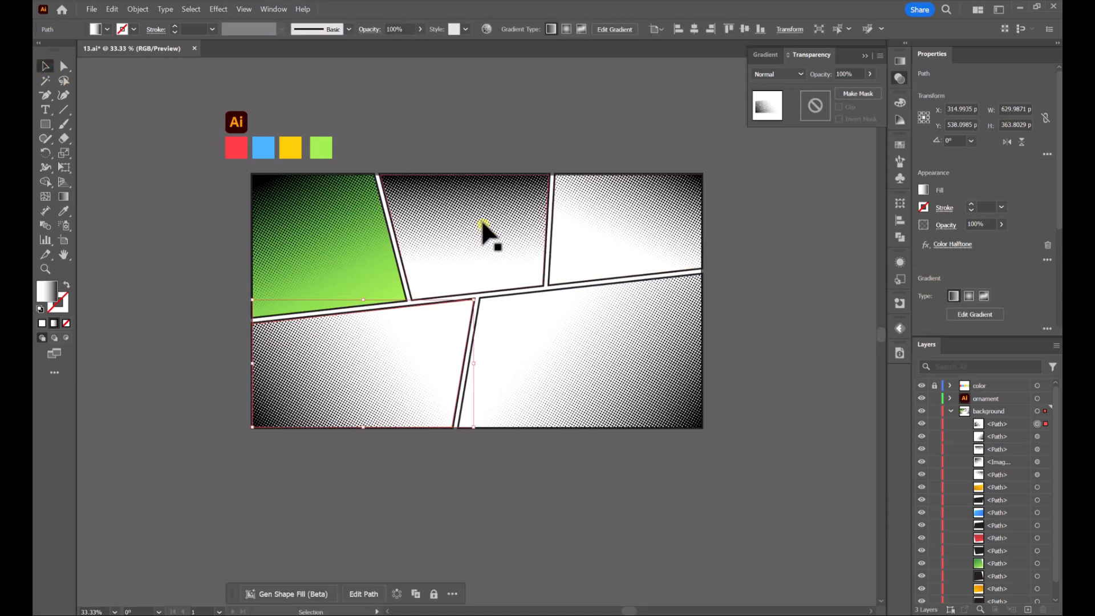
# - Expand the appearance of the four remaining black-and-white halftone panels into images
pyautogui.click(482, 223)
pyautogui.keyDown('shift'); pyautogui.click(587, 222); pyautogui.keyUp('shift')
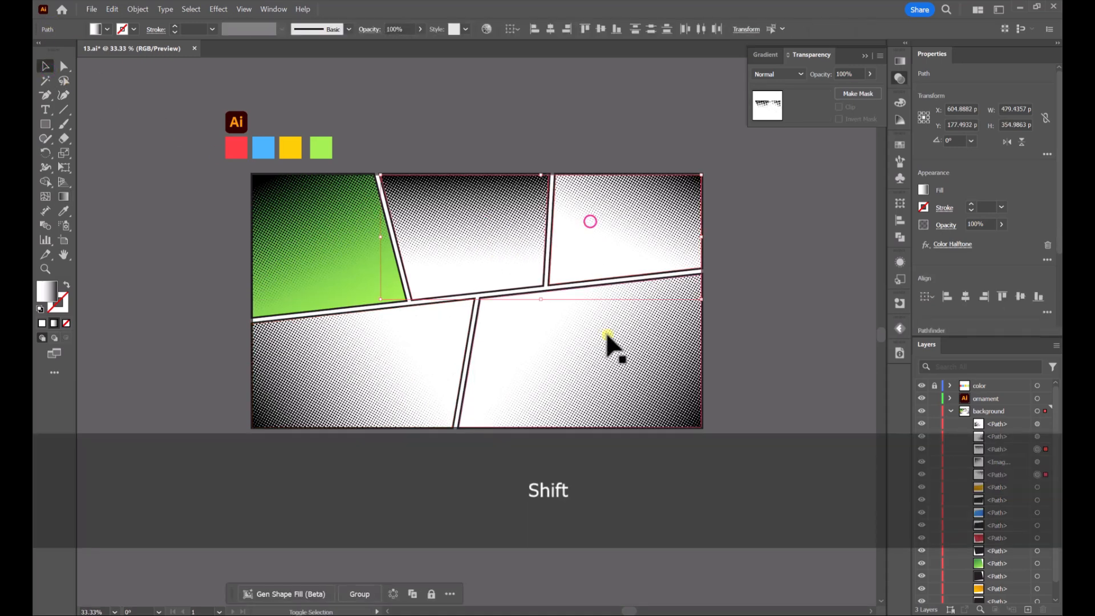
pyautogui.keyDown('shift'); pyautogui.click(608, 338); pyautogui.keyUp('shift')
pyautogui.keyDown('shift'); pyautogui.click(401, 372); pyautogui.keyUp('shift')
pyautogui.click(138, 9)
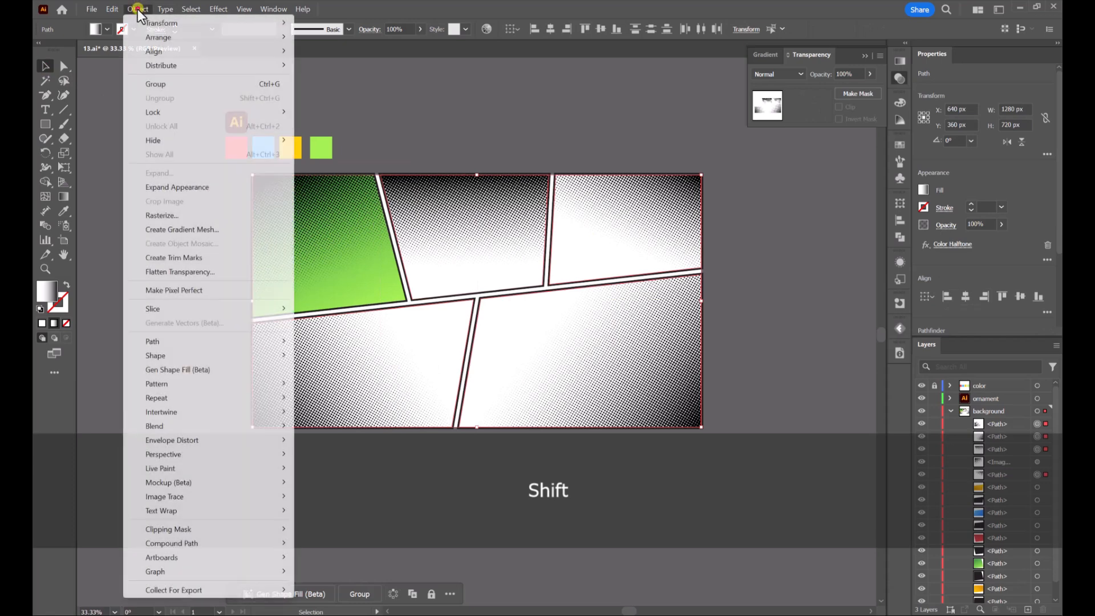
pyautogui.click(172, 187)
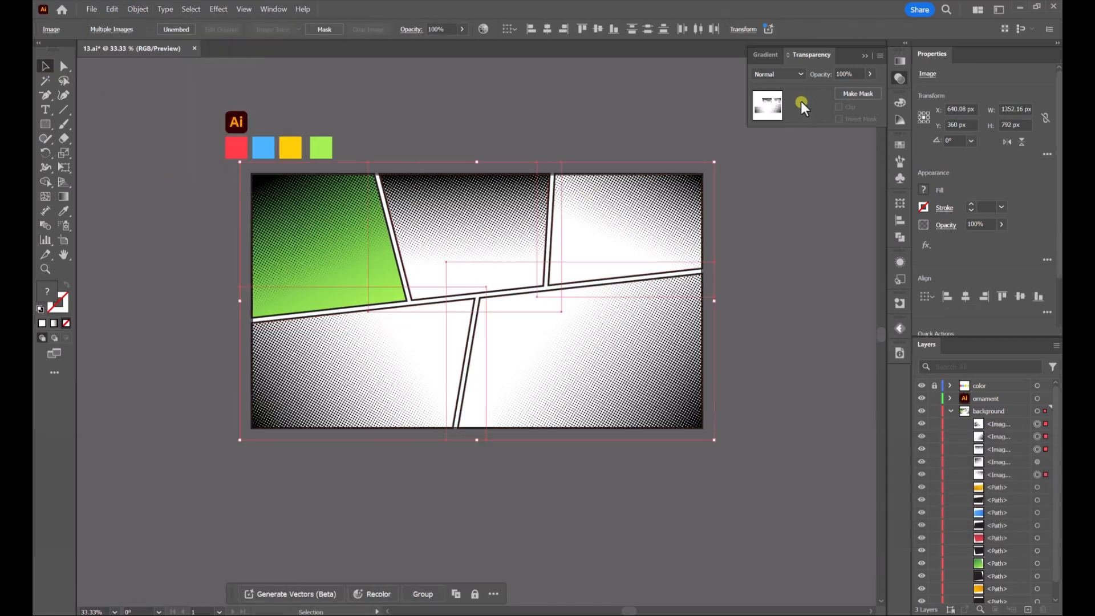
# - Set the blending mode of the four newly expanded halftone images to Multiply
pyautogui.click(788, 73)
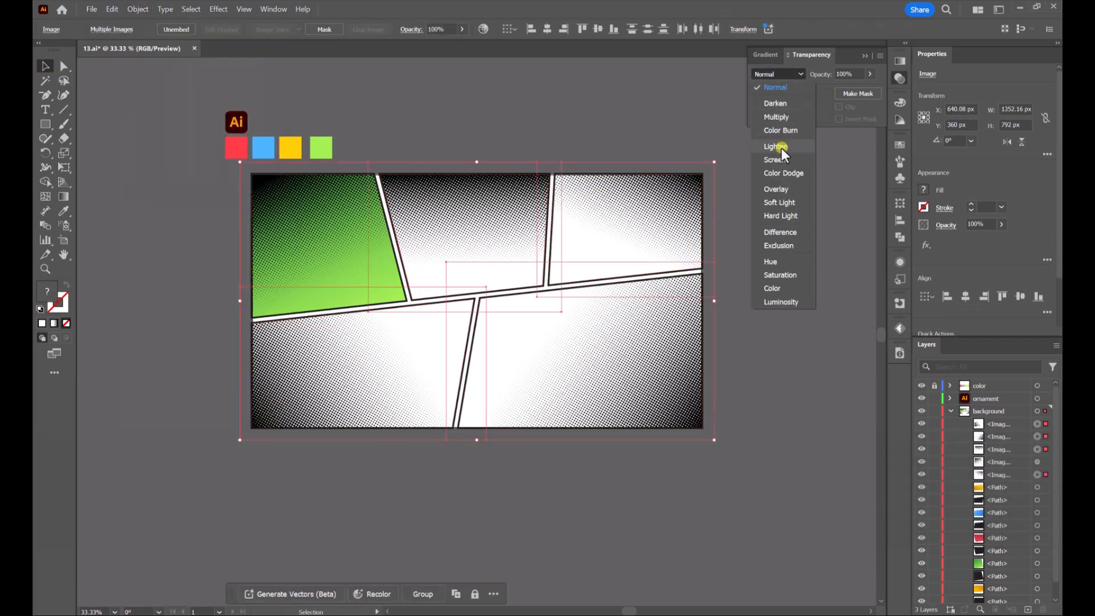
pyautogui.click(782, 117)
pyautogui.click(589, 103)
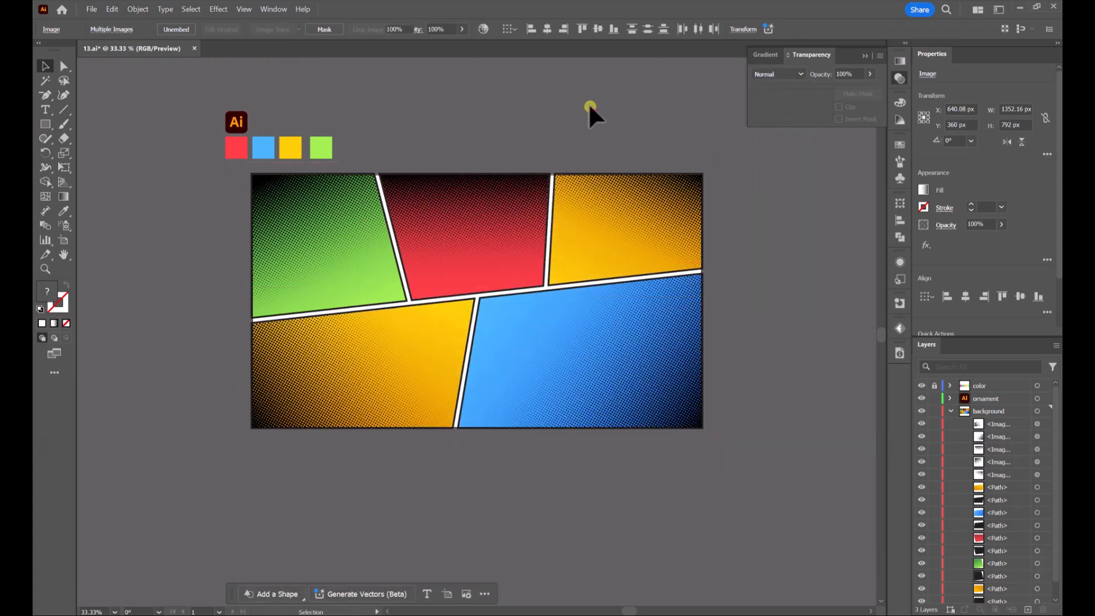
# - Set the opacity of all five halftone images to 50%
pyautogui.scroll(1, 589, 101)
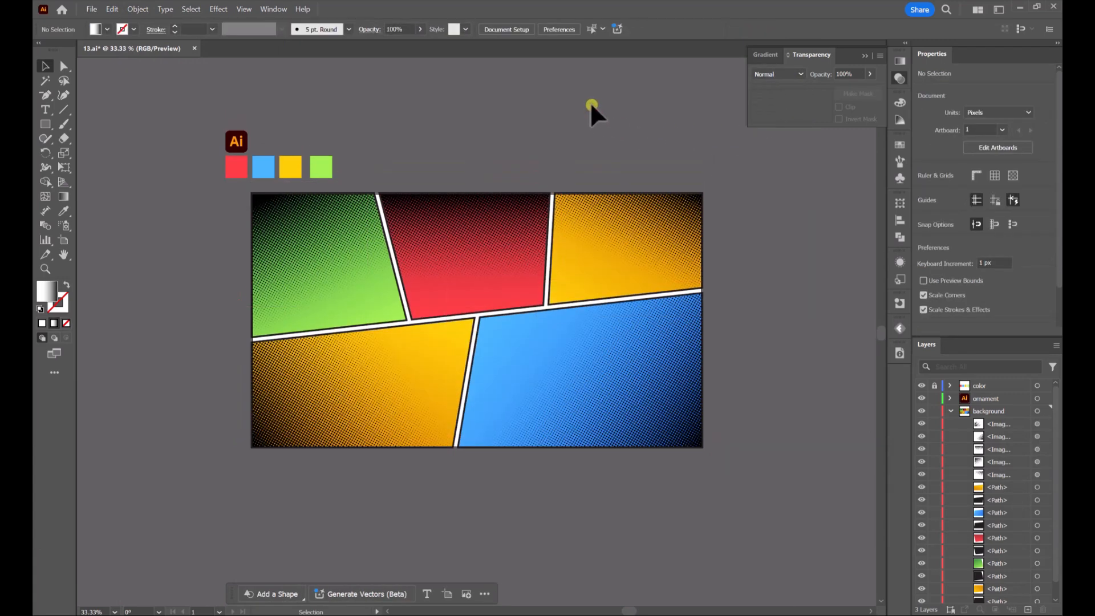
pyautogui.click(366, 272)
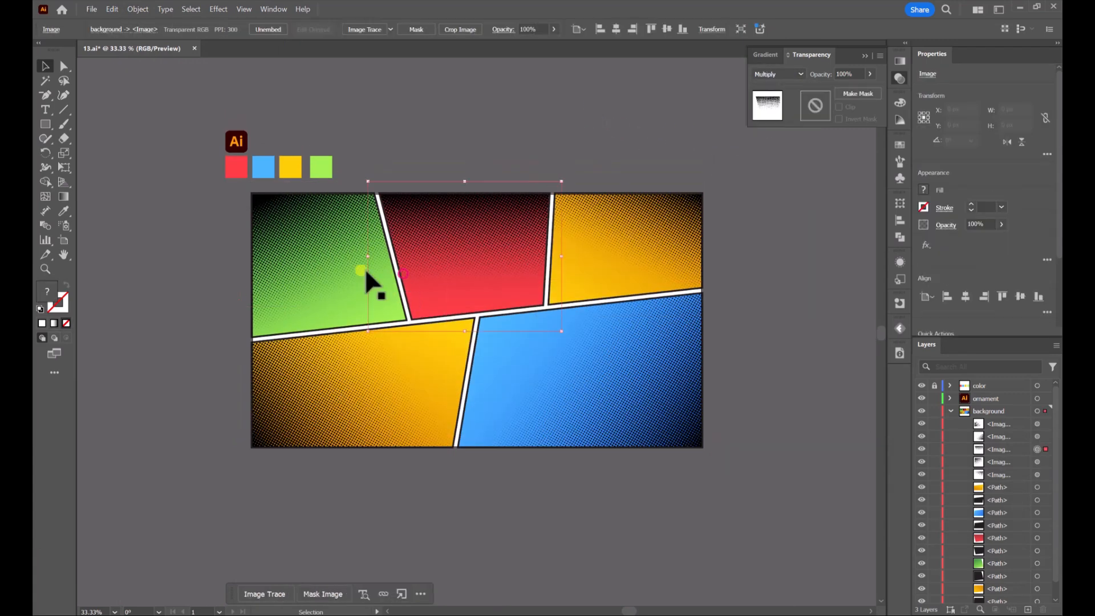
pyautogui.keyDown('shift'); pyautogui.click(635, 231); pyautogui.keyUp('shift')
pyautogui.keyDown('shift'); pyautogui.click(593, 368); pyautogui.keyUp('shift')
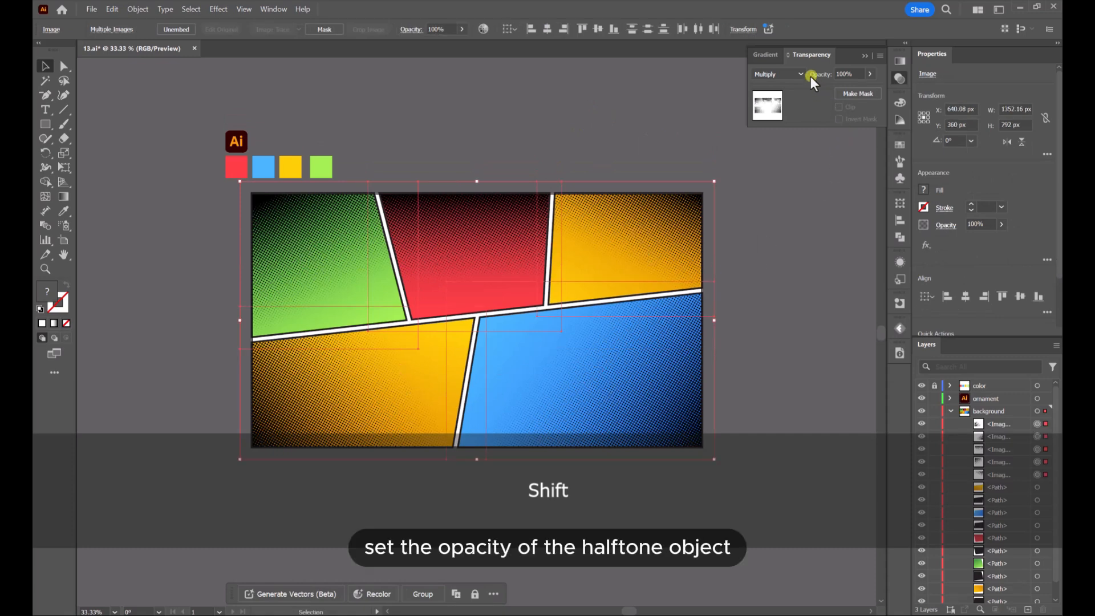
pyautogui.click(872, 73)
pyautogui.moveTo(867, 87); pyautogui.dragTo(842, 88)
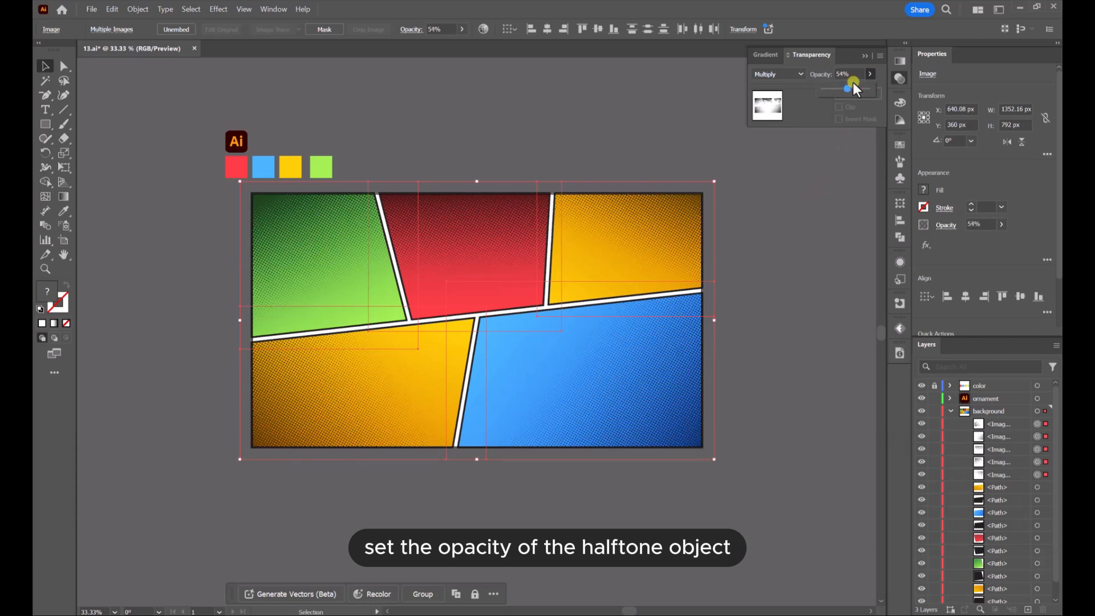
pyautogui.moveTo(854, 74); pyautogui.dragTo(813, 75)
pyautogui.press('Return')
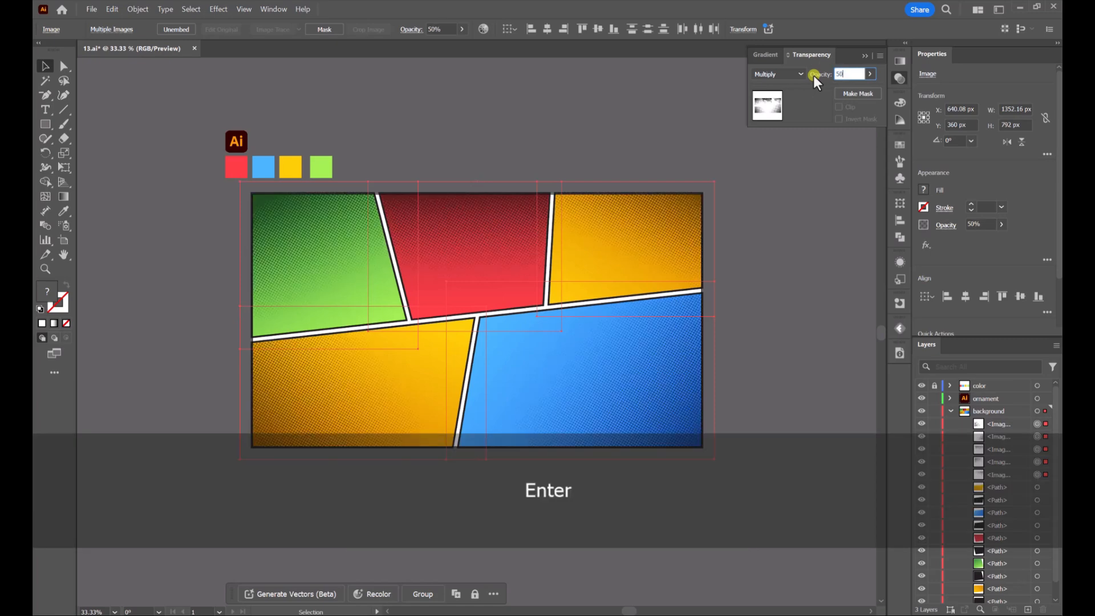
pyautogui.click(799, 244)
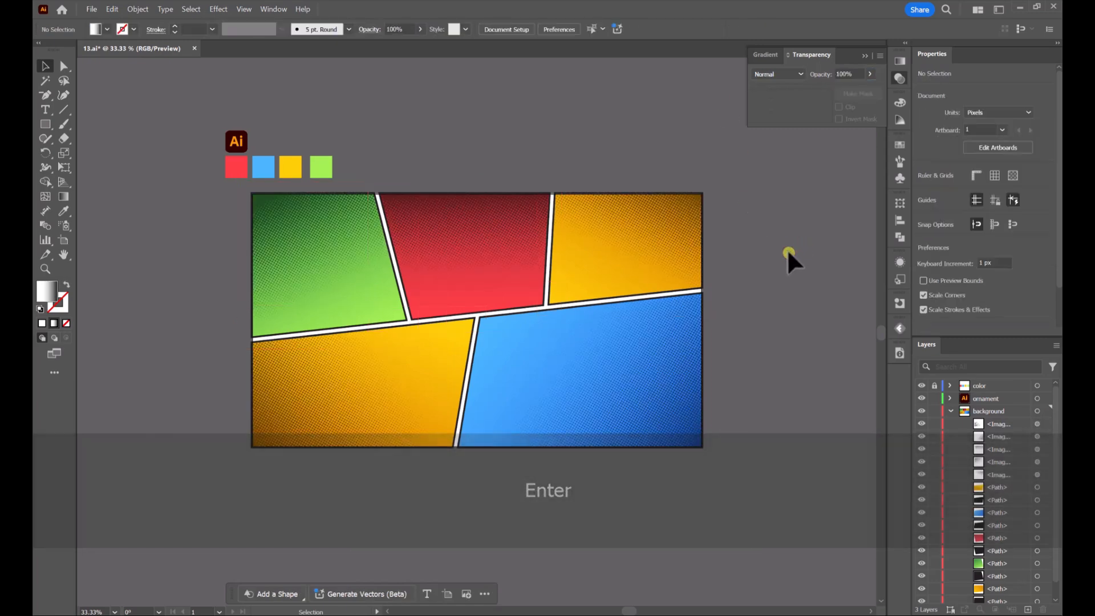
# - Draw a white rectangle without a stroke over the whole artboard, about 1280 × 721 px
pyautogui.scroll(-1, 787, 248)
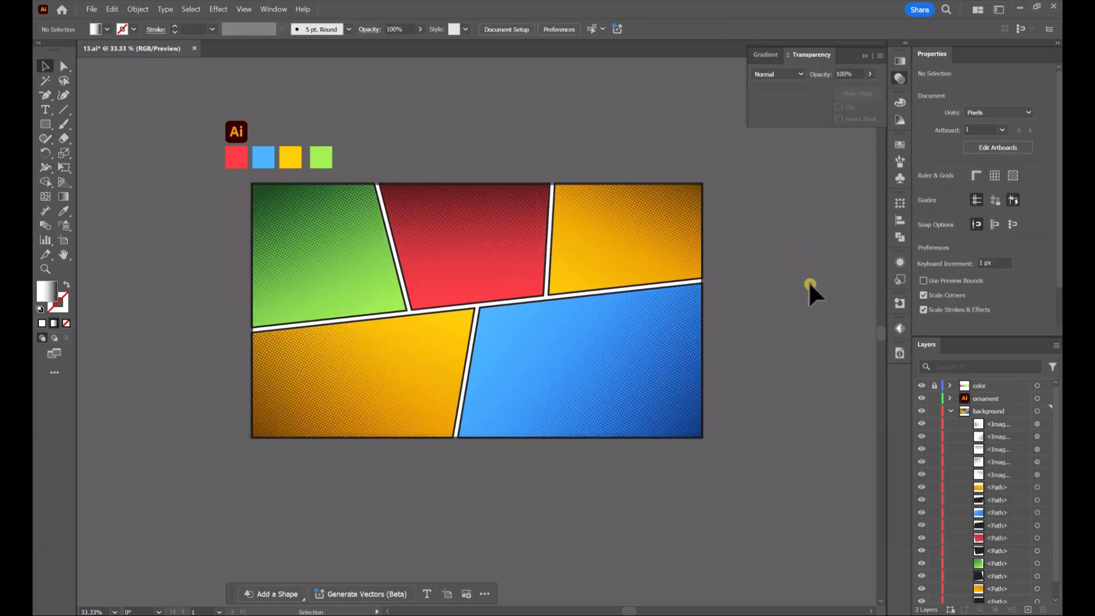
pyautogui.click(106, 28)
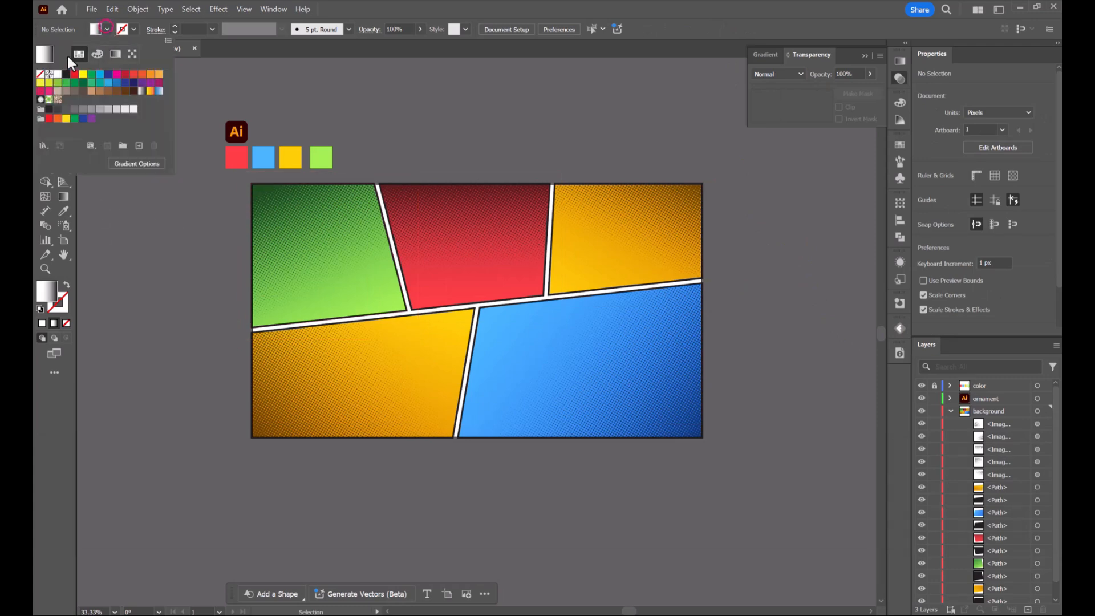
pyautogui.click(406, 114)
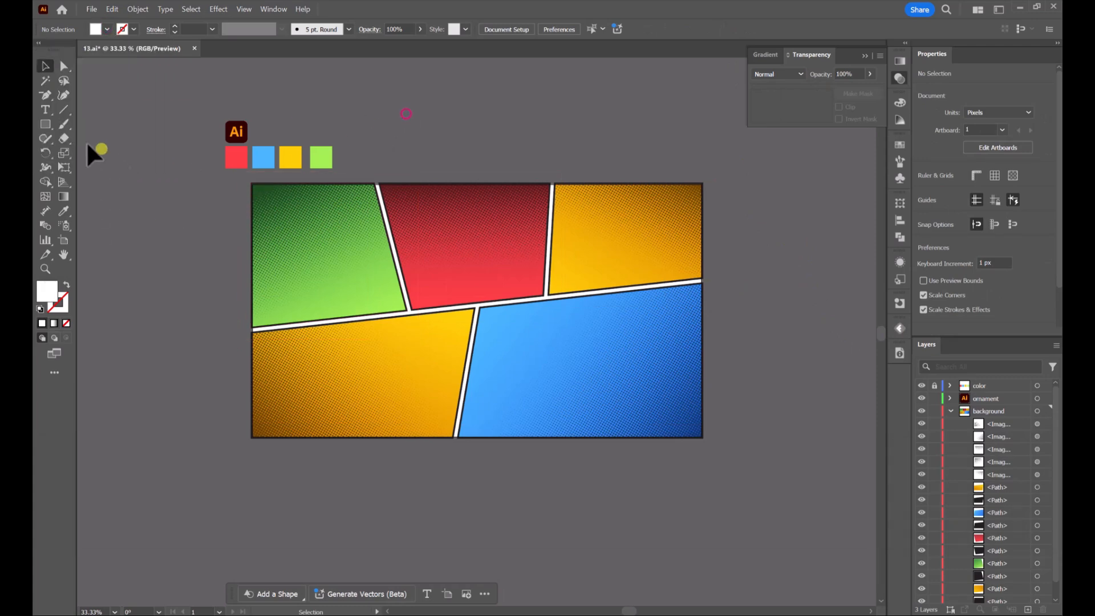
pyautogui.click(45, 123)
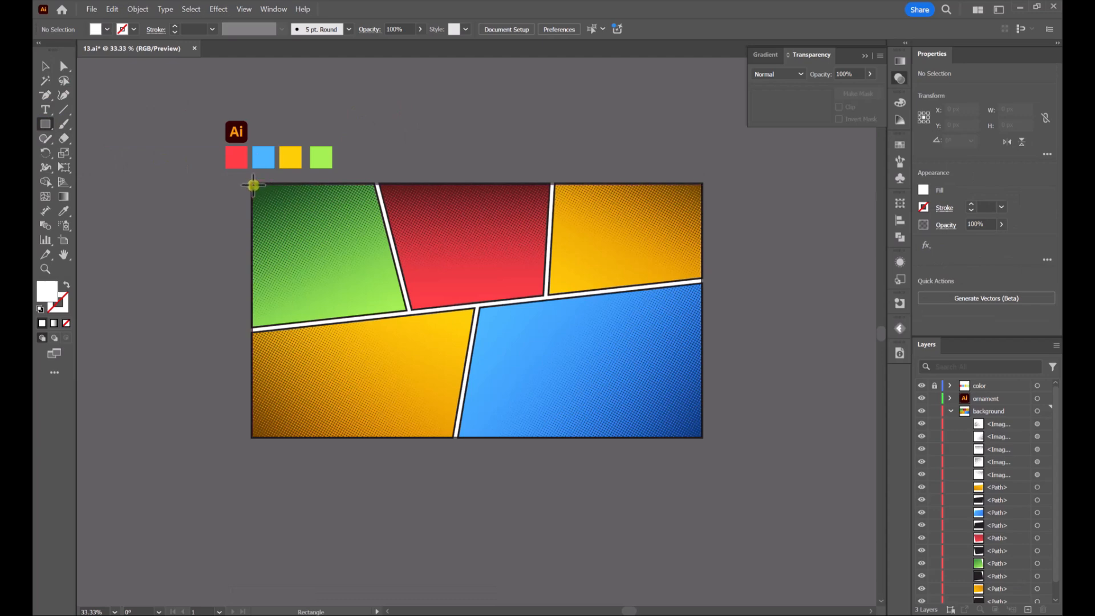
pyautogui.moveTo(253, 184)
pyautogui.mouseDown()
pyautogui.moveTo(556, 328)
pyautogui.moveTo(676, 403)
pyautogui.moveTo(702, 437)
pyautogui.mouseUp()
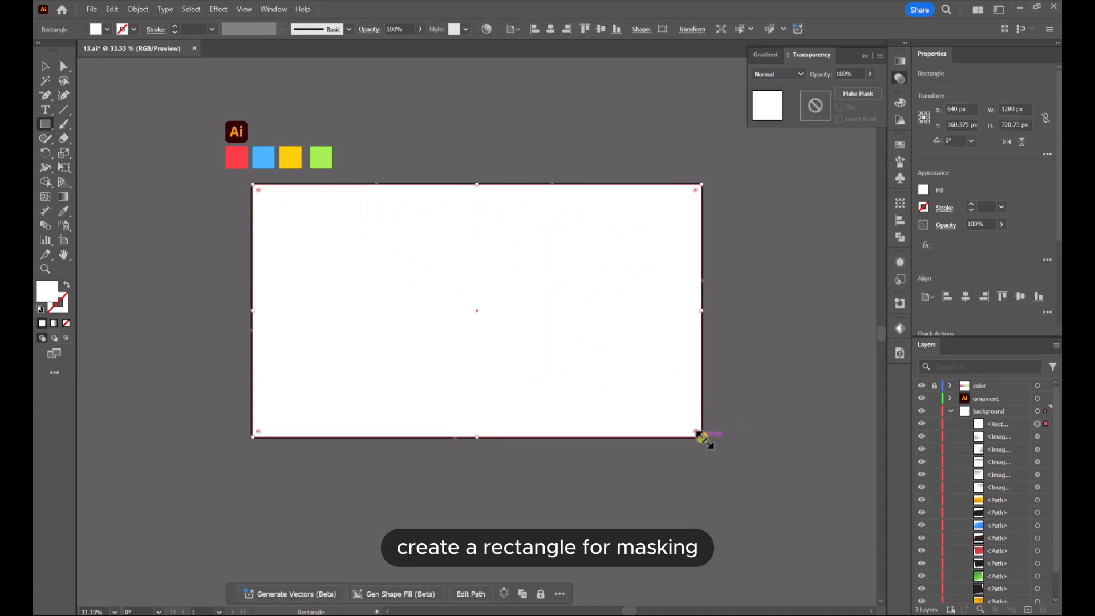
# - Set the white rectangle's height to 720 px and center it vertically on the artboard
pyautogui.click(46, 67)
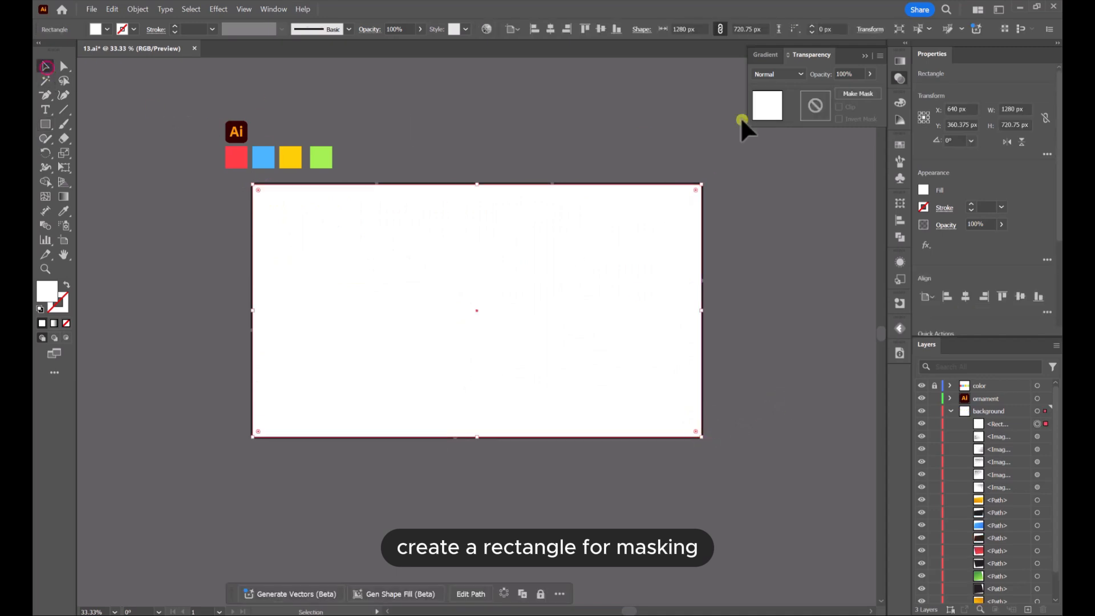
pyautogui.hotkey('ctrl', 'a')
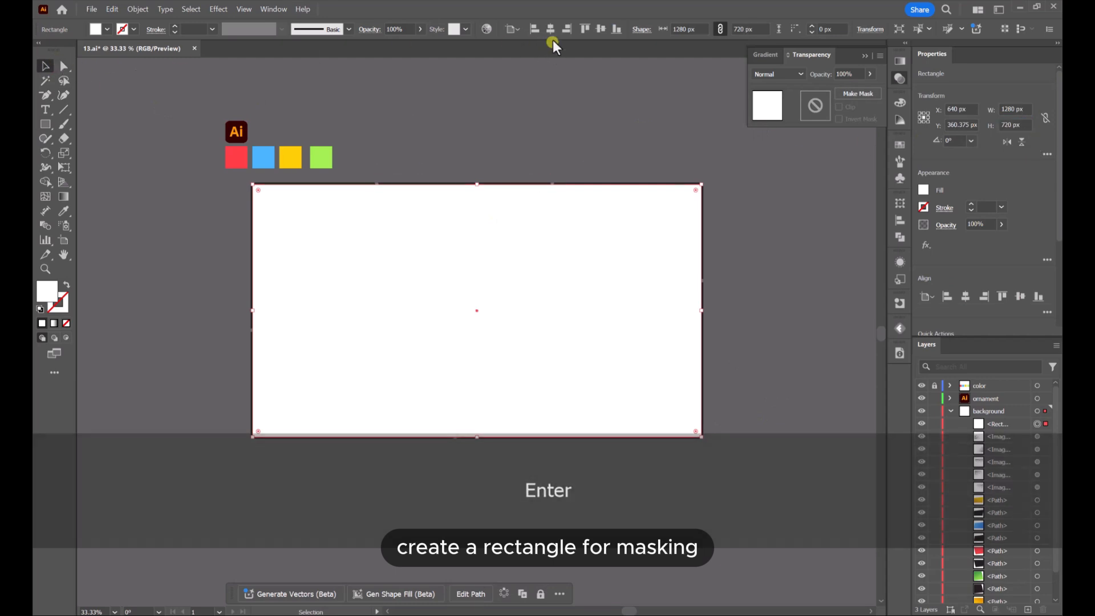
pyautogui.click(599, 30)
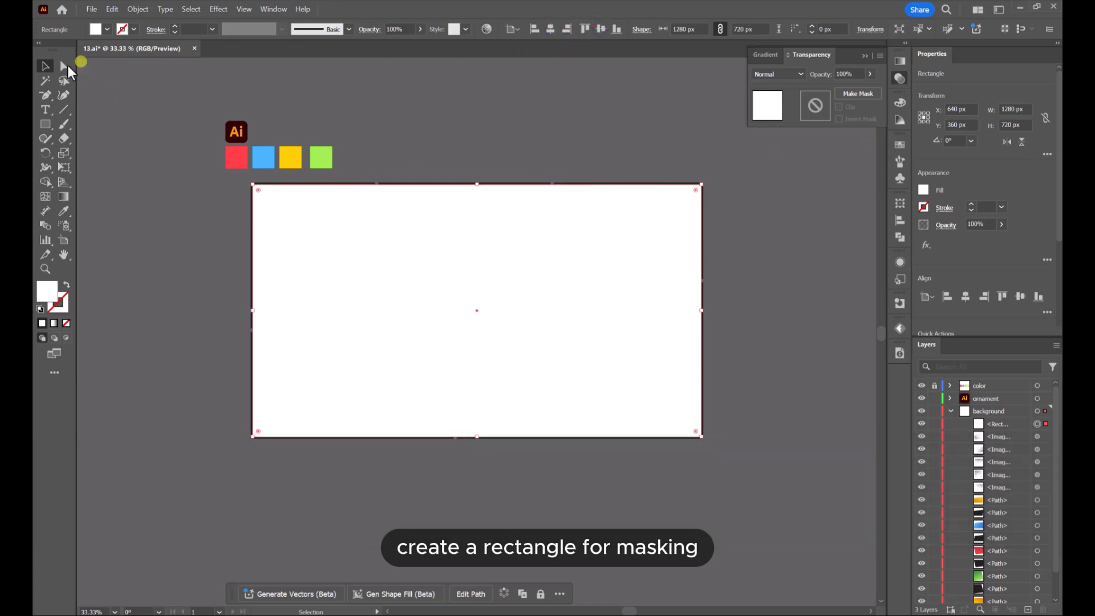
pyautogui.click(595, 168)
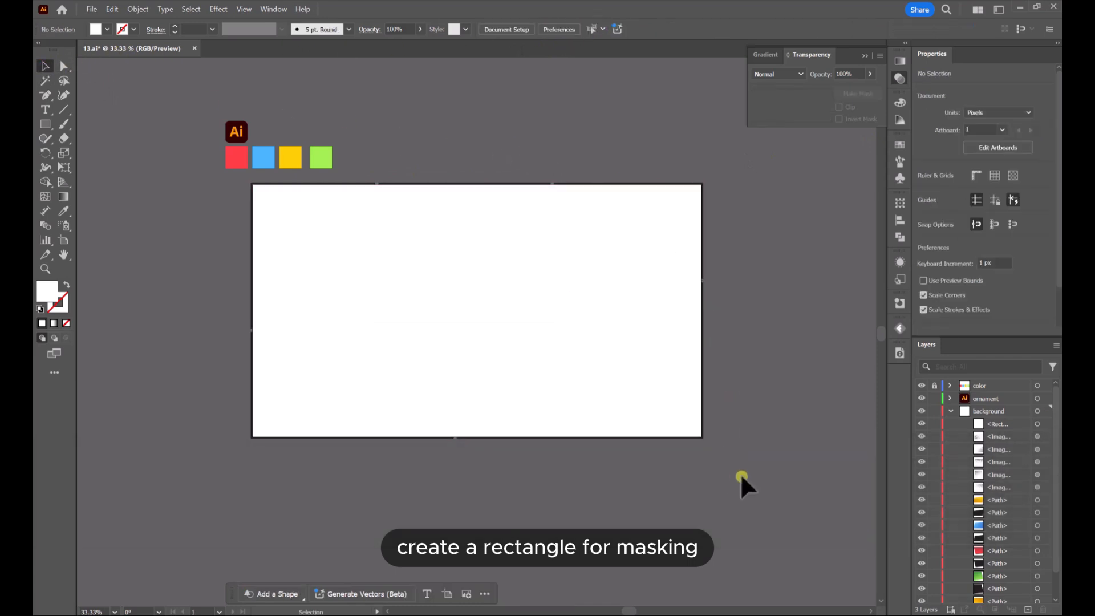
# - Make a clipping mask from the white rectangle and all the background panels, outlines and halftone images
pyautogui.moveTo(690, 427); pyautogui.dragTo(191, 208)
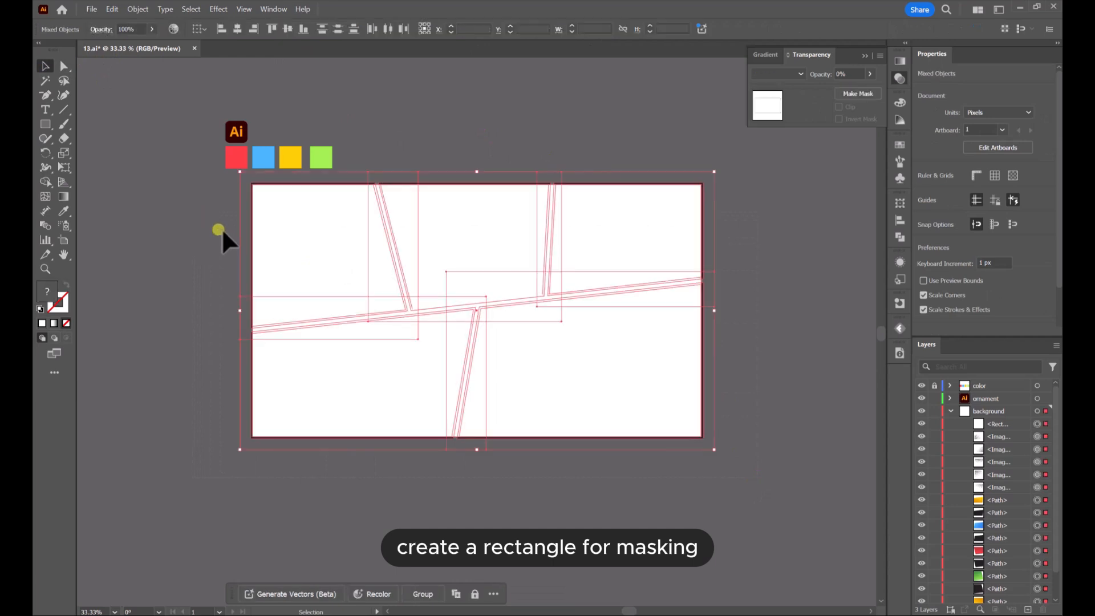
pyautogui.scroll(-1, 980, 443)
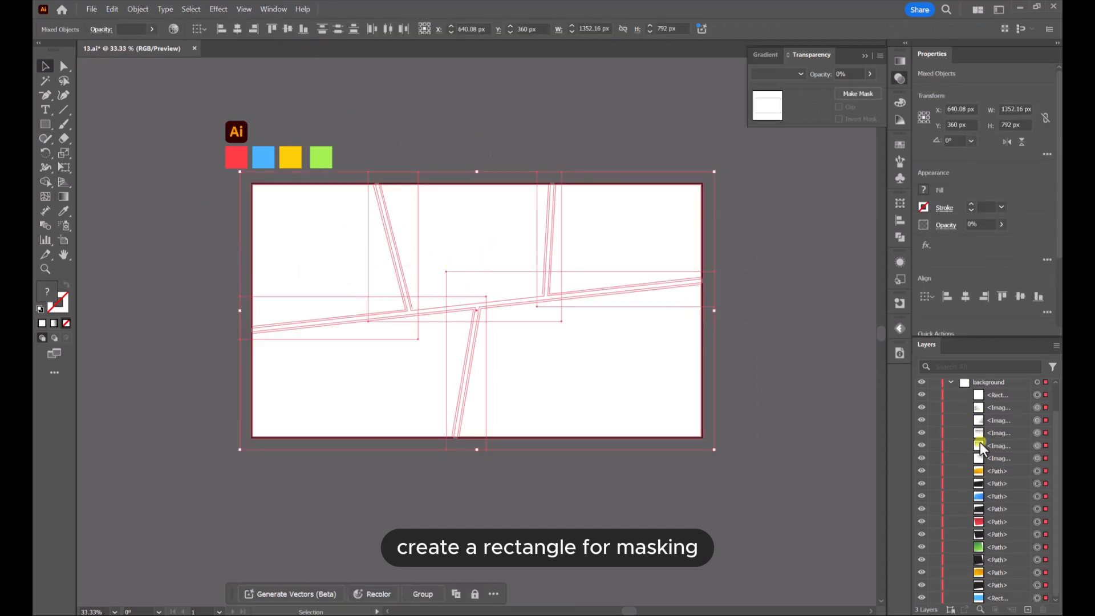
pyautogui.rightClick(609, 343)
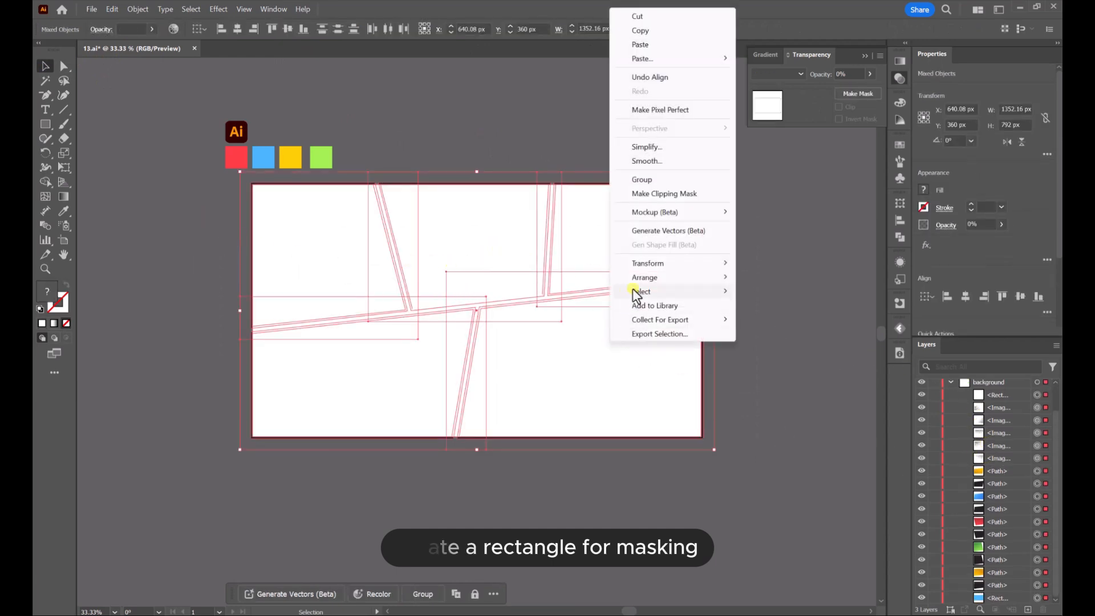
pyautogui.click(658, 196)
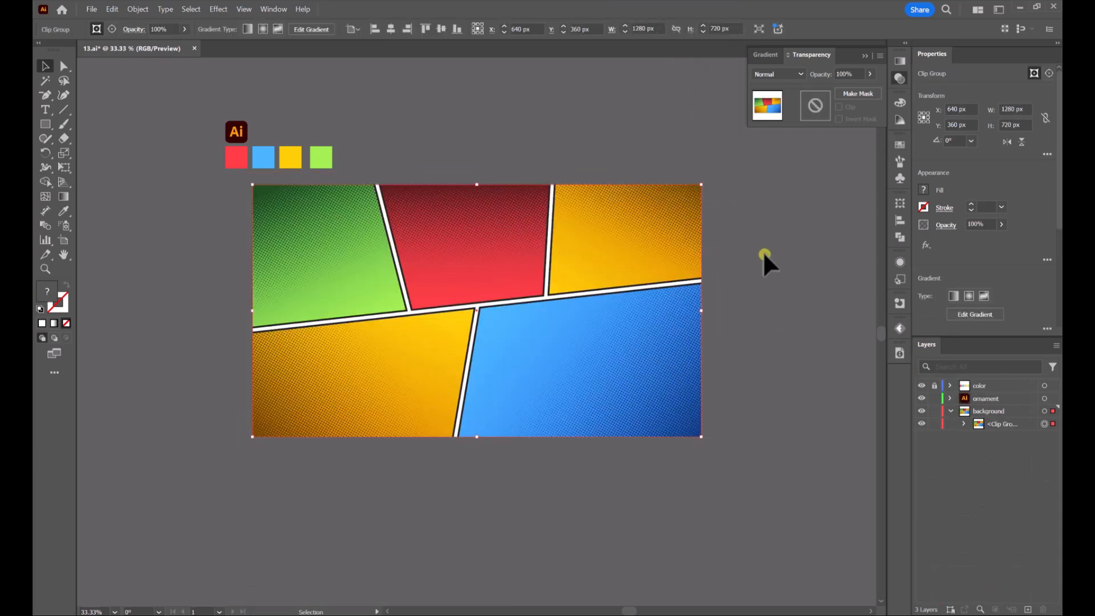
# - Add the point text COMIC in the green panel on the ornament layer
pyautogui.scroll(1, 724, 267)
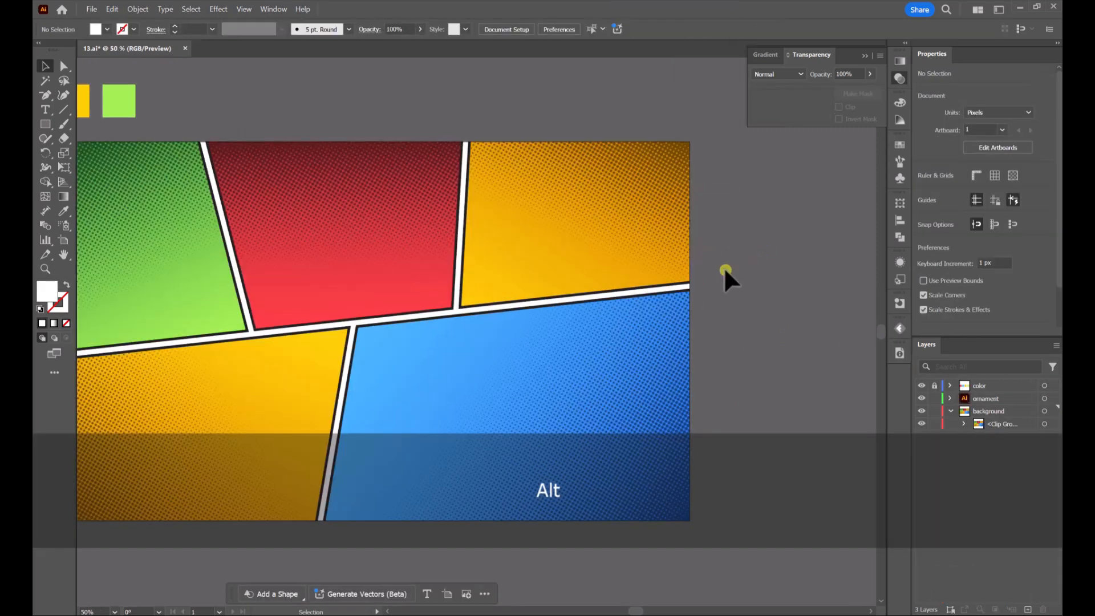
pyautogui.scroll(-2, 713, 220)
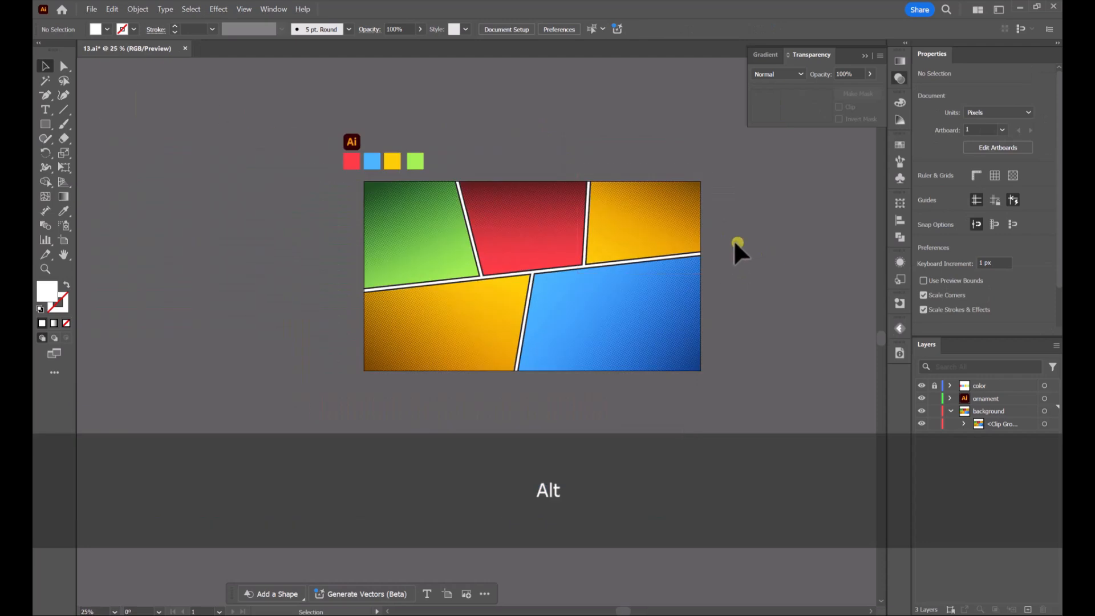
pyautogui.scroll(1, 735, 241)
pyautogui.moveTo(743, 245); pyautogui.dragTo(797, 231)
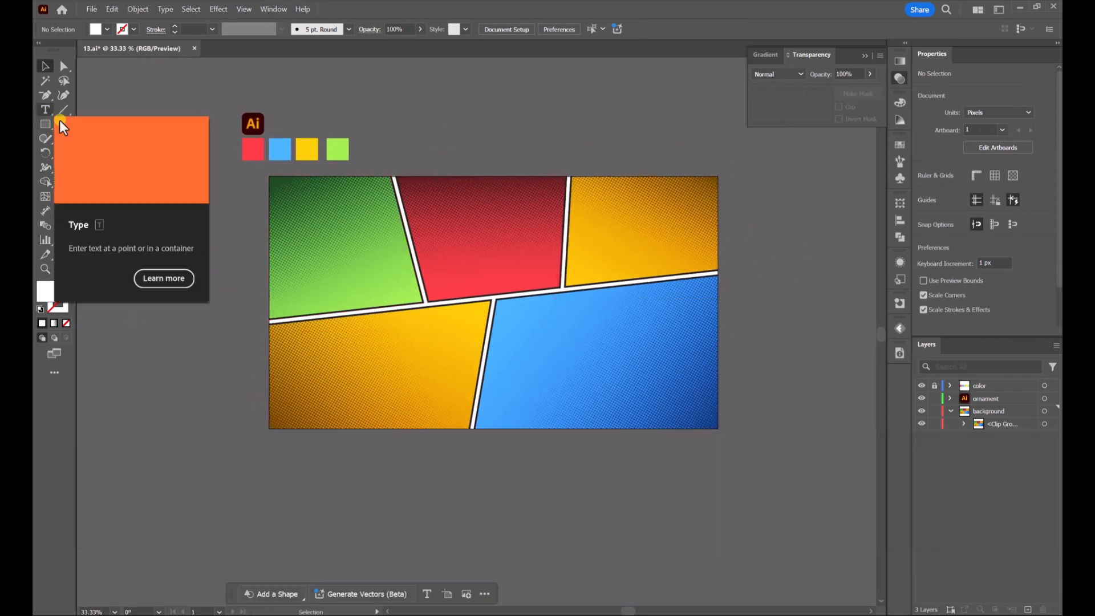
pyautogui.click(982, 398)
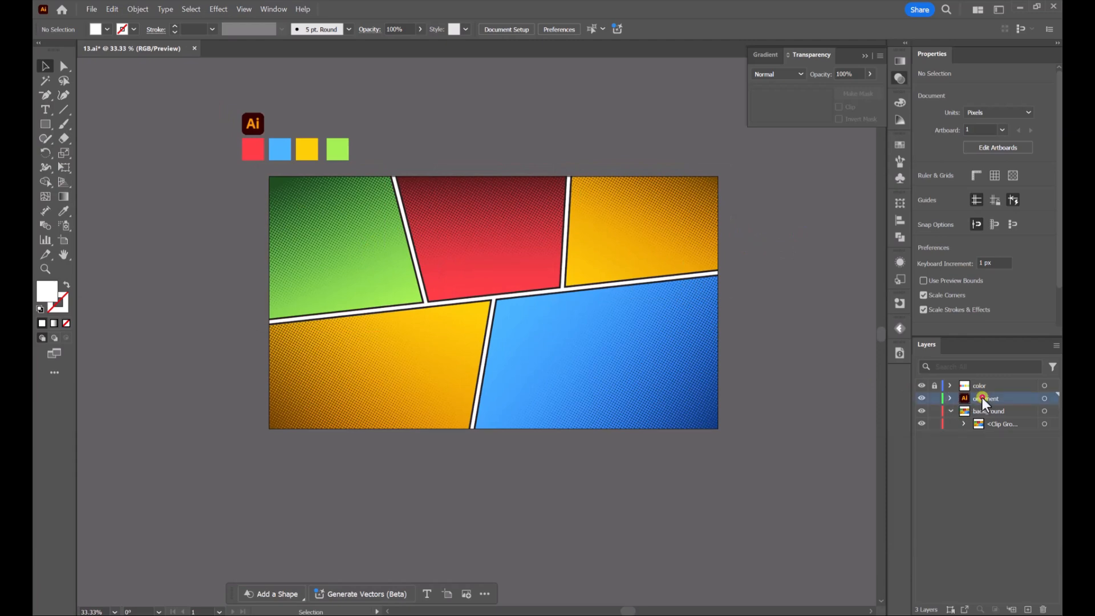
pyautogui.click(49, 113)
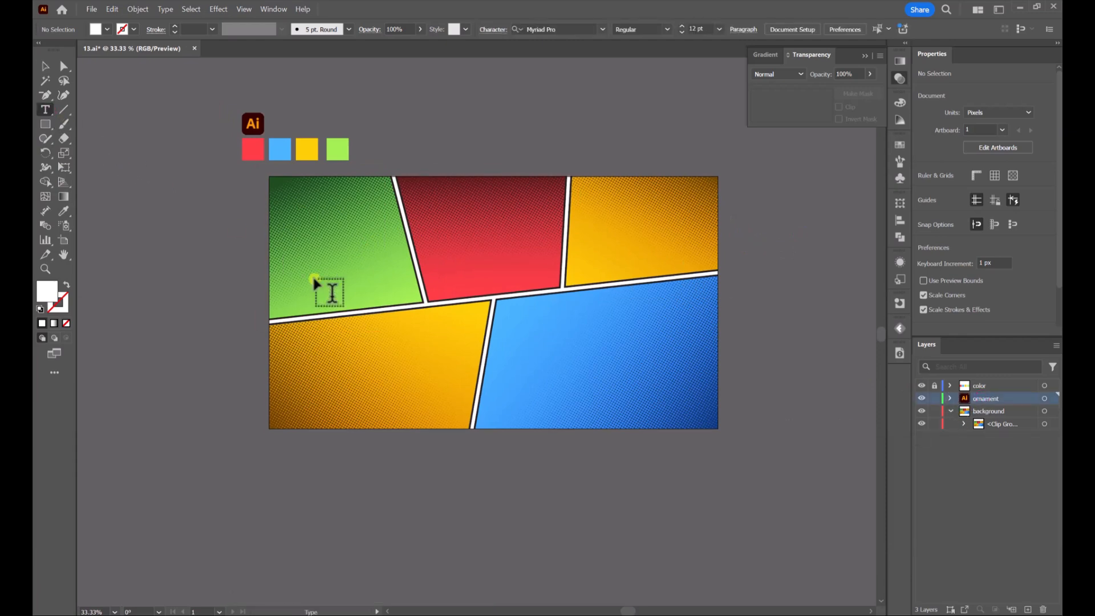
pyautogui.click(307, 262)
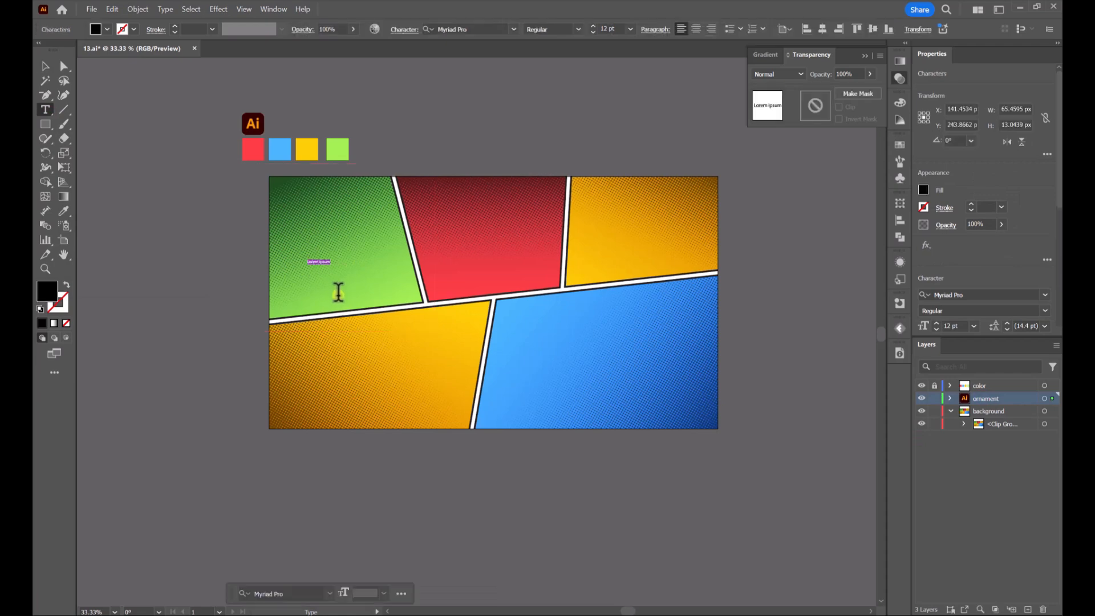
pyautogui.write('COMIC')
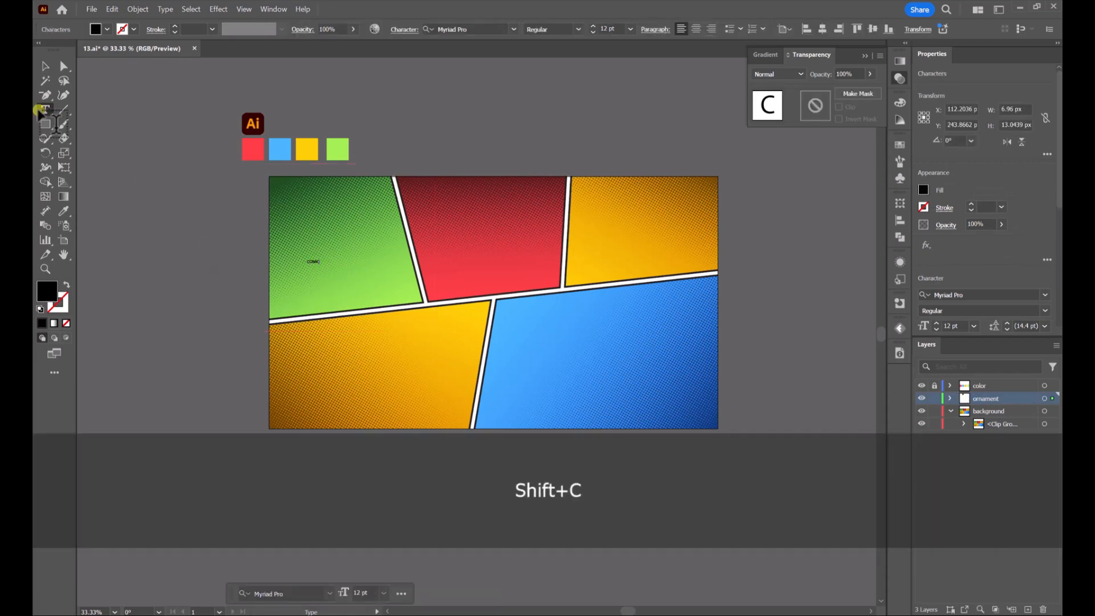
pyautogui.click(45, 61)
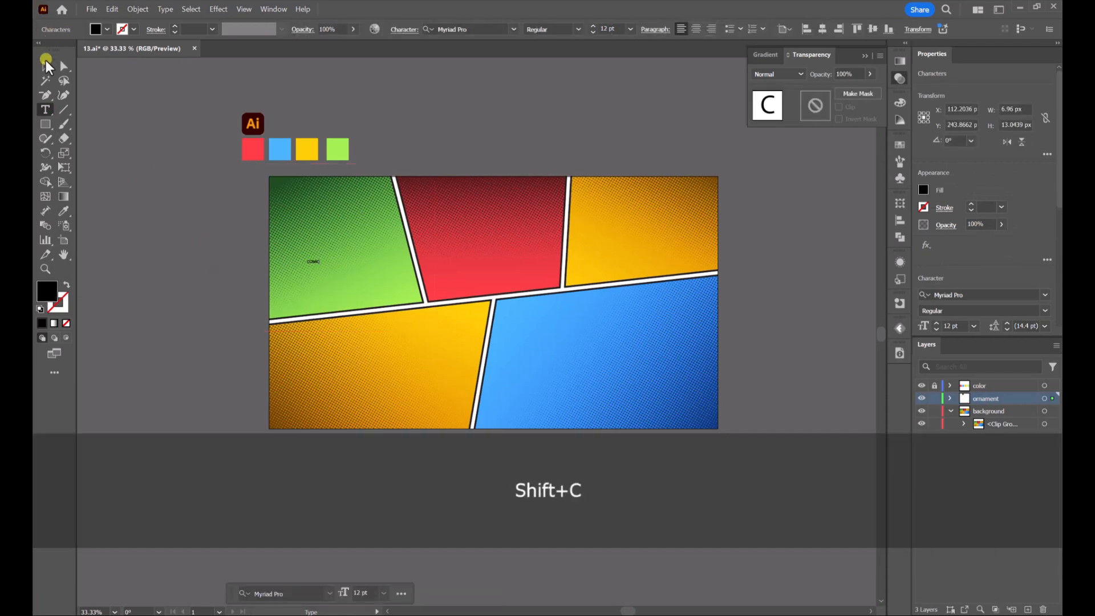
# - Enlarge the COMIC text proportionally to about 91 pt and position it in the lower part of the green panel
pyautogui.keyDown('shift'); pyautogui.click(317, 265); pyautogui.keyUp('shift')
pyautogui.moveTo(364, 300); pyautogui.dragTo(399, 293)
pyautogui.moveTo(375, 289); pyautogui.dragTo(358, 269)
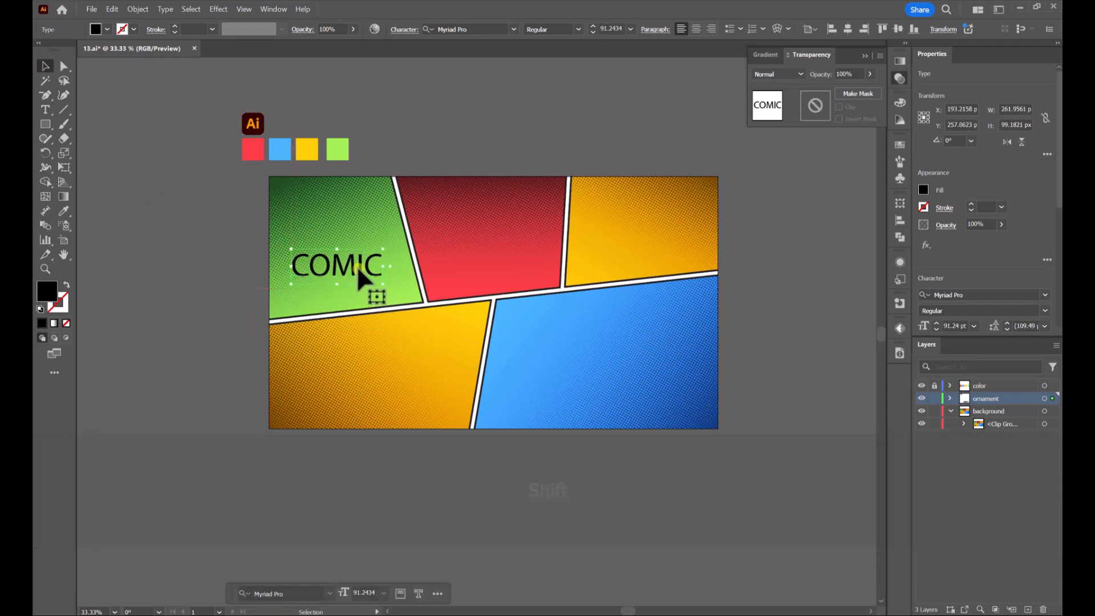
# - Set the font of the COMIC text to Dimbo Regular
pyautogui.click(485, 29)
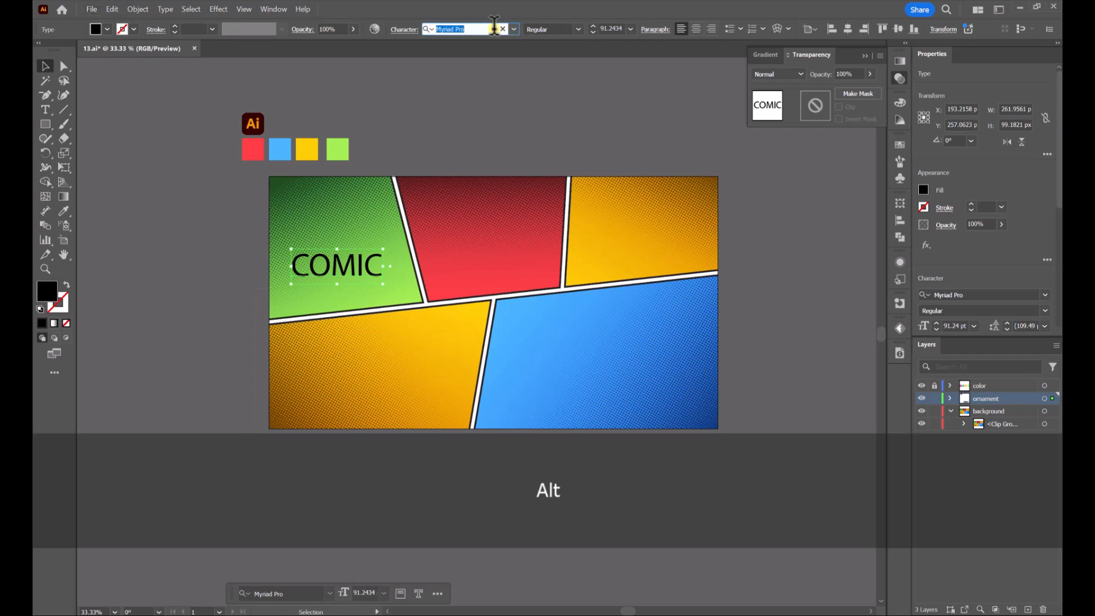
pyautogui.write('dimbo')
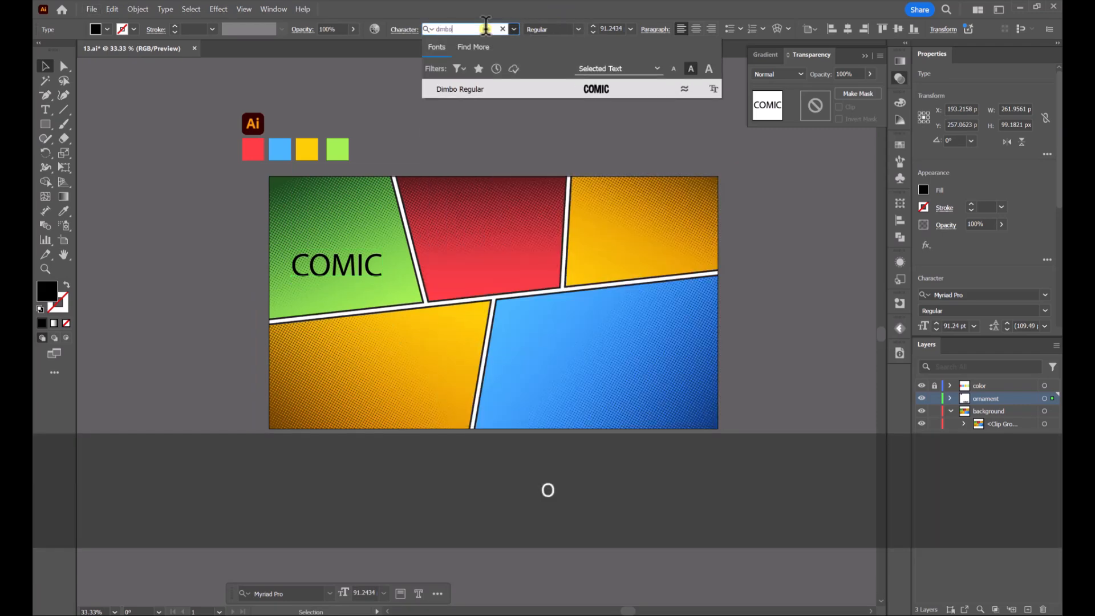
pyautogui.click(479, 89)
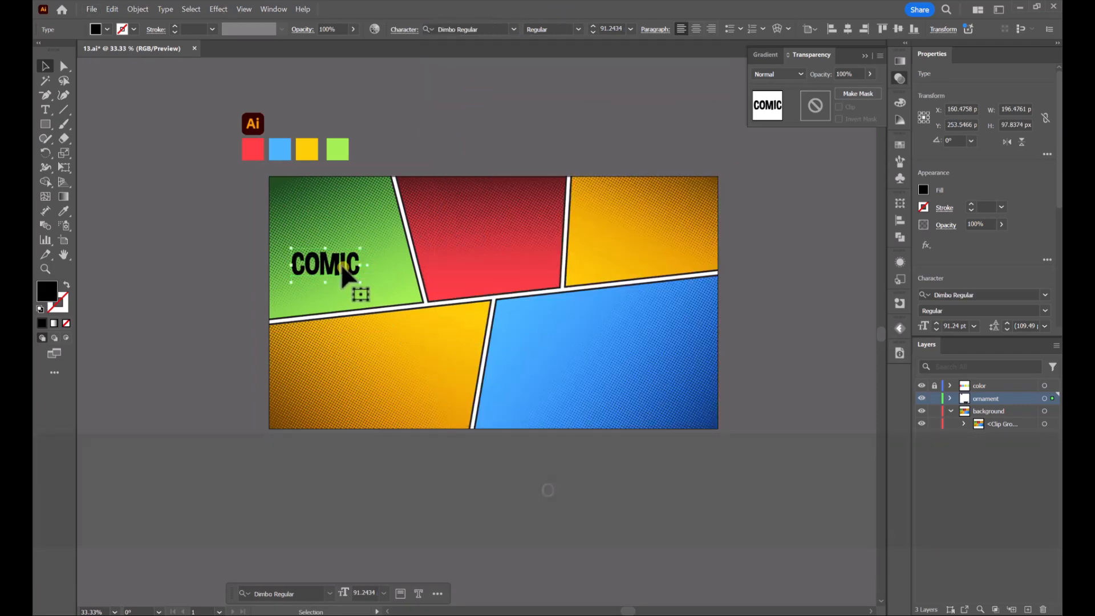
# - Duplicate the COMIC text directly below itself and change the copy's wording to BACKGROUND
pyautogui.moveTo(343, 267); pyautogui.dragTo(343, 293)
pyautogui.doubleClick(342, 289)
pyautogui.hotkey('ctrl', 'a')
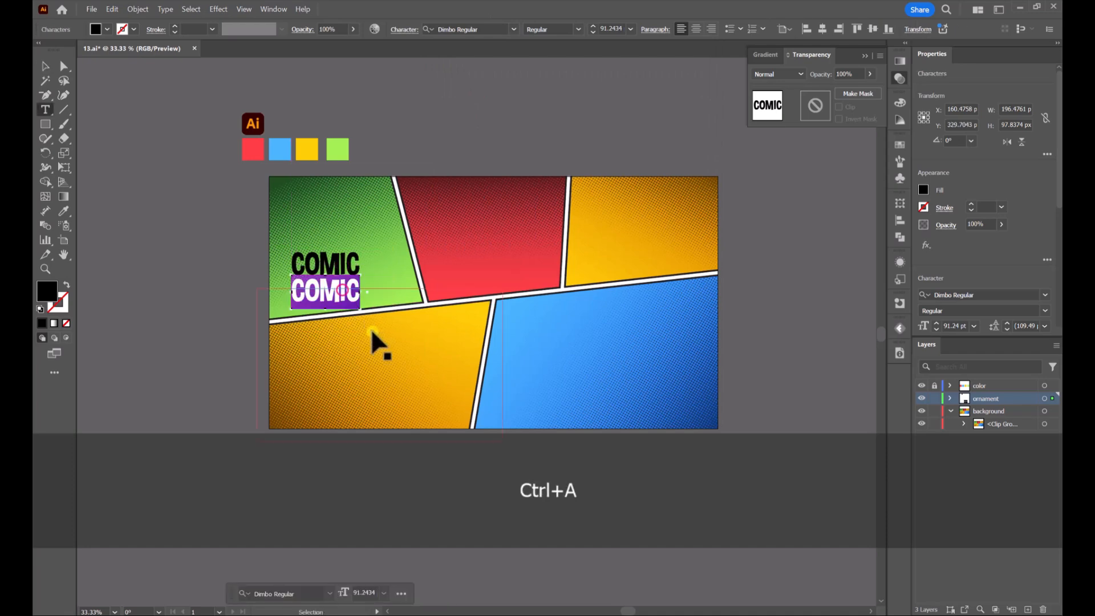
pyautogui.write('BACKG')
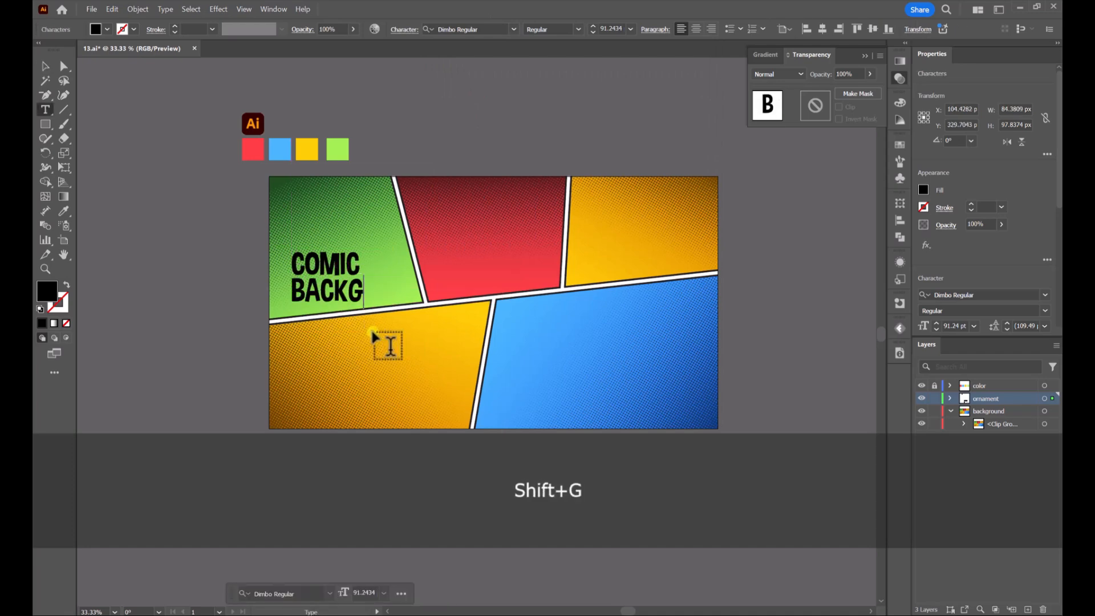
pyautogui.write('ROUND')
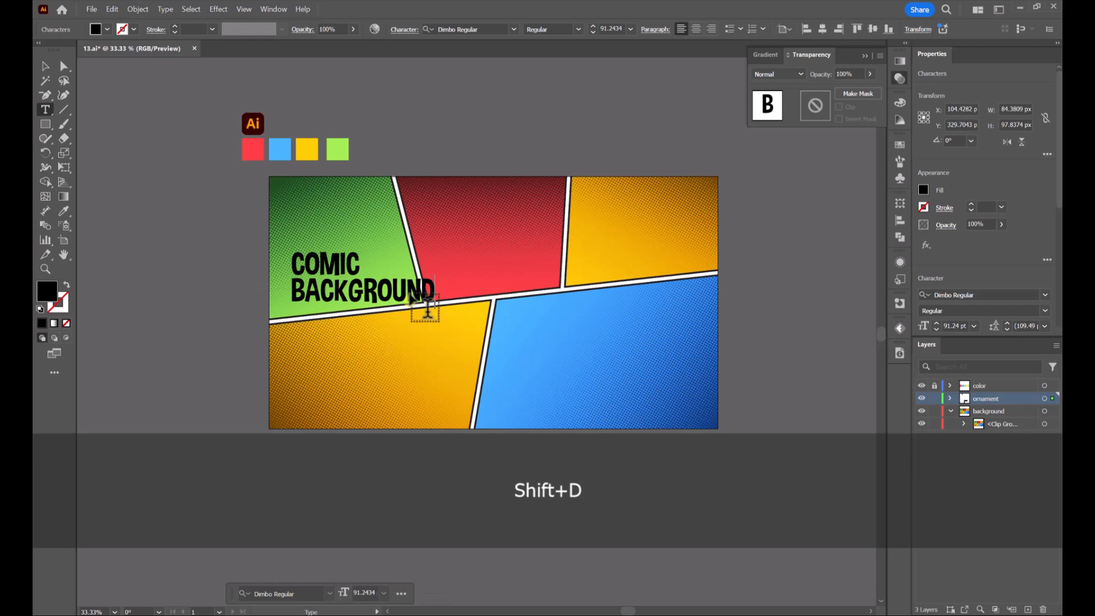
pyautogui.click(46, 66)
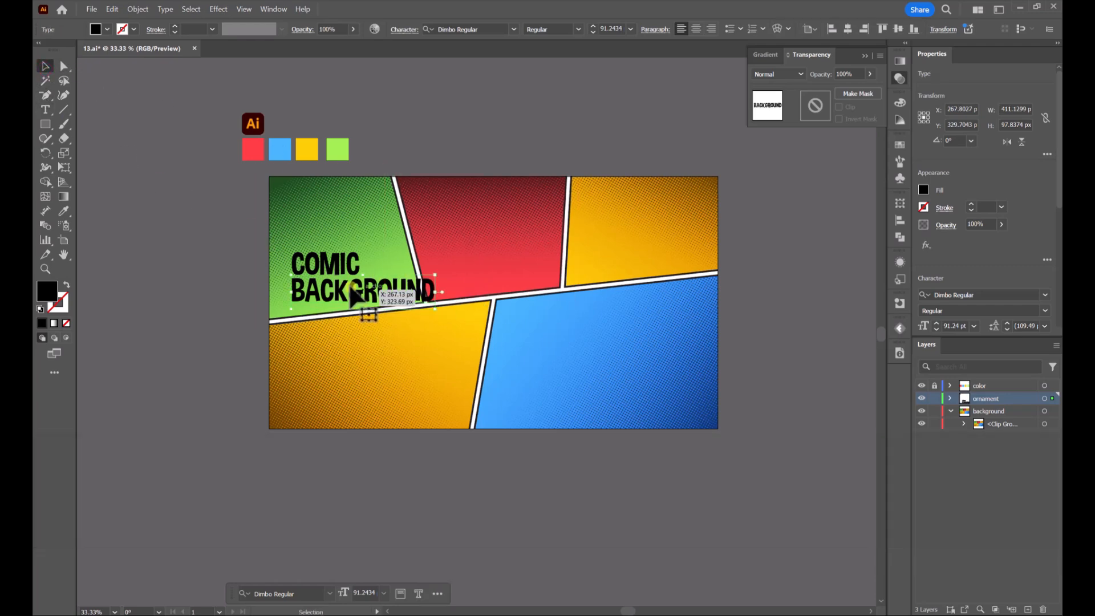
# - Fill both text lines, COMIC and BACKGROUND, with white
pyautogui.moveTo(356, 296); pyautogui.dragTo(357, 295)
pyautogui.keyDown('shift'); pyautogui.click(330, 266); pyautogui.keyUp('shift')
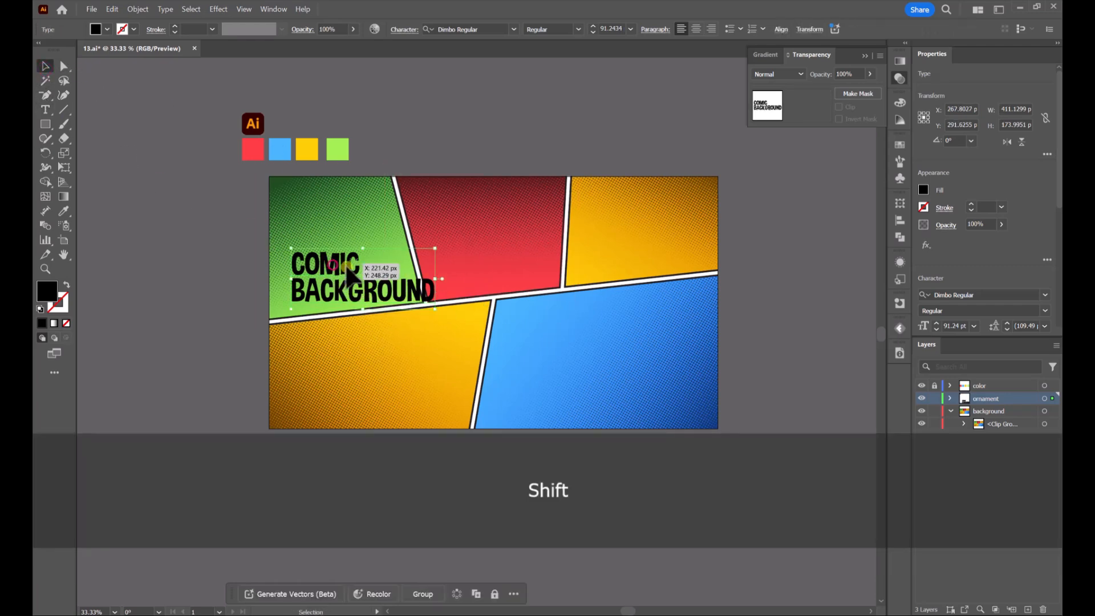
pyautogui.click(107, 30)
pyautogui.click(60, 74)
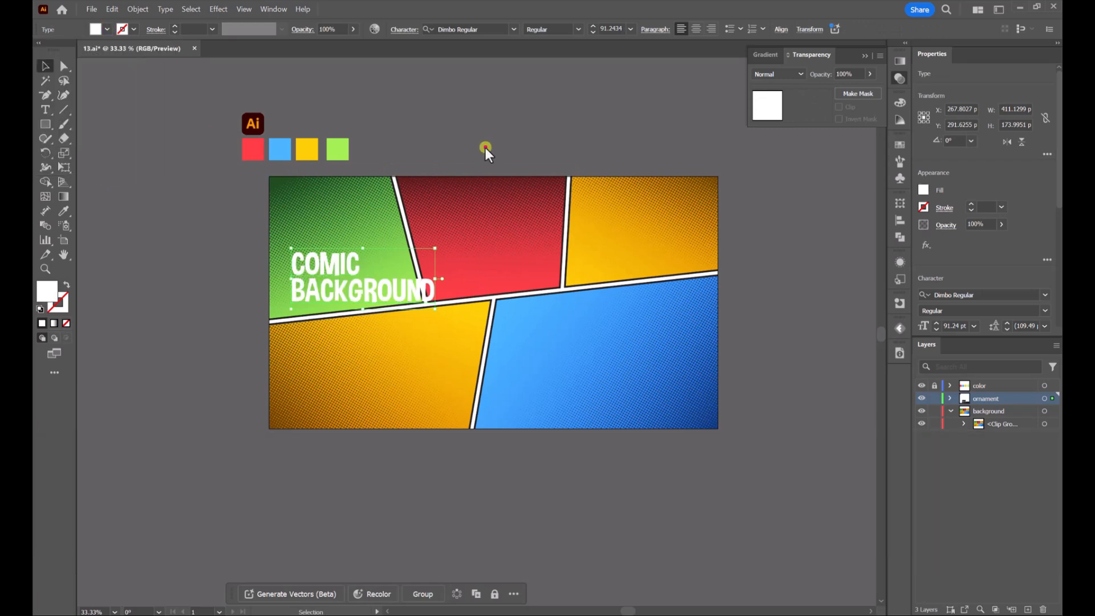
pyautogui.click(768, 308)
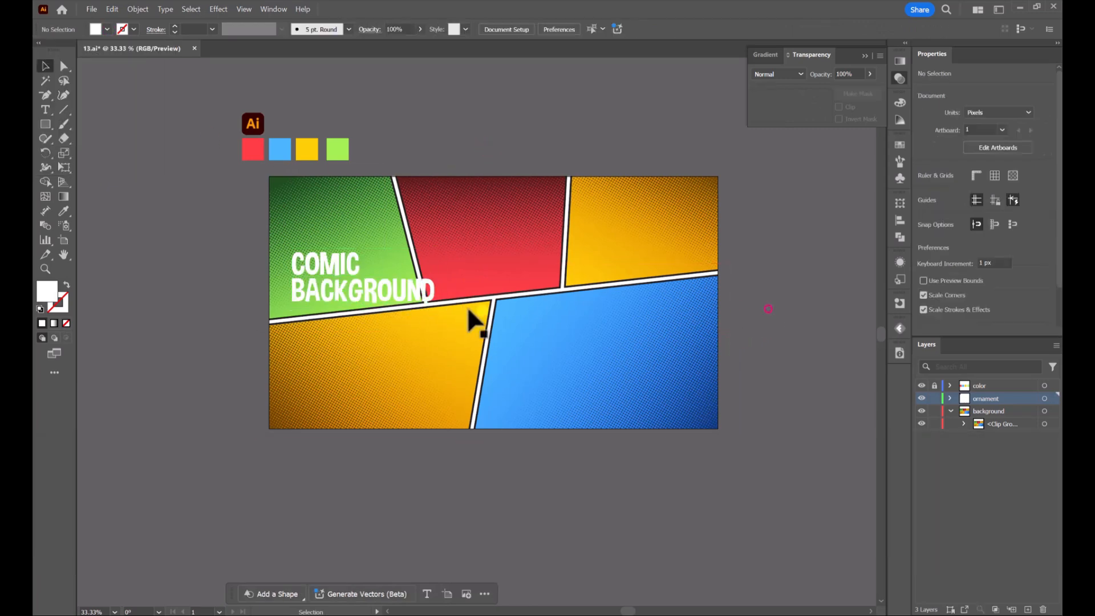
# - Set the BACKGROUND text's tracking to 300 and scale it down proportionally to about 27 pt, matching the width of COMIC
pyautogui.click(419, 293)
pyautogui.scroll(-3, 996, 265)
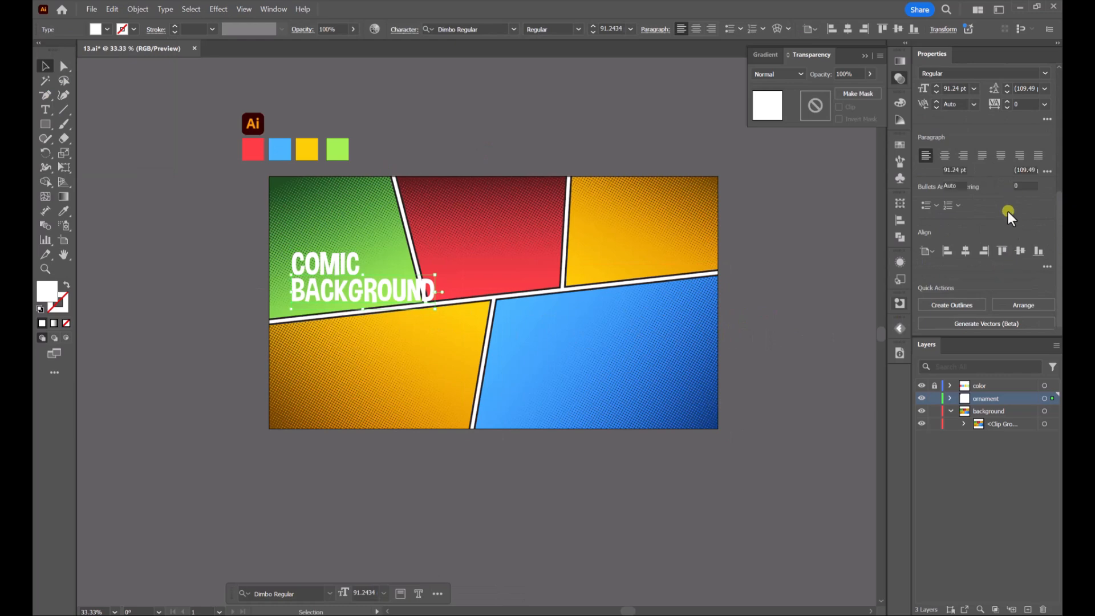
pyautogui.scroll(-2, 1008, 211)
pyautogui.click(1020, 185)
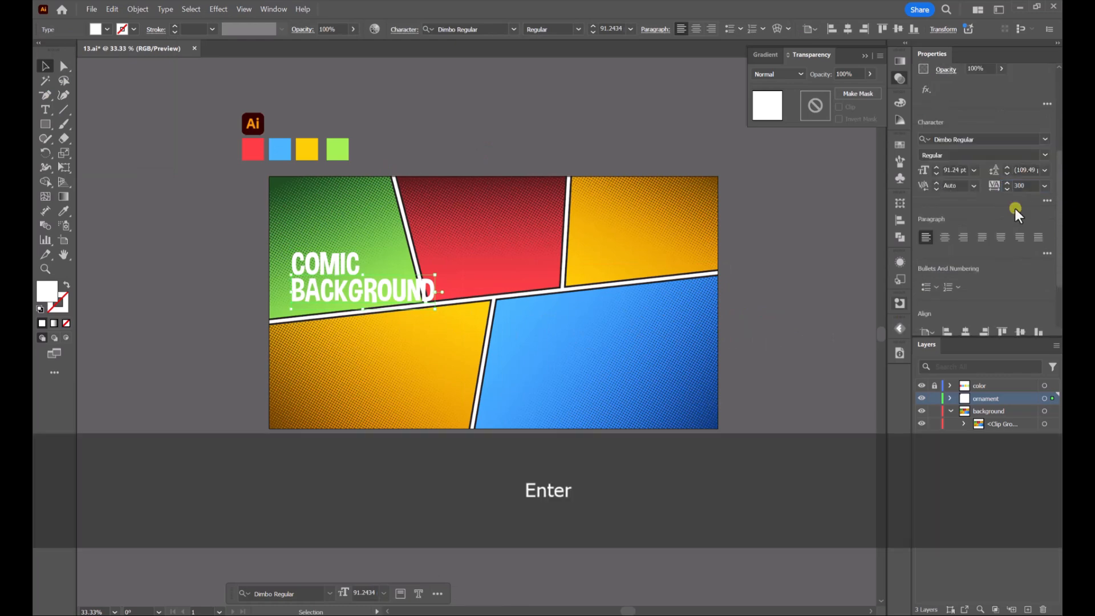
pyautogui.moveTo(491, 296); pyautogui.dragTo(355, 297)
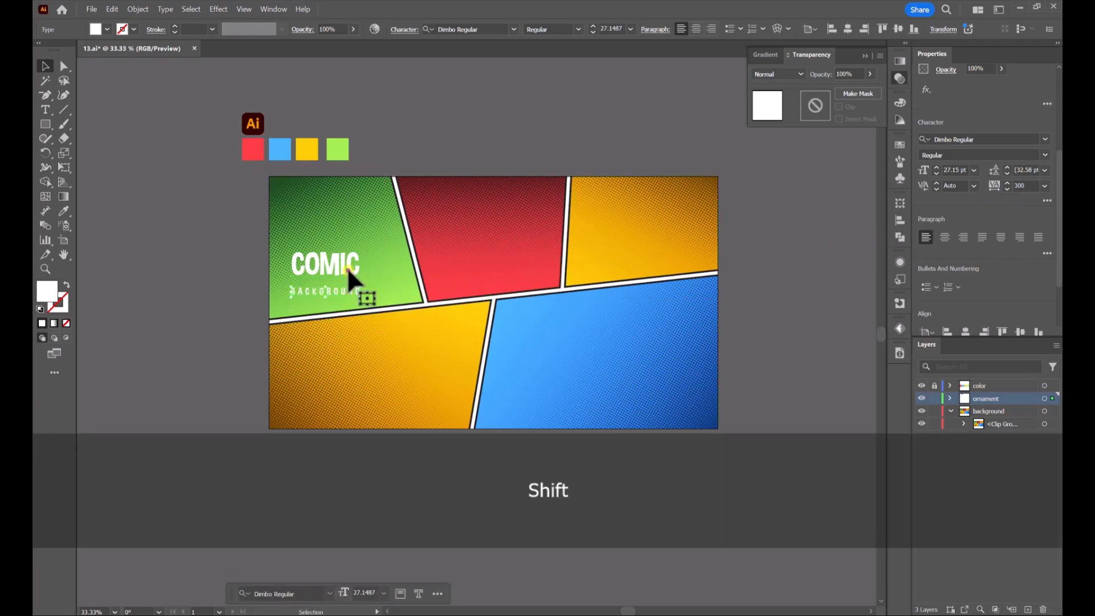
# - Set the tracking of the COMIC text to 50
pyautogui.click(349, 275)
pyautogui.click(993, 186)
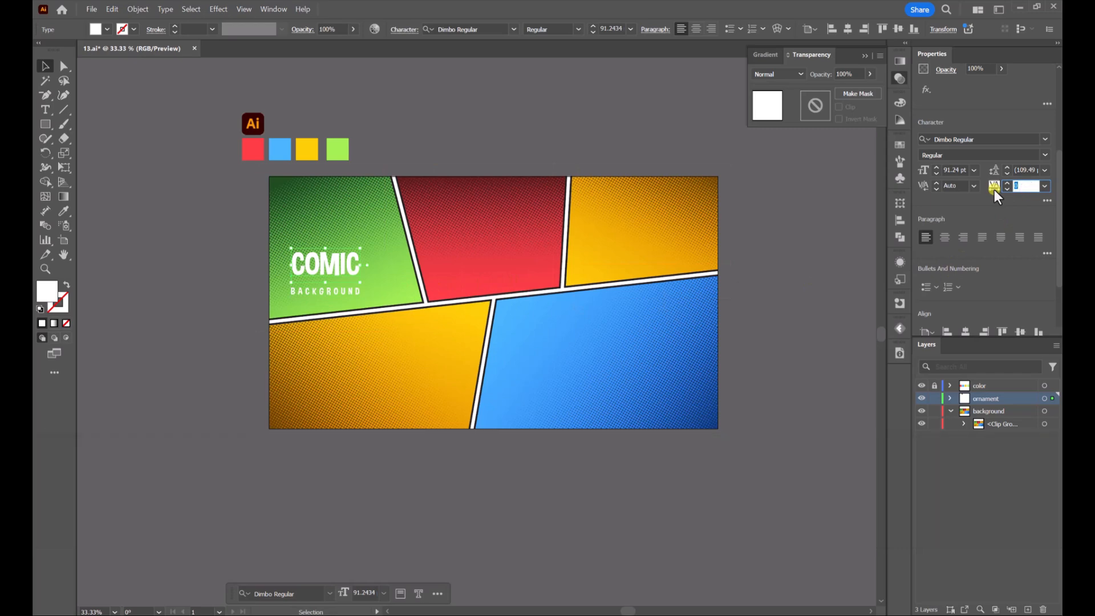
pyautogui.write('50')
pyautogui.press('Return')
pyautogui.scroll(2, 305, 269)
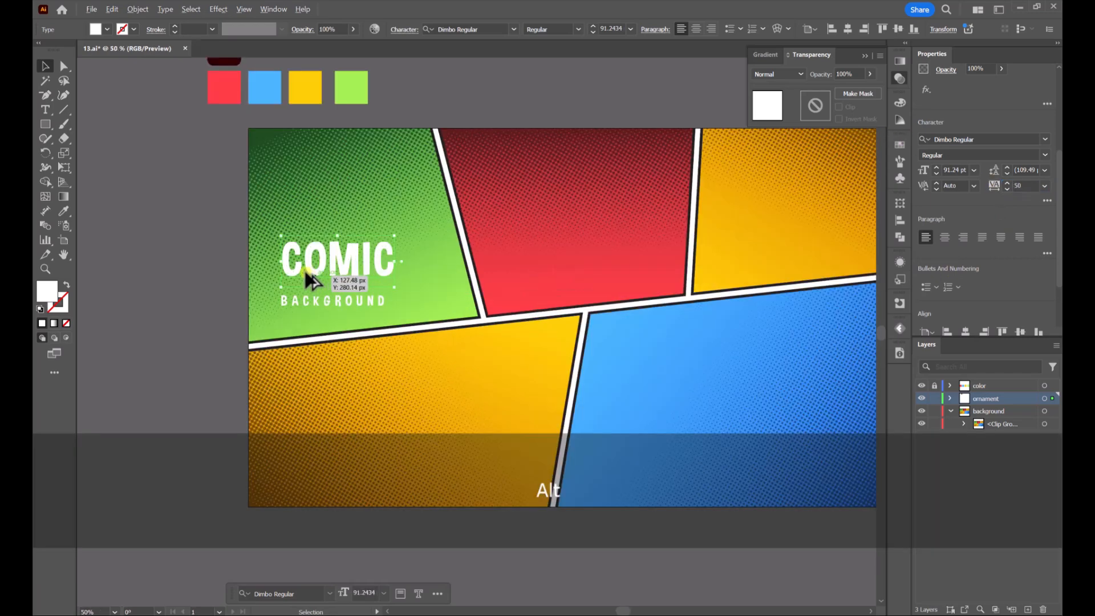
# - Enlarge BACKGROUND to about the width of COMIC and move both text lines slightly up within the green panel
pyautogui.moveTo(368, 305); pyautogui.dragTo(434, 282)
pyautogui.keyDown('shift'); pyautogui.click(408, 265); pyautogui.keyUp('shift')
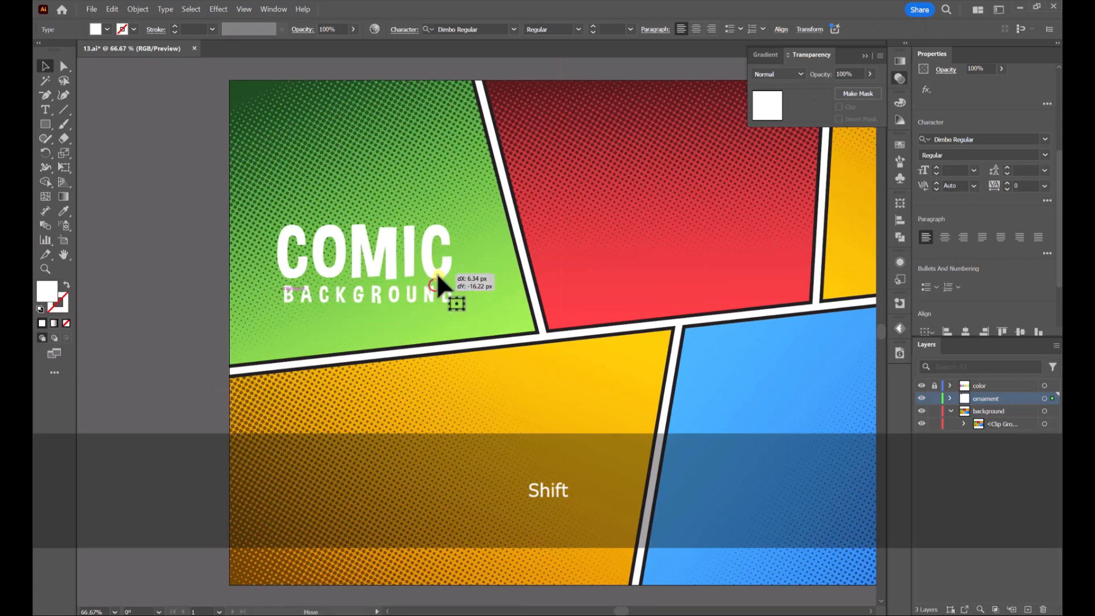
pyautogui.click(191, 197)
# - Move the Ai logo into the green panel above COMIC and scale it down to about 51 × 49 px
pyautogui.scroll(-3, 203, 201)
pyautogui.scroll(1, 219, 206)
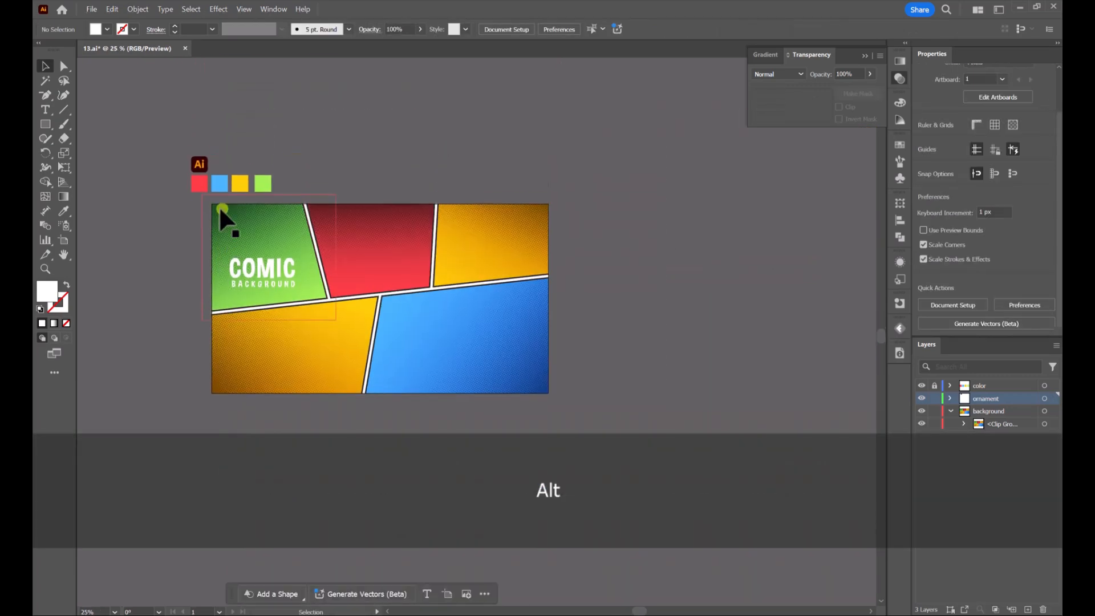
pyautogui.scroll(1, 206, 173)
pyautogui.moveTo(202, 172); pyautogui.dragTo(245, 286)
pyautogui.scroll(3, 251, 262)
pyautogui.keyDown('alt'); pyautogui.scroll(-3, 342, 257); pyautogui.keyUp('alt')
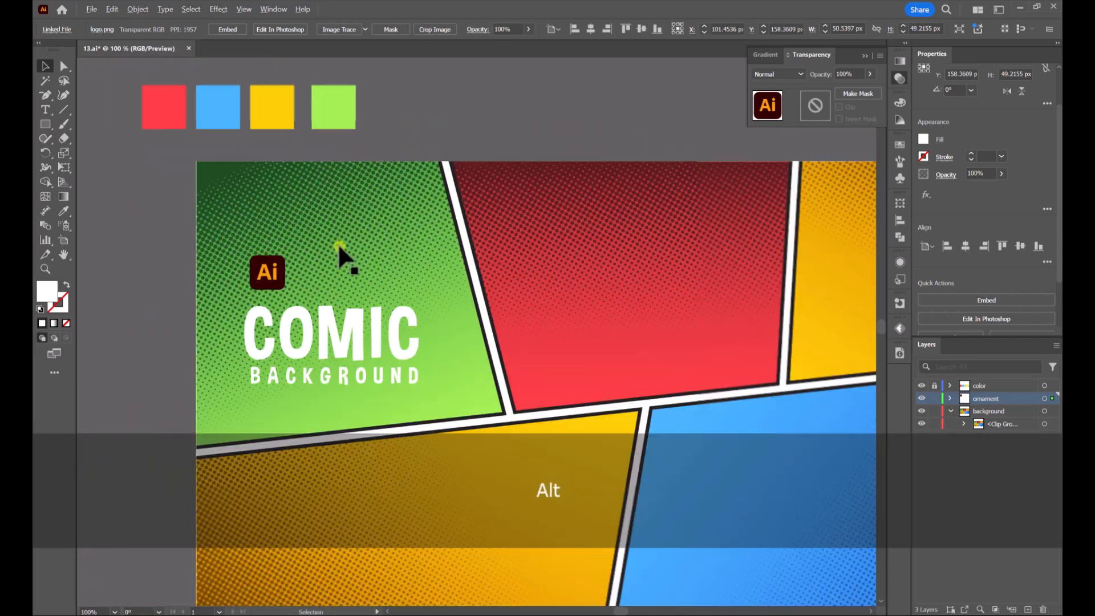
pyautogui.click(496, 100)
# - Show the finished comic artwork in Presentation Mode
pyautogui.keyDown('alt'); pyautogui.scroll(-3, 499, 97); pyautogui.keyUp('alt')
pyautogui.keyDown('alt'); pyautogui.scroll(3, 522, 106); pyautogui.keyUp('alt')
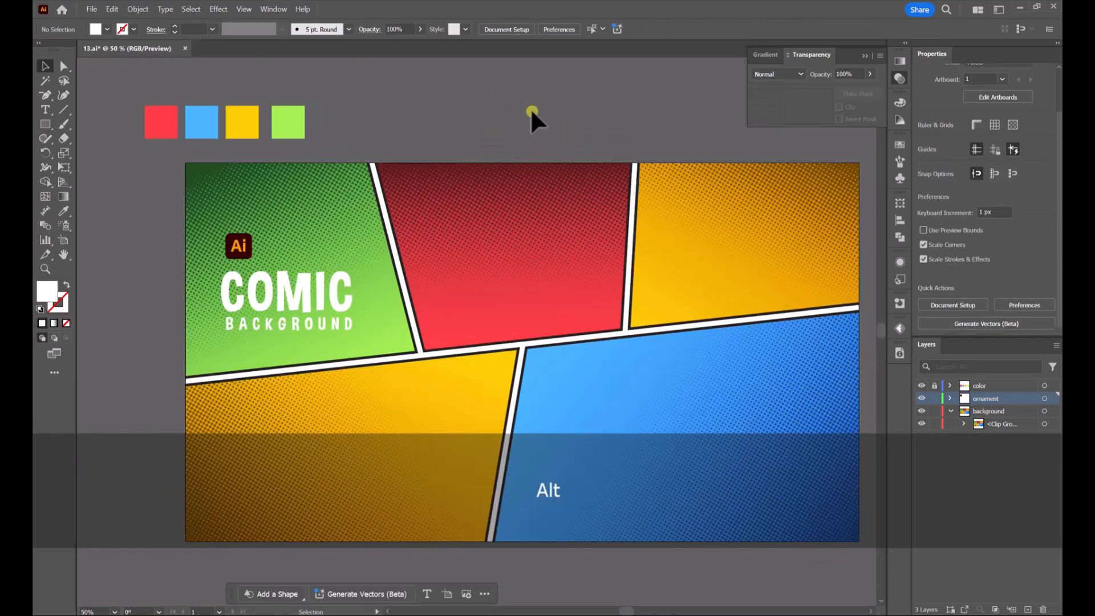
pyautogui.keyDown('alt'); pyautogui.scroll(-1, 526, 117); pyautogui.keyUp('alt')
pyautogui.moveTo(506, 117); pyautogui.dragTo(447, 135)
pyautogui.click(244, 9)
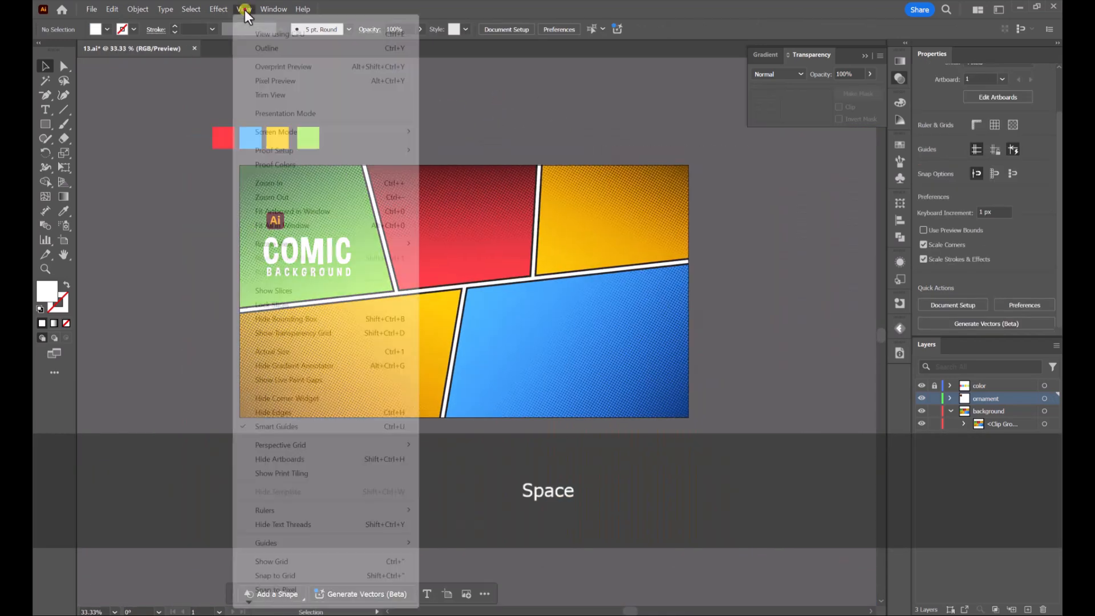
pyautogui.click(308, 114)
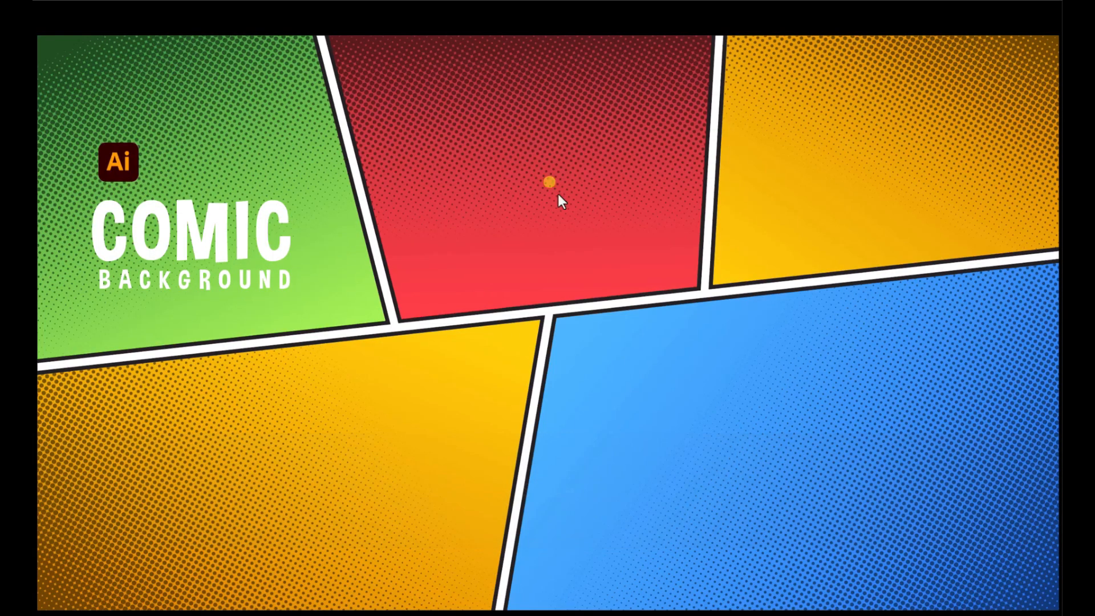